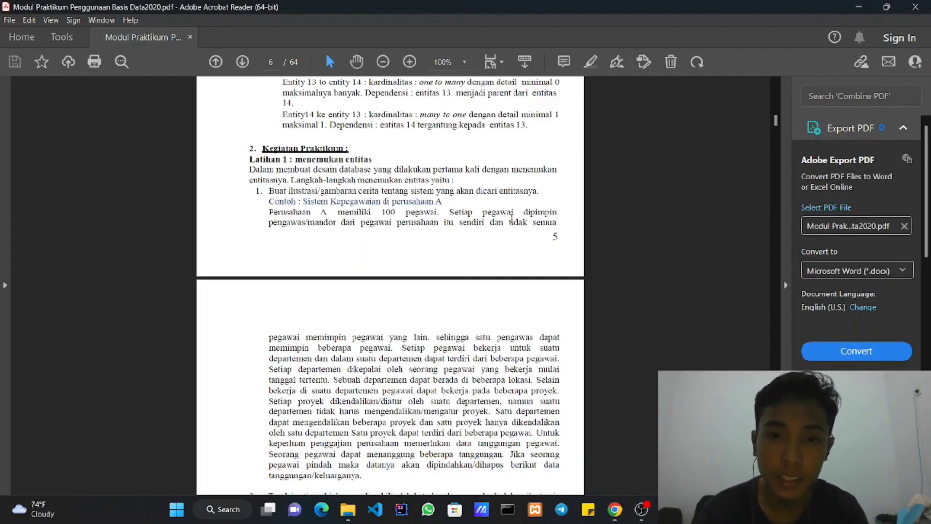
Read the Latihan 1 example story about the employee system of Perusahaan A, down to instruction 2 on marking nouns.
{"action": "scroll", "coordinate": [488, 231], "scroll_direction": "down", "scroll_amount": 1}
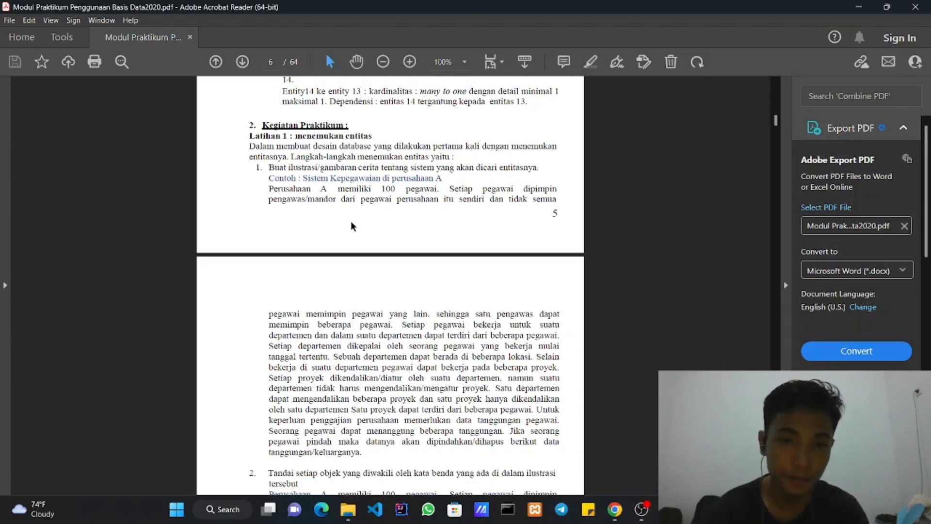
{"action": "scroll", "coordinate": [414, 334], "scroll_direction": "down", "scroll_amount": 3}
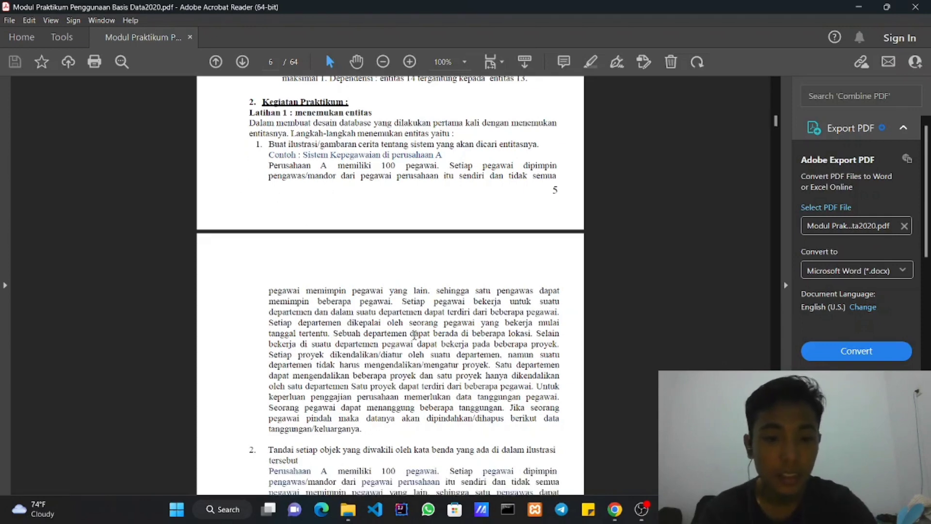
{"action": "scroll", "coordinate": [415, 330], "scroll_direction": "down", "scroll_amount": 3}
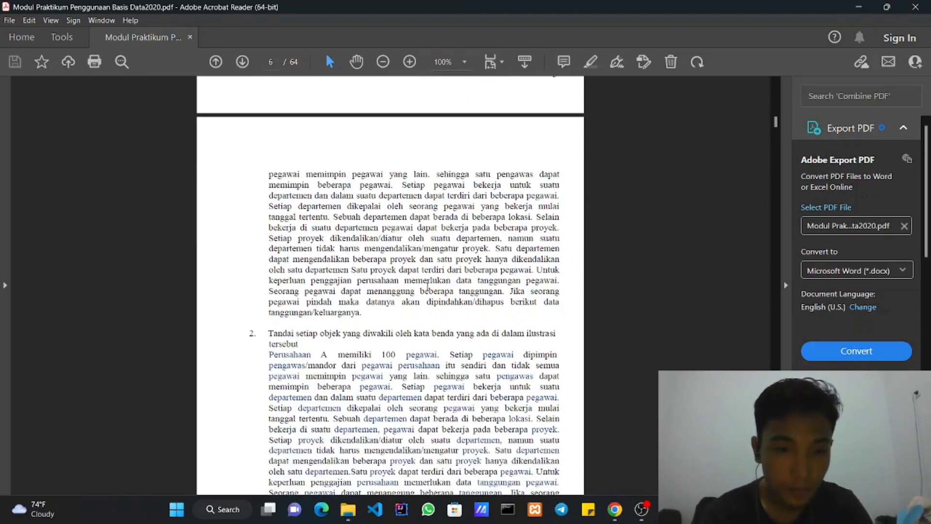
{"action": "scroll", "coordinate": [371, 242], "scroll_direction": "up", "scroll_amount": 3}
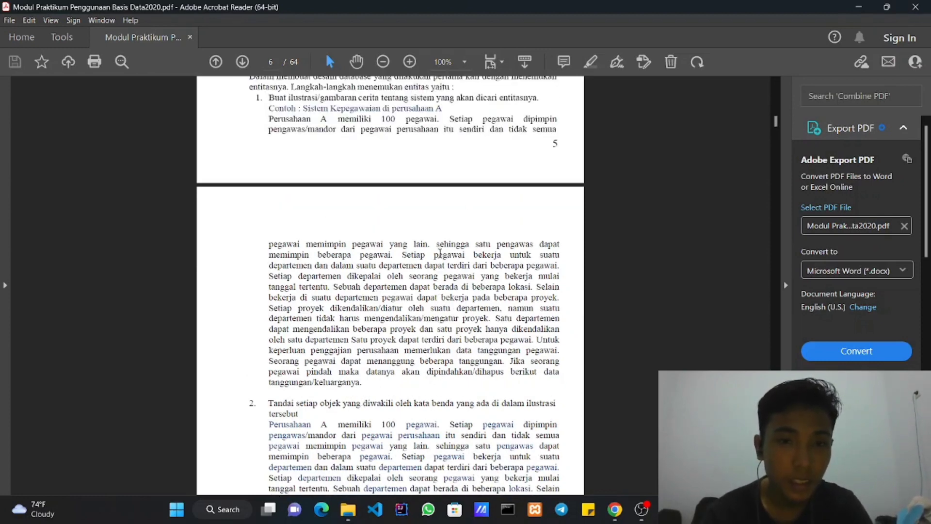
{"action": "scroll", "coordinate": [438, 261], "scroll_direction": "down", "scroll_amount": 1}
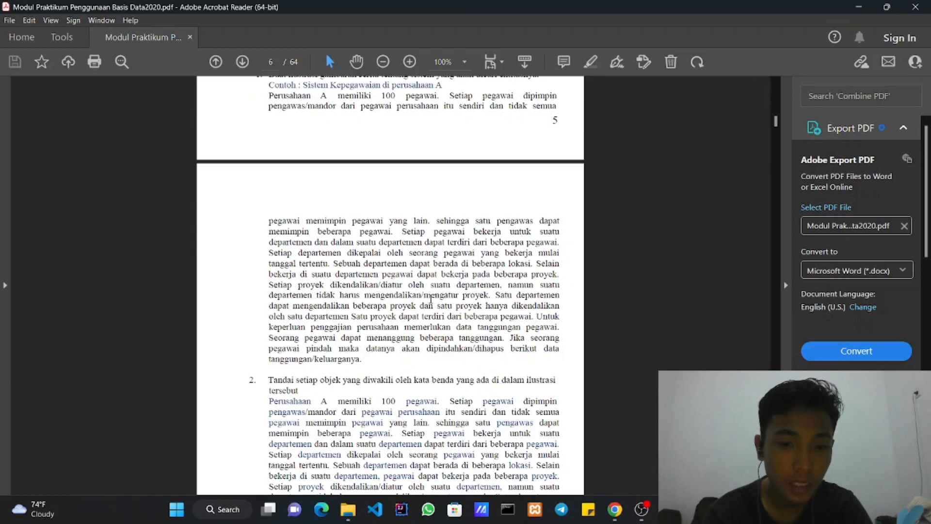
{"action": "scroll", "coordinate": [431, 298], "scroll_direction": "down", "scroll_amount": 1}
{"action": "scroll", "coordinate": [397, 388], "scroll_direction": "down", "scroll_amount": 1}
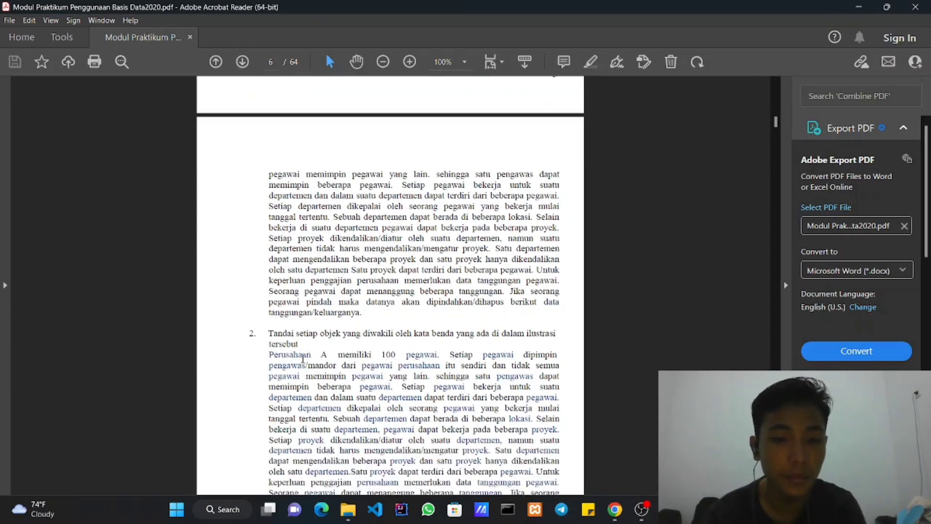
{"action": "scroll", "coordinate": [306, 357], "scroll_direction": "down", "scroll_amount": 1}
{"action": "scroll", "coordinate": [311, 342], "scroll_direction": "down", "scroll_amount": 1}
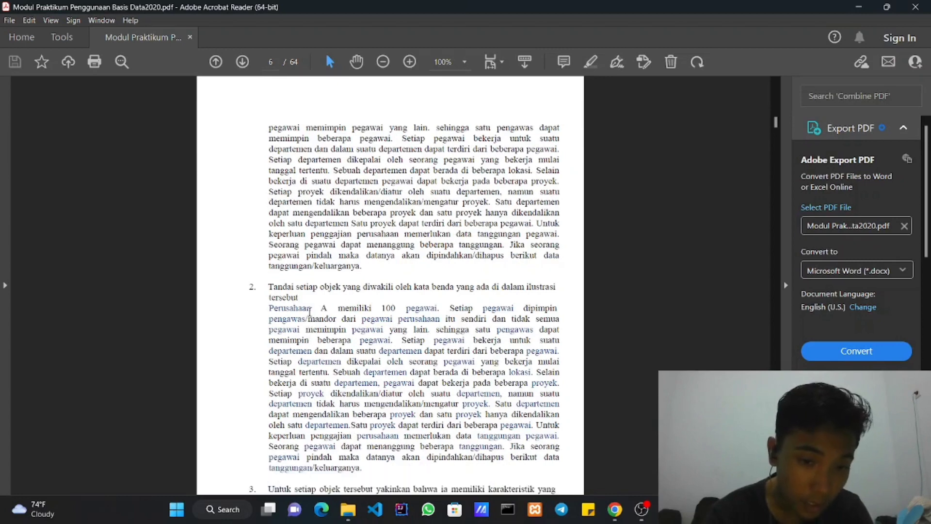
Examine the noun objects in the instruction 2 story, marking words such as departemen, proyek and tanggungan.
{"action": "left_click_drag", "start_coordinate": [311, 311], "coordinate": [267, 306]}
{"action": "left_click", "coordinate": [279, 310]}
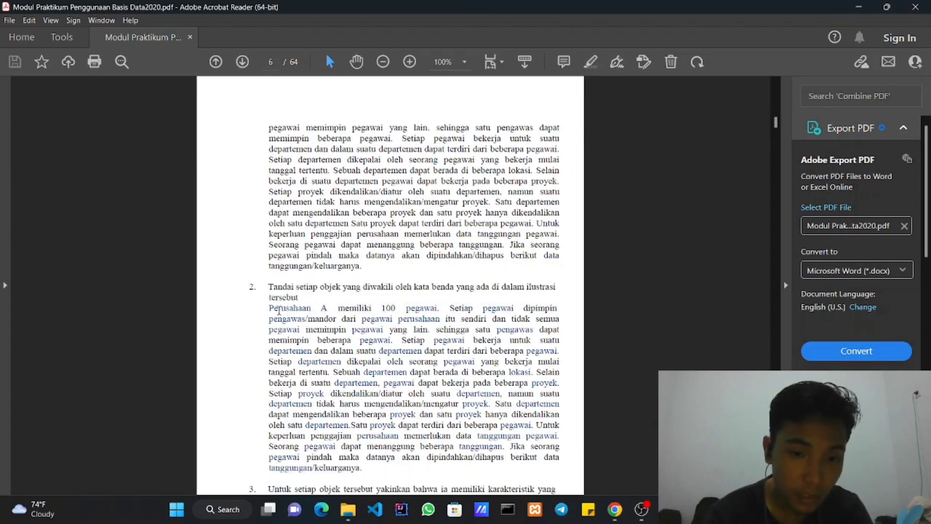
{"action": "left_click_drag", "start_coordinate": [406, 308], "coordinate": [440, 318]}
{"action": "left_click", "coordinate": [406, 345]}
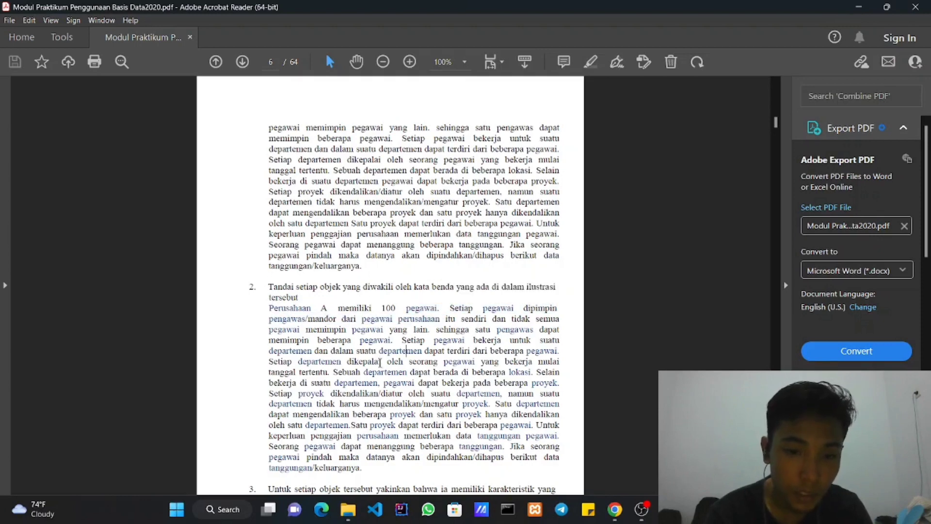
{"action": "double_click", "coordinate": [387, 351]}
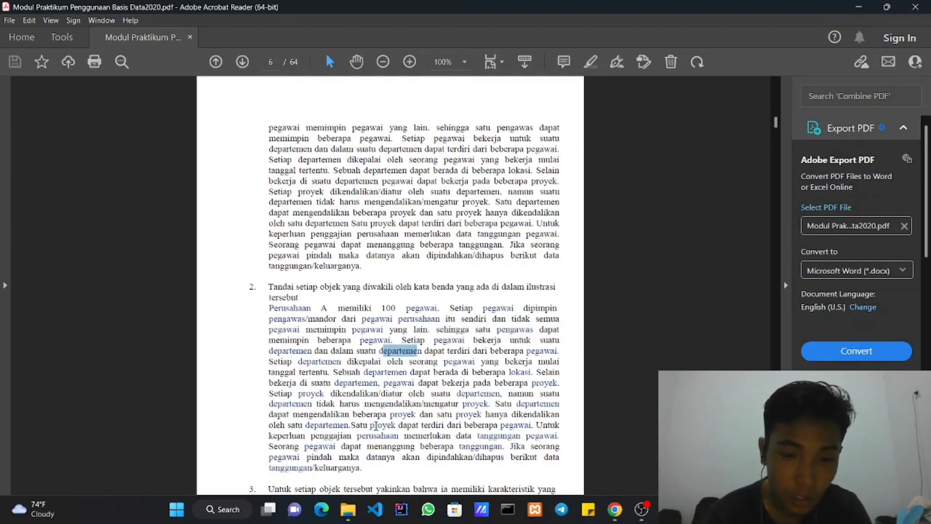
{"action": "double_click", "coordinate": [377, 425]}
{"action": "left_click_drag", "start_coordinate": [269, 469], "coordinate": [309, 470]}
{"action": "scroll", "coordinate": [329, 472], "scroll_direction": "down", "scroll_amount": 1}
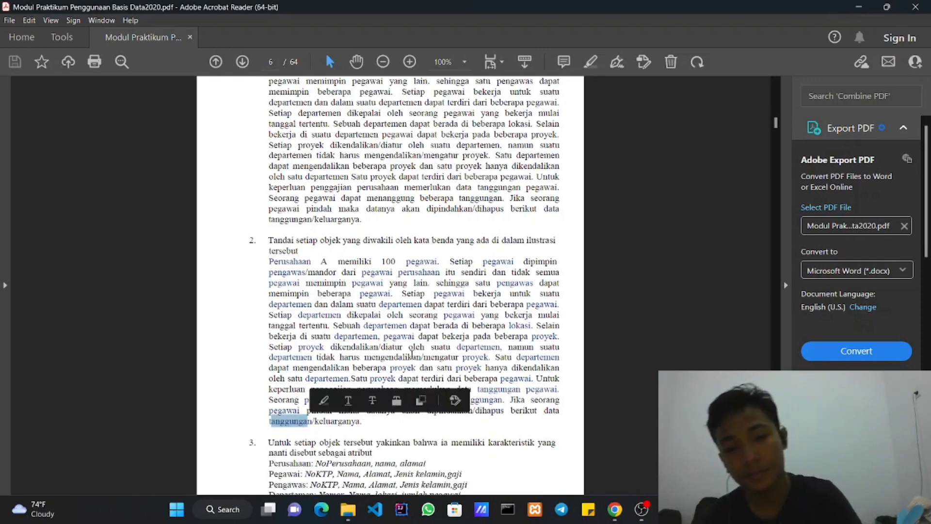
Read the attribute list of each object in instruction 3 and the entity classification in instruction 4.
{"action": "scroll", "coordinate": [411, 354], "scroll_direction": "down", "scroll_amount": 2}
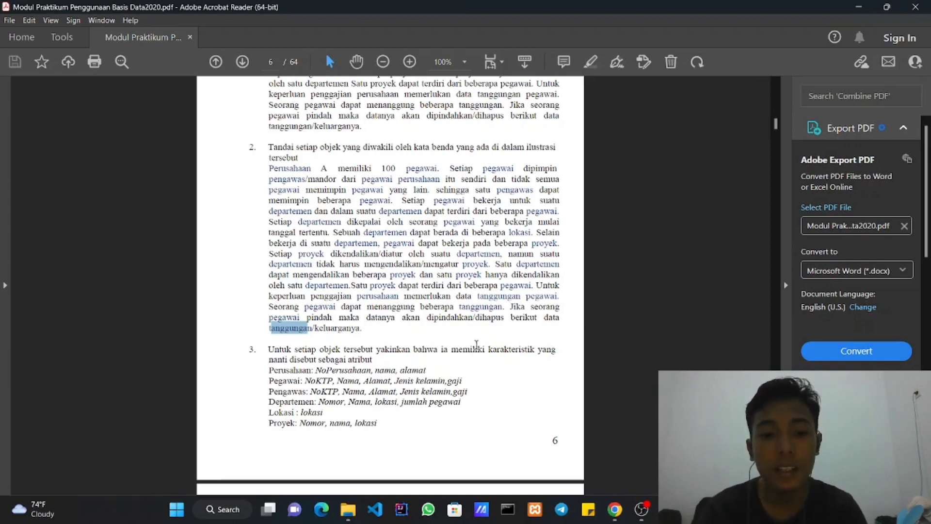
{"action": "scroll", "coordinate": [476, 343], "scroll_direction": "down", "scroll_amount": 3}
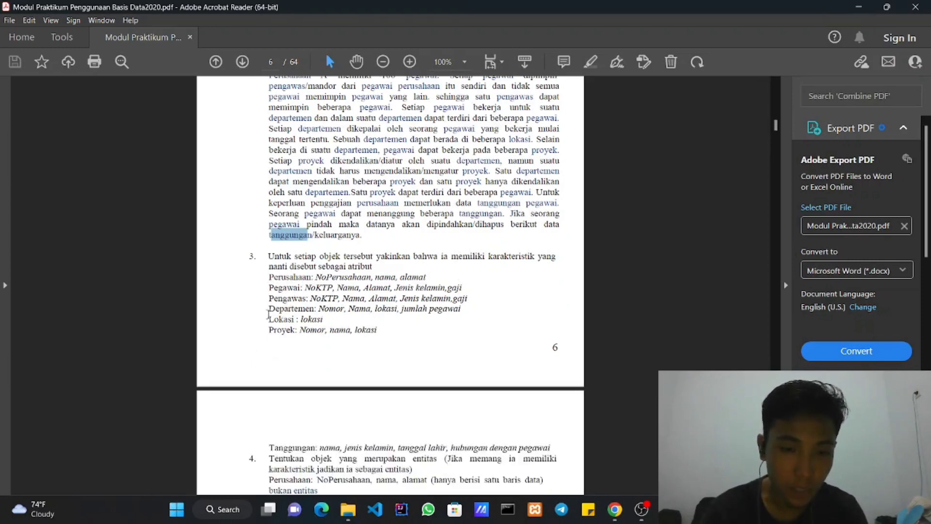
{"action": "scroll", "coordinate": [284, 386], "scroll_direction": "down", "scroll_amount": 1}
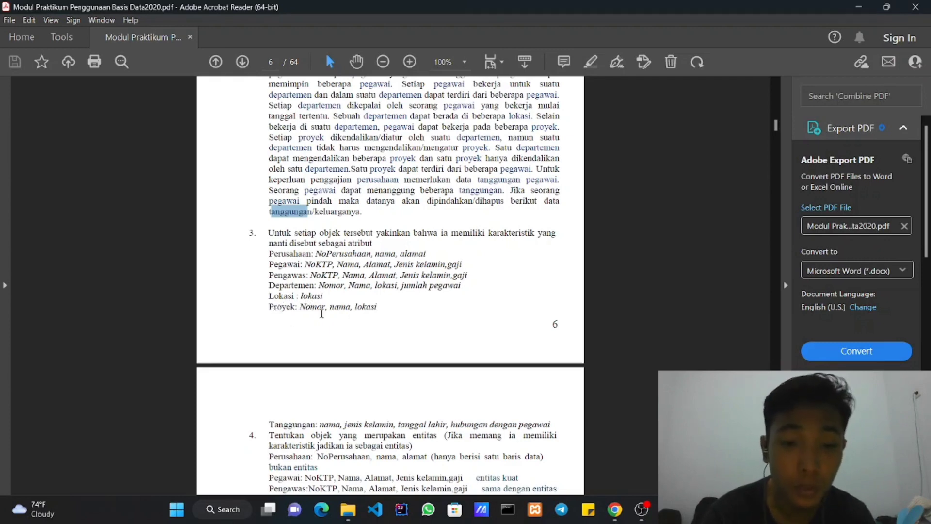
{"action": "scroll", "coordinate": [407, 346], "scroll_direction": "down", "scroll_amount": 1}
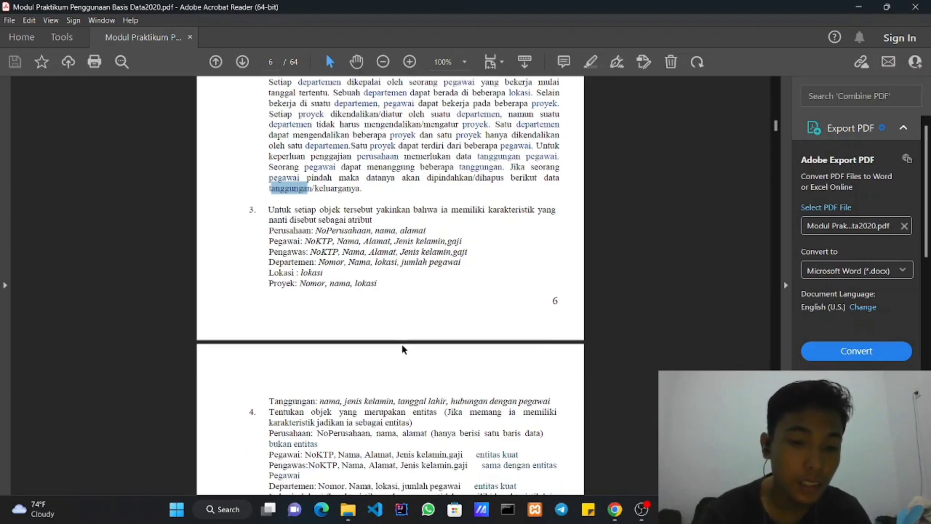
{"action": "scroll", "coordinate": [403, 348], "scroll_direction": "down", "scroll_amount": 1}
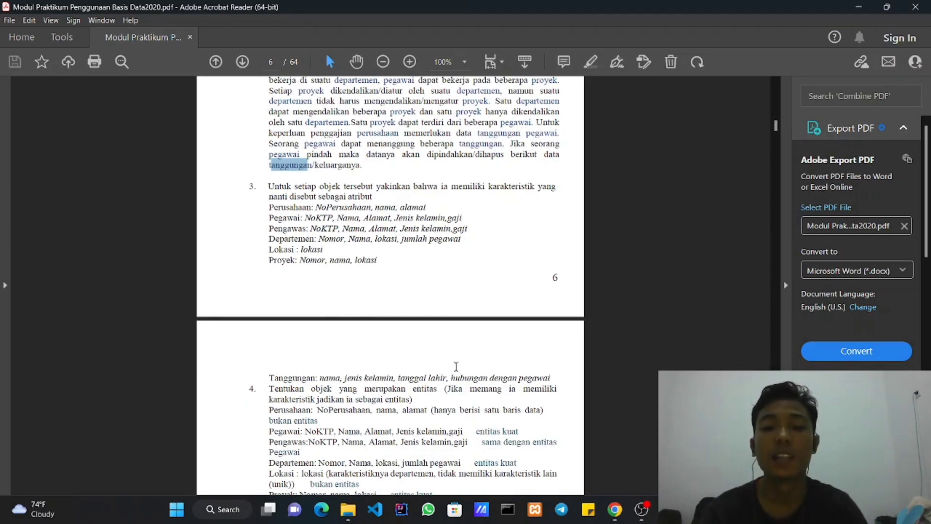
{"action": "scroll", "coordinate": [482, 371], "scroll_direction": "down", "scroll_amount": 1}
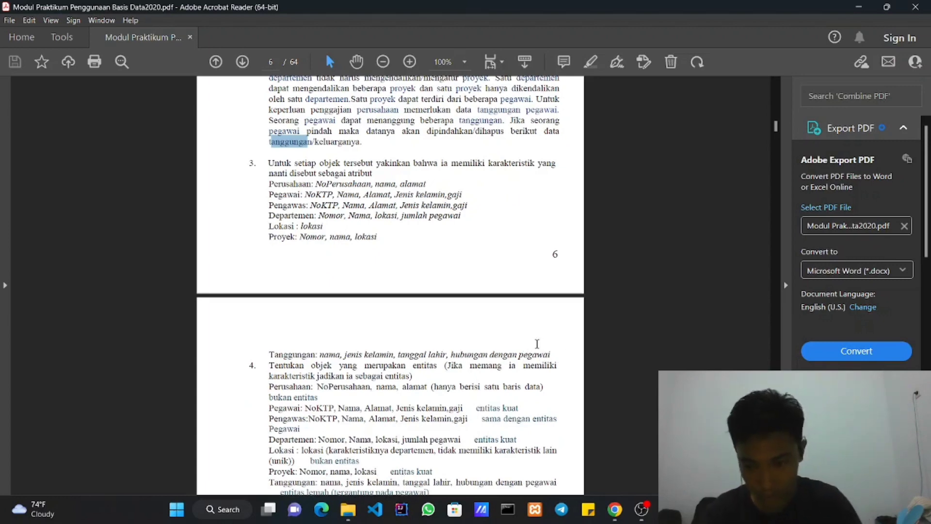
{"action": "scroll", "coordinate": [537, 344], "scroll_direction": "down", "scroll_amount": 2}
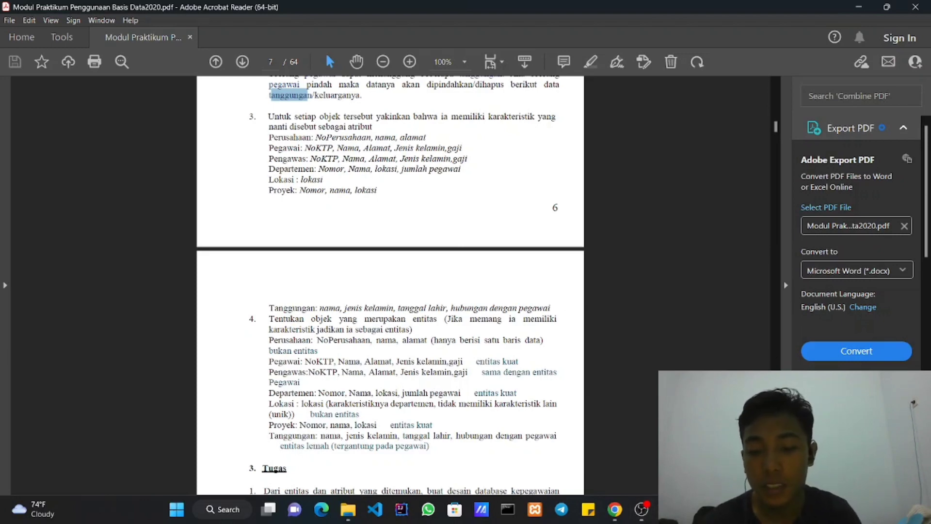
View the entity table in the image entitas + keterangan.png, then return to the practicum PDF.
{"action": "key", "text": "alt+Tab"}
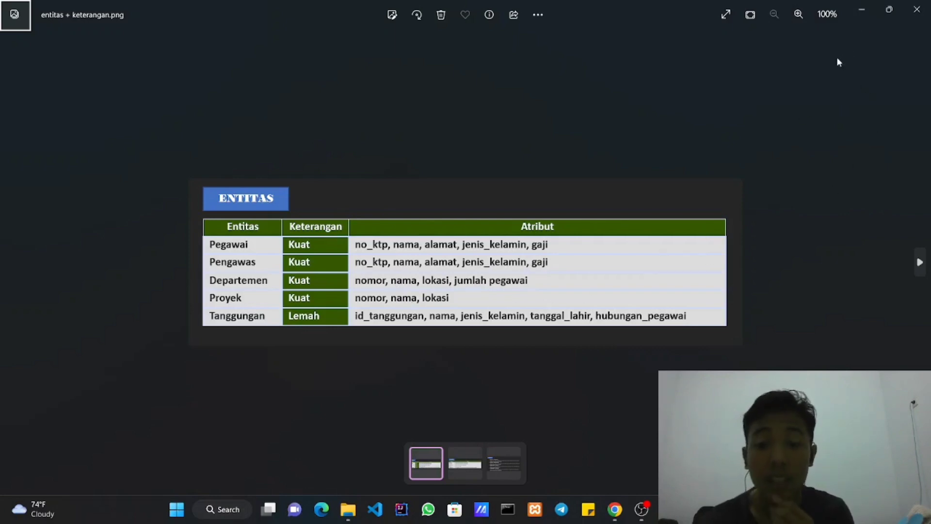
{"action": "left_click", "coordinate": [859, 16]}
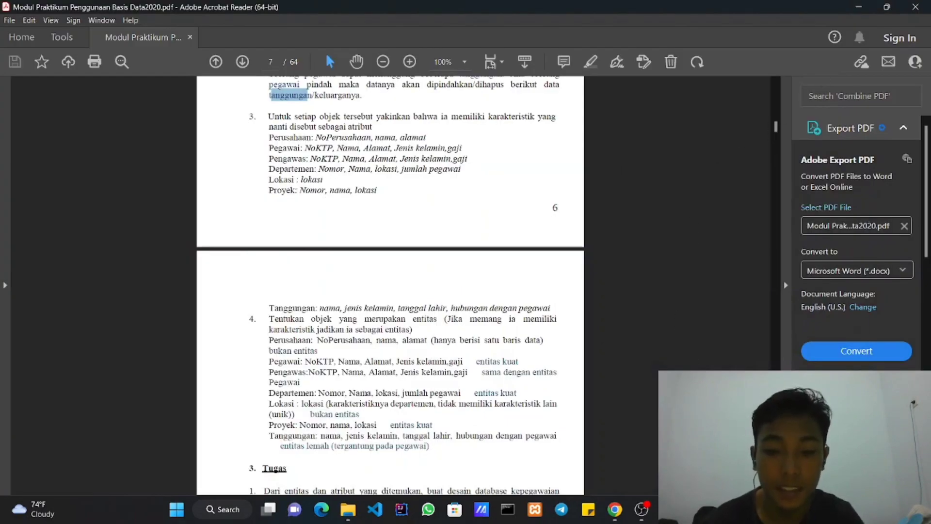
{"action": "left_click", "coordinate": [641, 509]}
{"action": "left_click", "coordinate": [642, 509]}
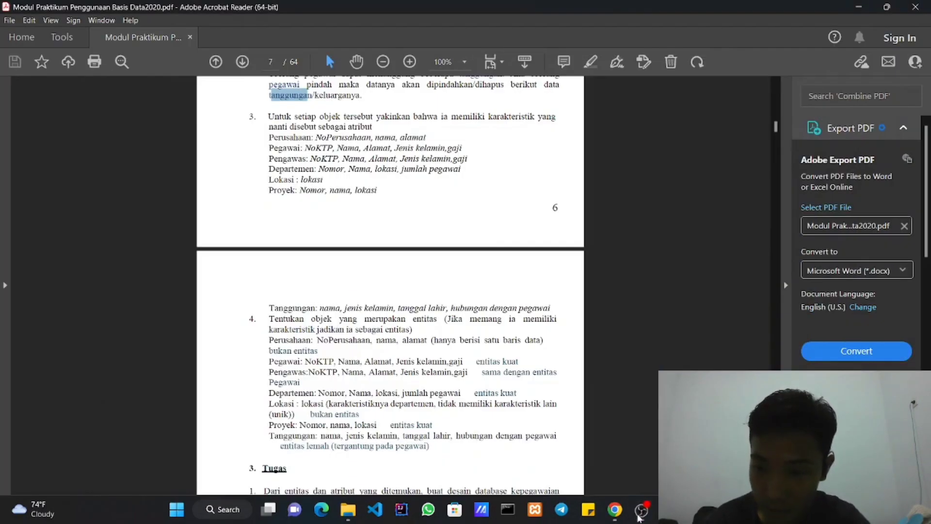
Launch MySQL Workbench 8.0 CE and show its list of models.
{"action": "left_click", "coordinate": [223, 510]}
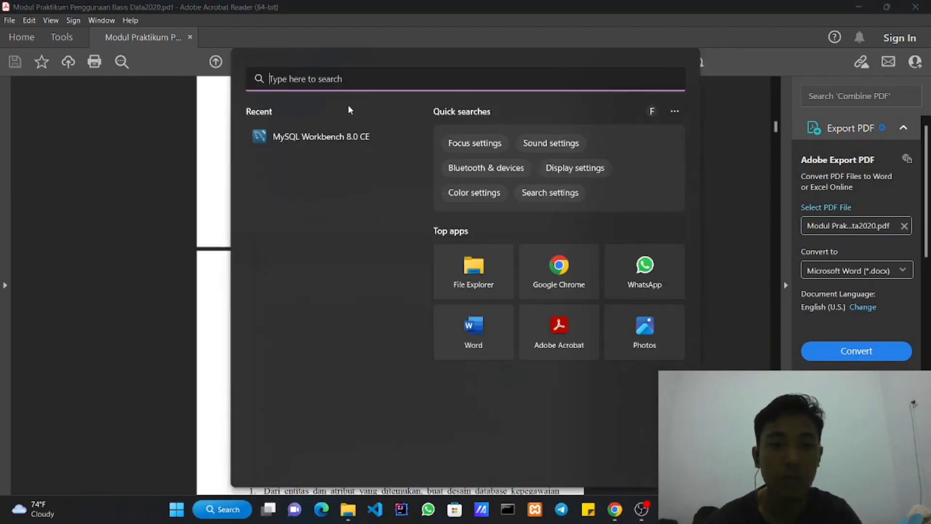
{"action": "left_click", "coordinate": [327, 132]}
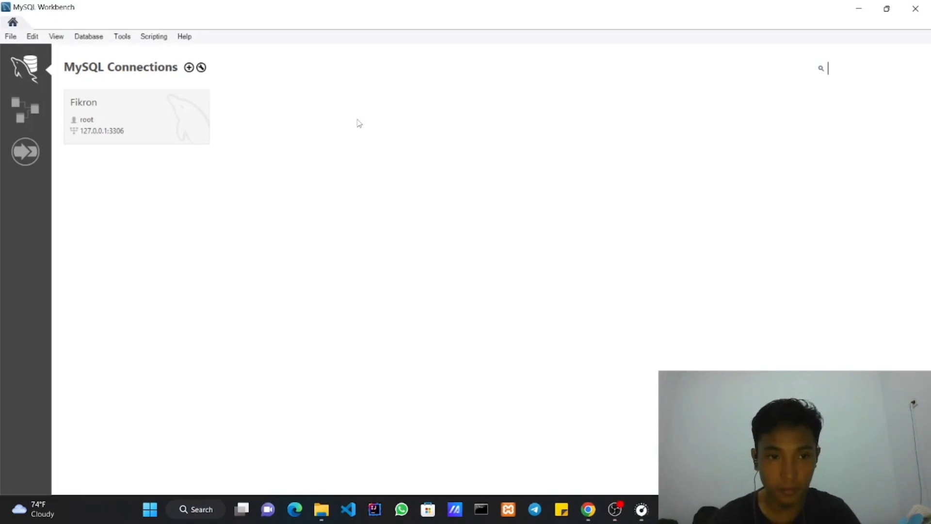
{"action": "left_click", "coordinate": [25, 108]}
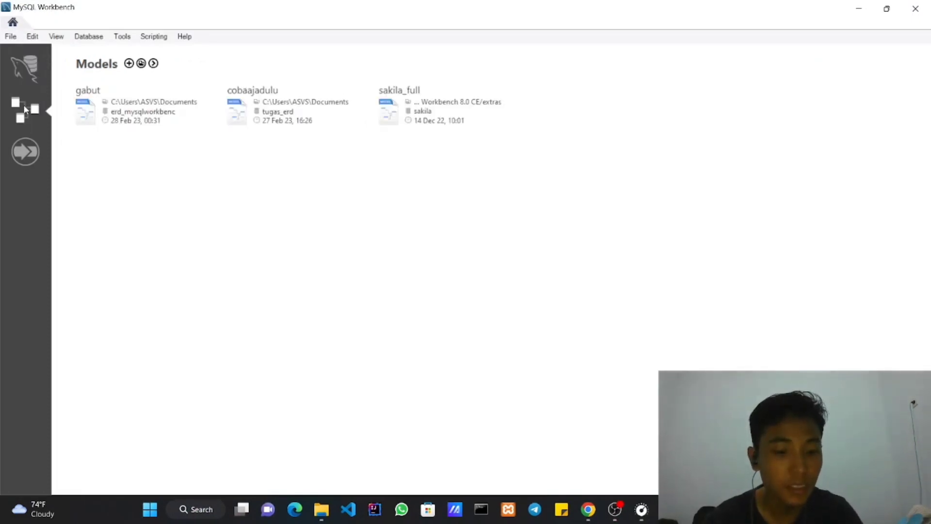
Raise the system volume to 50.
{"action": "key", "text": "XF86AudioRaiseVolume"}
{"action": "key", "text": "XF86AudioRaiseVolume"}
{"action": "key", "text": "XF86AudioRaiseVolume"}
{"action": "key", "text": "XF86AudioRaiseVolume"}
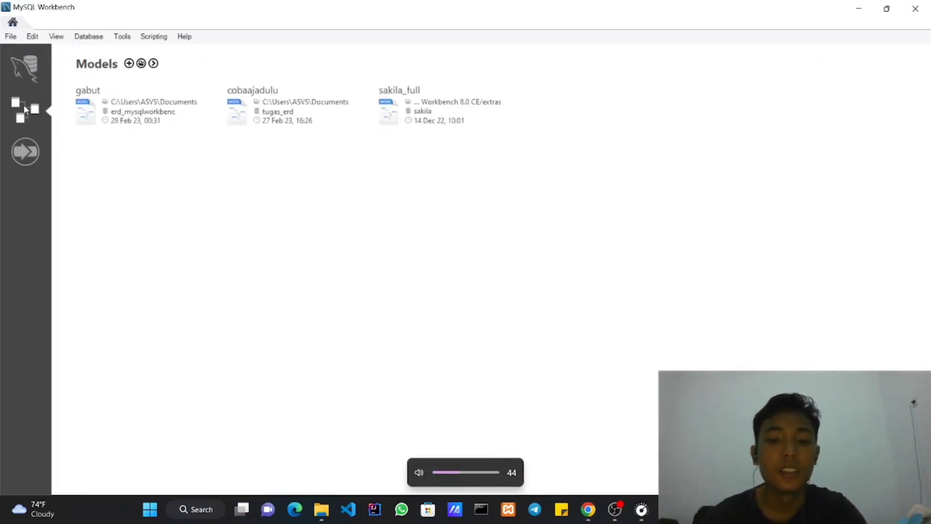
{"action": "key", "text": "XF86AudioRaiseVolume"}
{"action": "key", "text": "XF86AudioRaiseVolume"}
{"action": "key", "text": "XF86AudioRaiseVolume"}
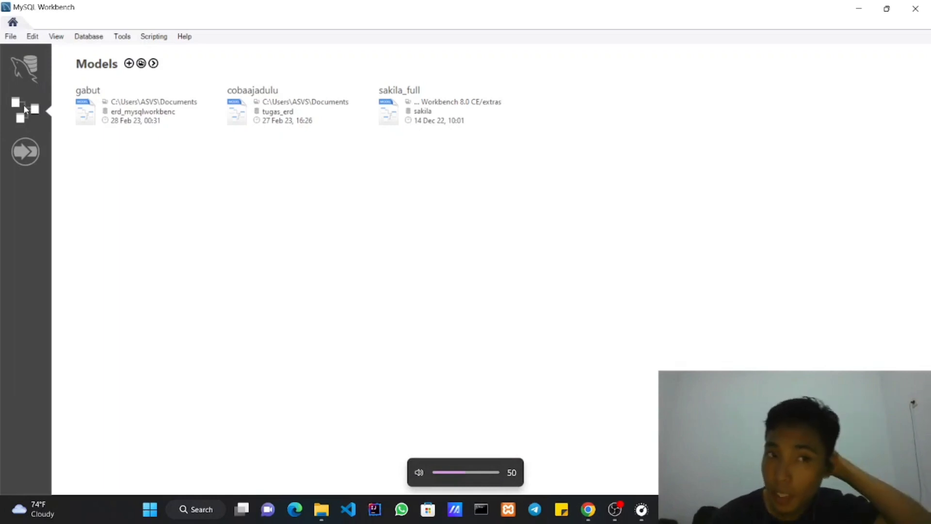
Create a new MySQL model and add an empty EER diagram to it.
{"action": "left_click", "coordinate": [29, 68]}
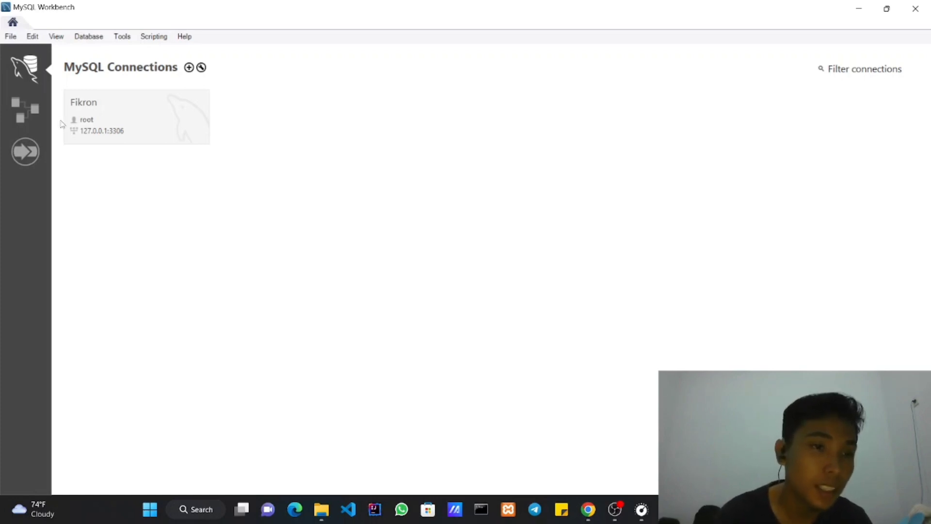
{"action": "left_click", "coordinate": [27, 112]}
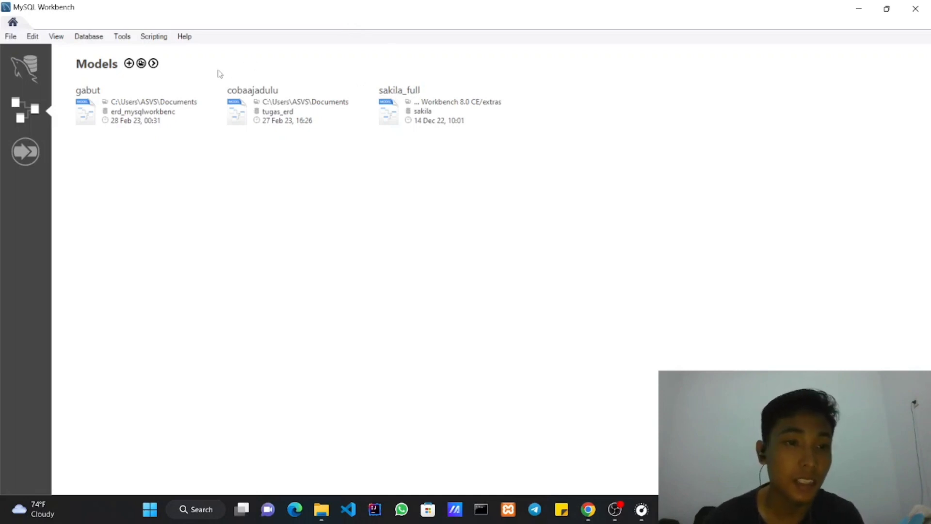
{"action": "left_click", "coordinate": [129, 63]}
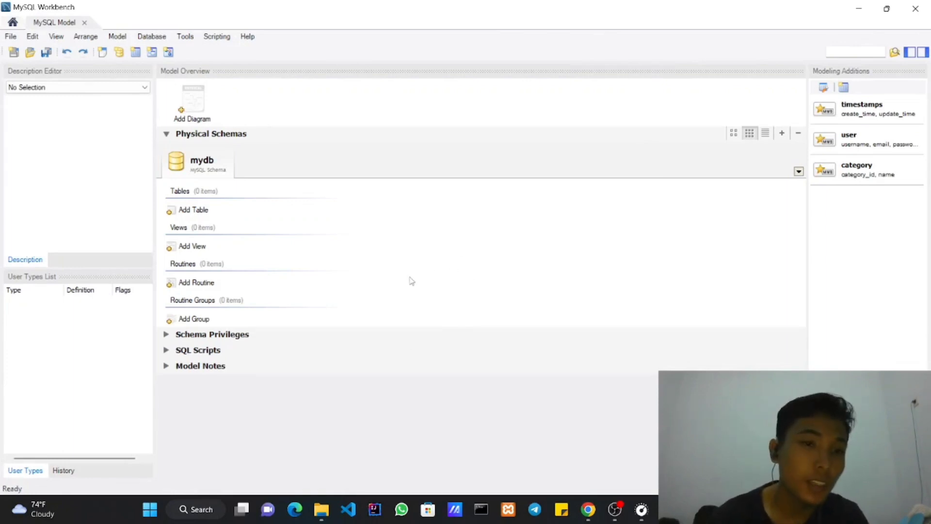
{"action": "left_click", "coordinate": [194, 112]}
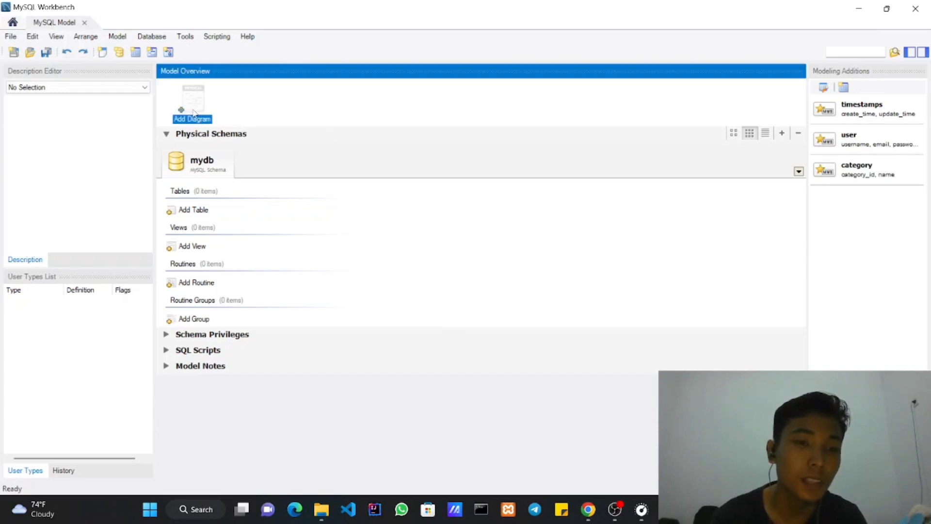
{"action": "double_click", "coordinate": [193, 113]}
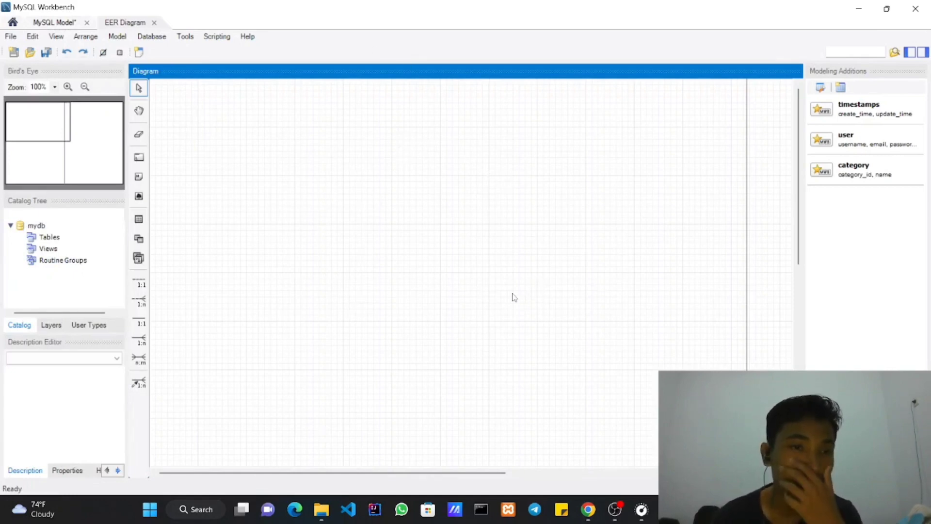
Open the mydb schema for editing and rename it as pembuatan_erd.
{"action": "left_click", "coordinate": [37, 228]}
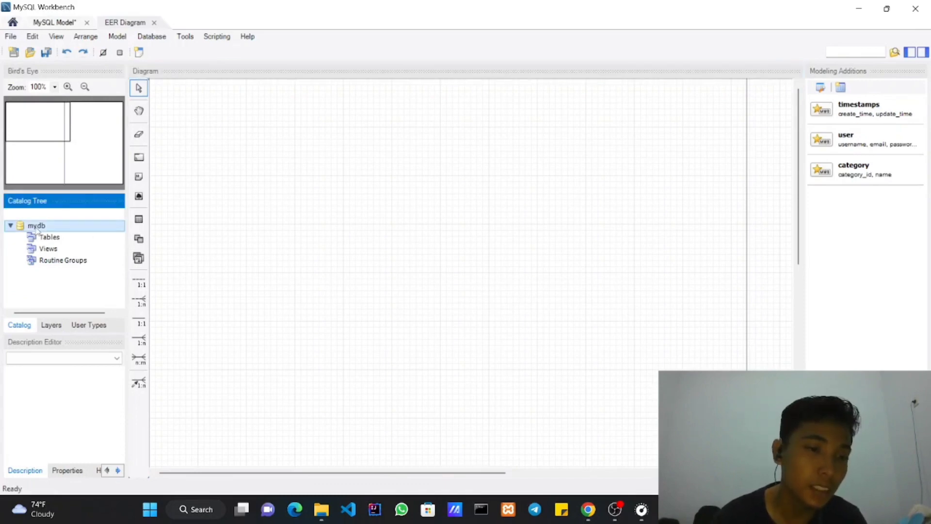
{"action": "double_click", "coordinate": [38, 227]}
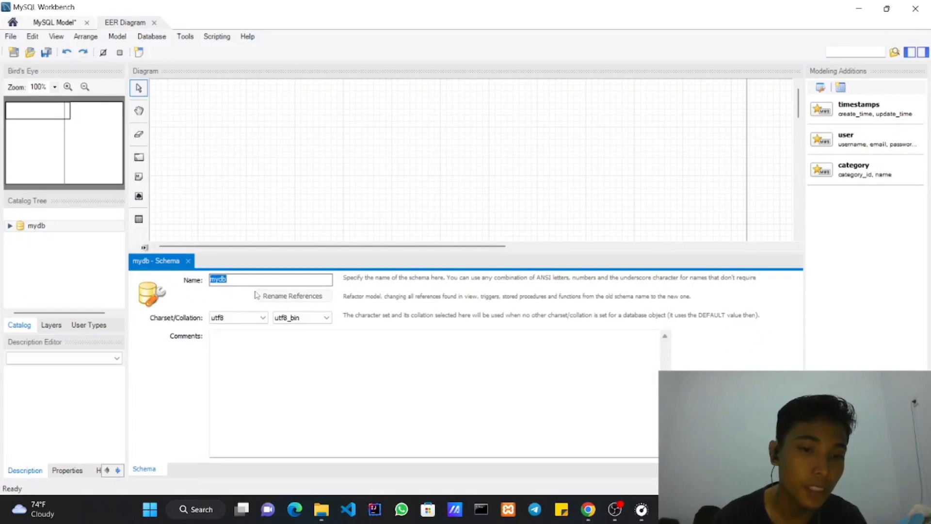
{"action": "left_click", "coordinate": [244, 282]}
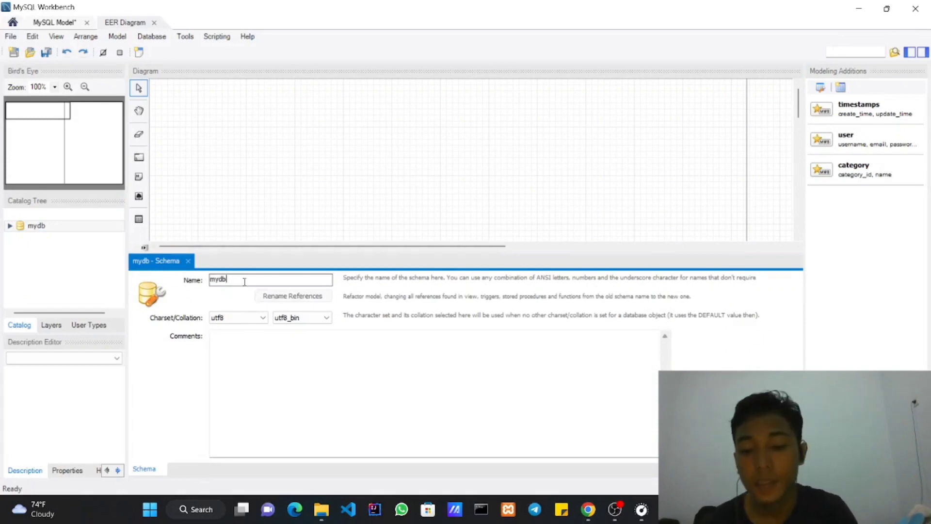
{"action": "key", "text": "BackSpace"}
{"action": "key", "text": "BackSpace"}
{"action": "key", "text": "BackSpace"}
{"action": "key", "text": "BackSpace"}
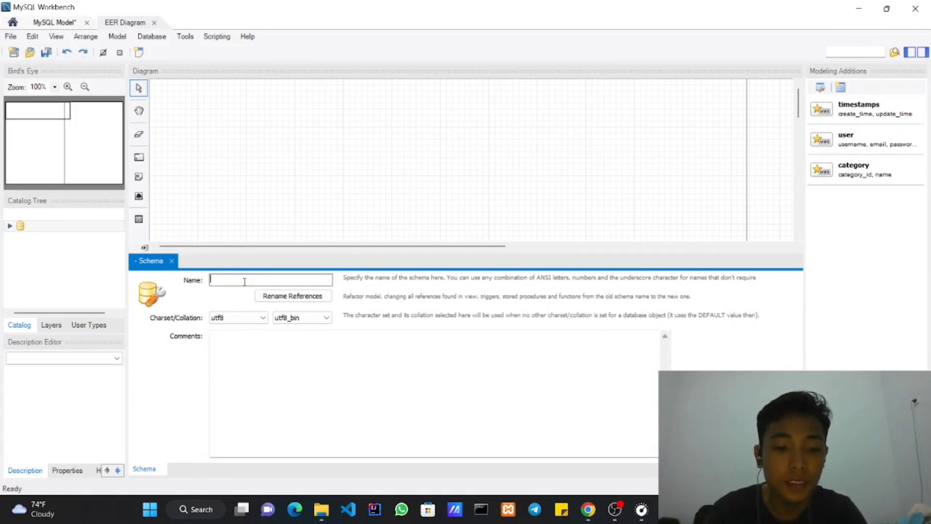
{"action": "type", "text": "pembuatan"}
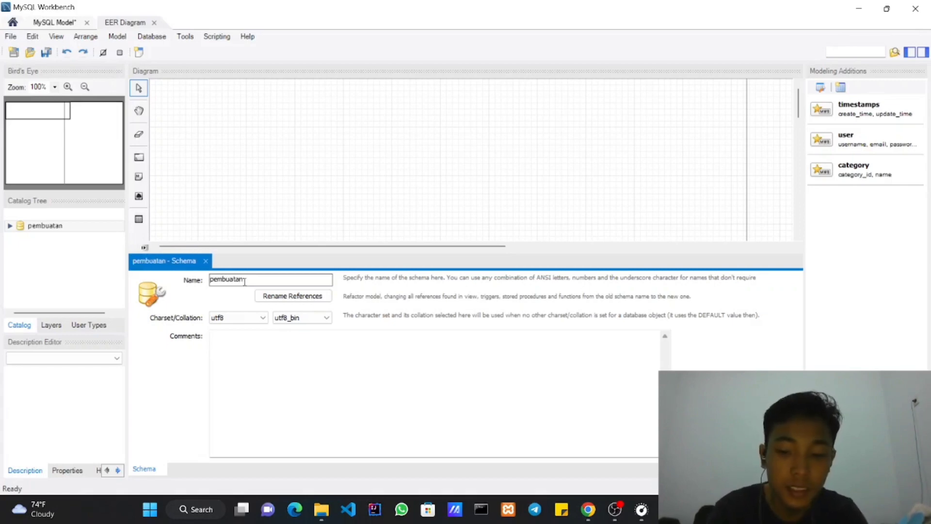
{"action": "key", "text": "Home"}
{"action": "type", "text": "_e"}
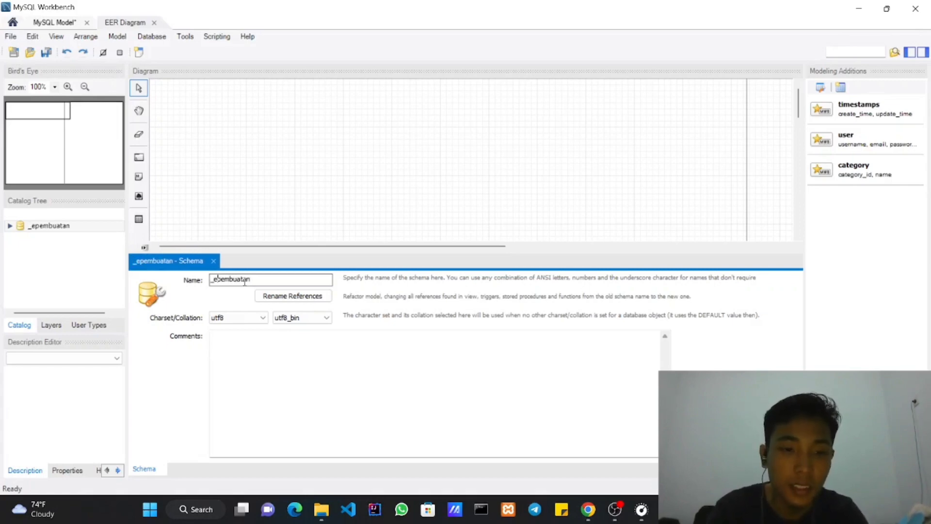
{"action": "key", "text": "BackSpace"}
{"action": "key", "text": "BackSpace"}
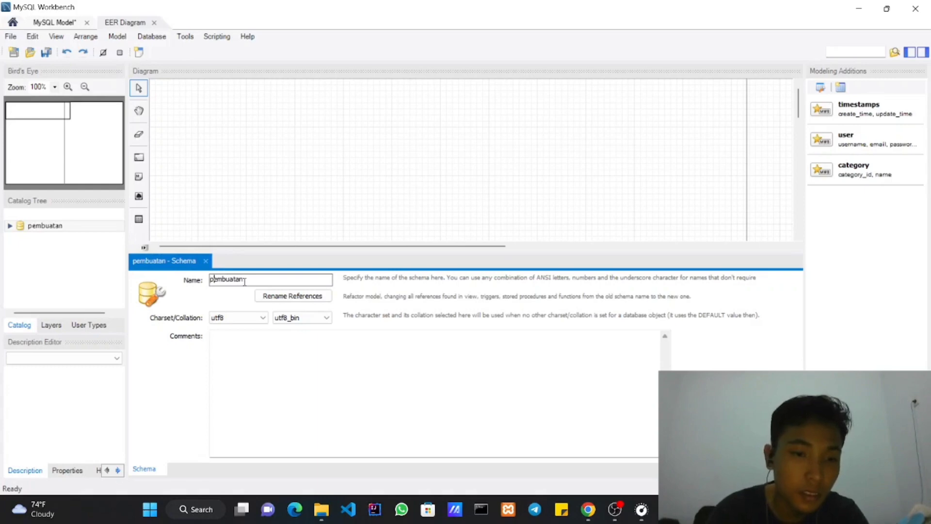
{"action": "key", "text": "Right"}
{"action": "key", "text": "Right"}
{"action": "type", "text": "_"}
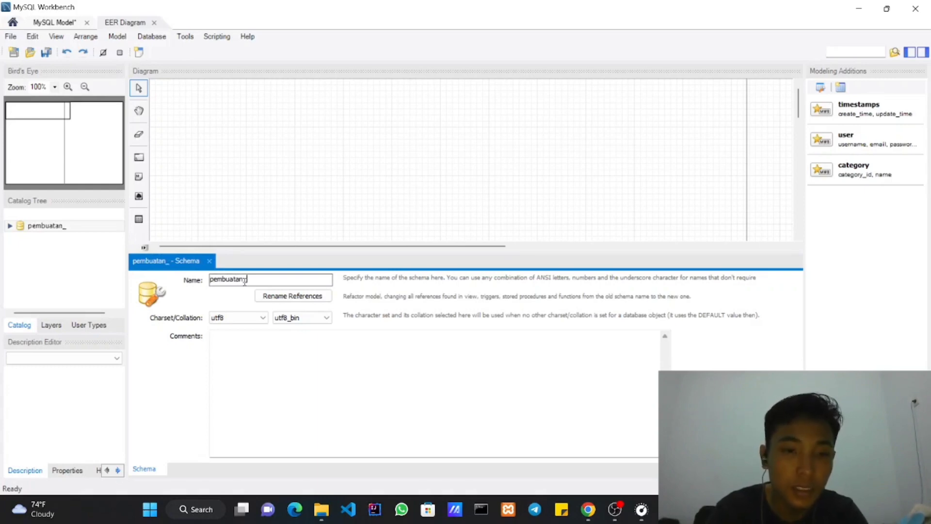
{"action": "type", "text": "erd"}
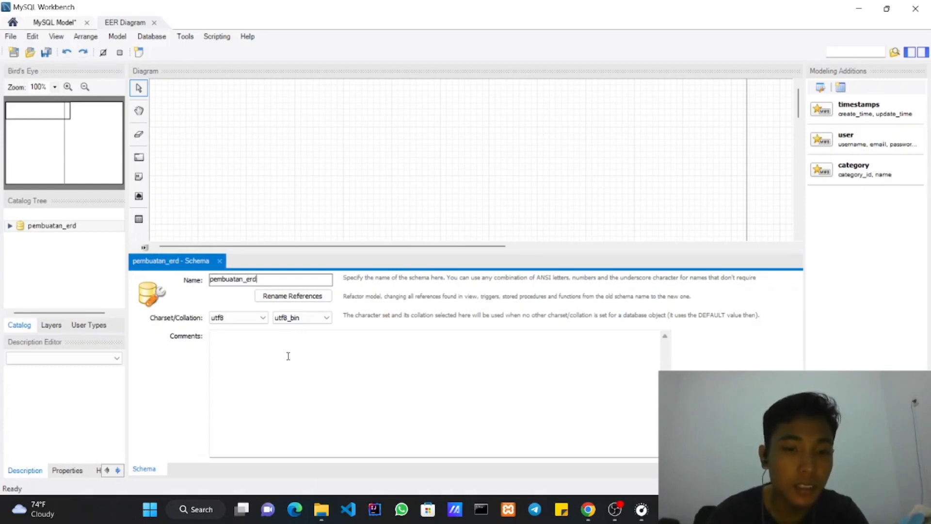
Apply the new schema name to all references, close the schema editor and collapse the sidebar to widen the diagram.
{"action": "left_click", "coordinate": [292, 298]}
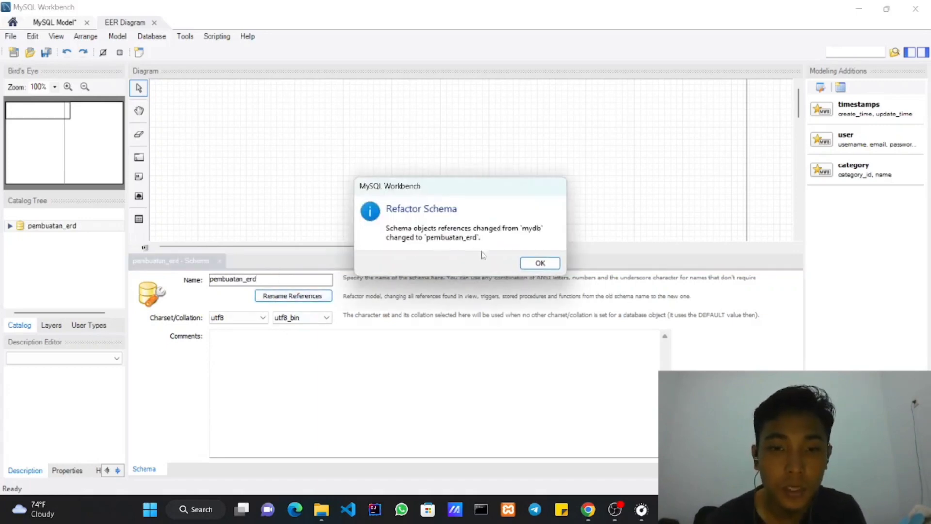
{"action": "left_click", "coordinate": [551, 268]}
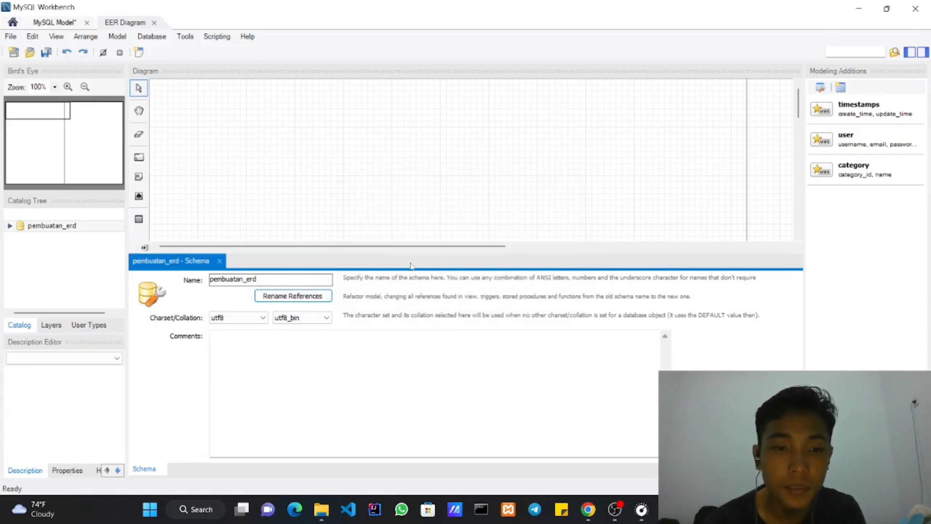
{"action": "left_click", "coordinate": [219, 261]}
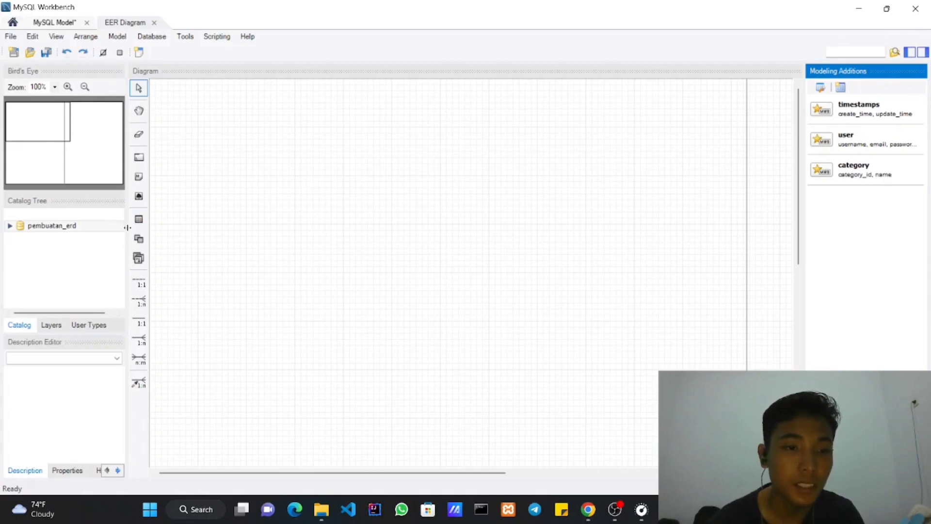
{"action": "left_click_drag", "start_coordinate": [125, 228], "coordinate": [1, 248]}
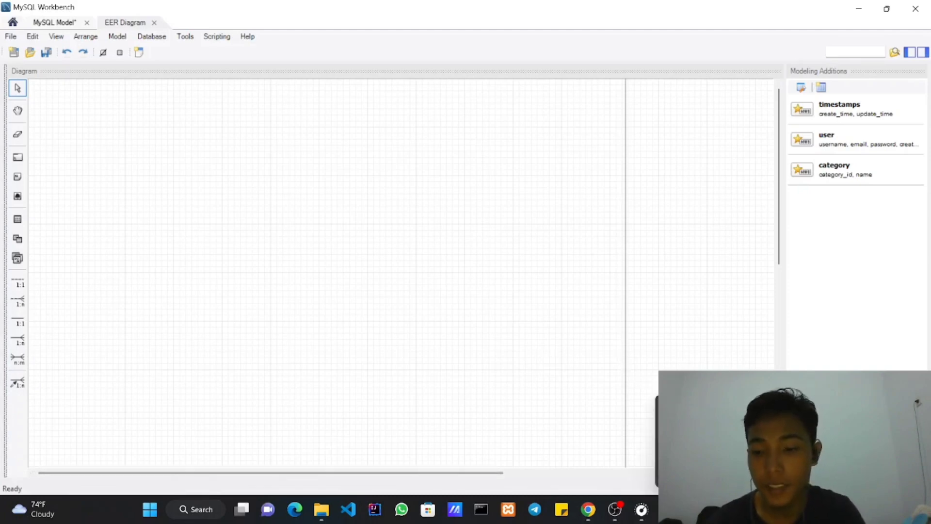
Review the entities and their attributes in the image entitas + keterangan.png, then return to the EER diagram in MySQL Workbench.
{"action": "left_click", "coordinate": [721, 510]}
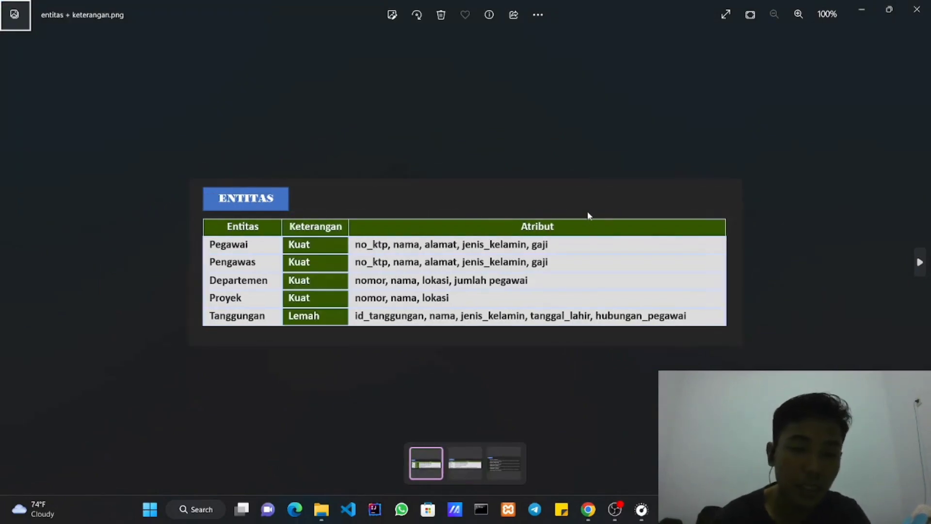
{"action": "key", "text": "Right"}
{"action": "key", "text": "Left"}
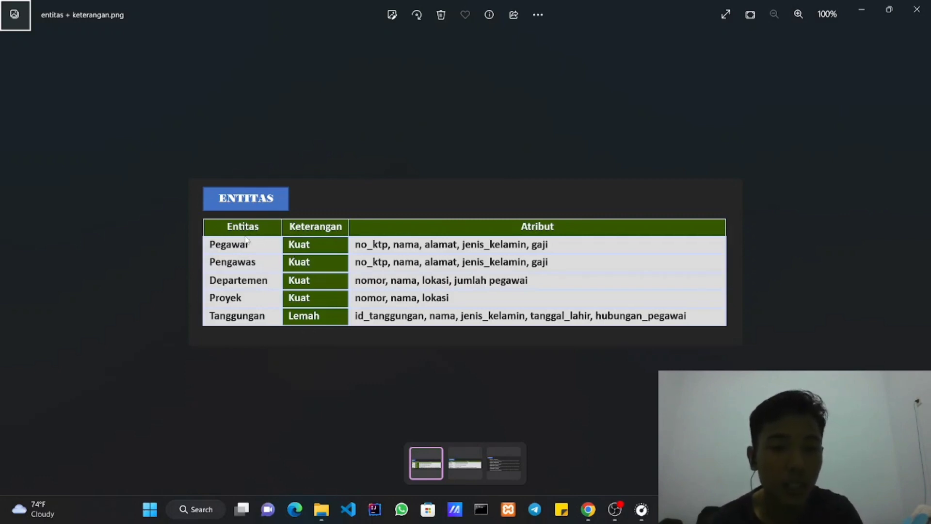
{"action": "key", "text": "alt+Tab"}
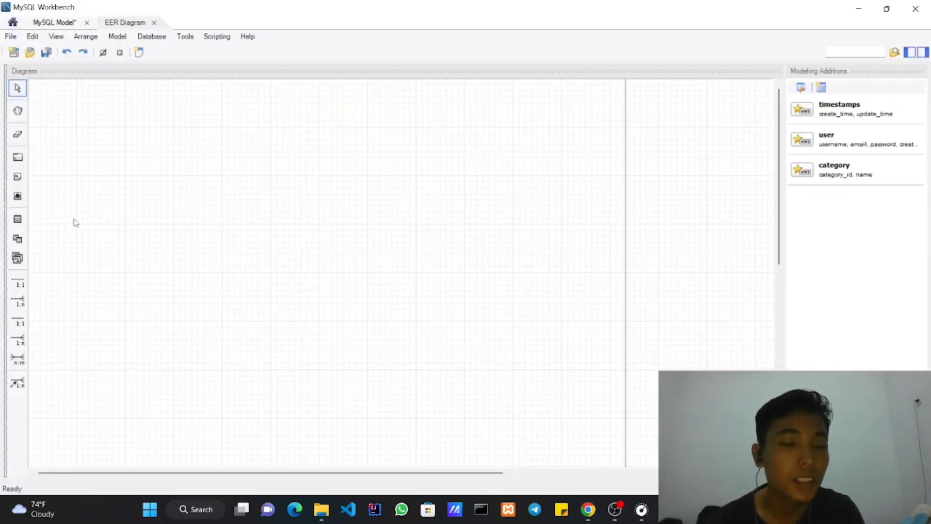
{"action": "left_click", "coordinate": [18, 221]}
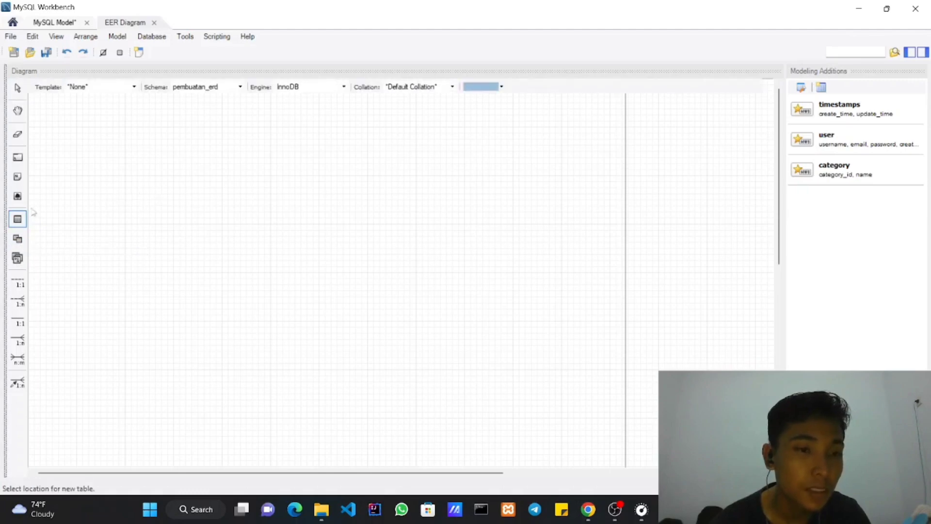
{"action": "left_click", "coordinate": [167, 194]}
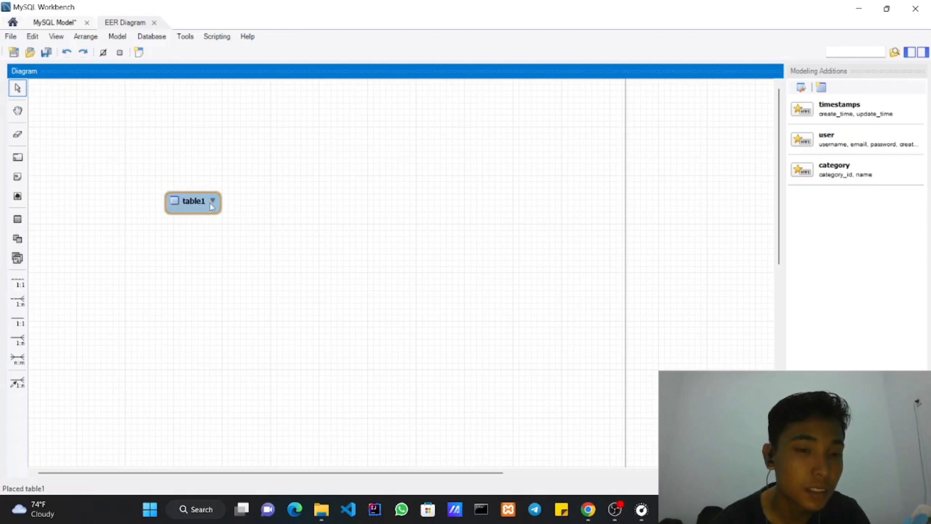
{"action": "left_click", "coordinate": [209, 210]}
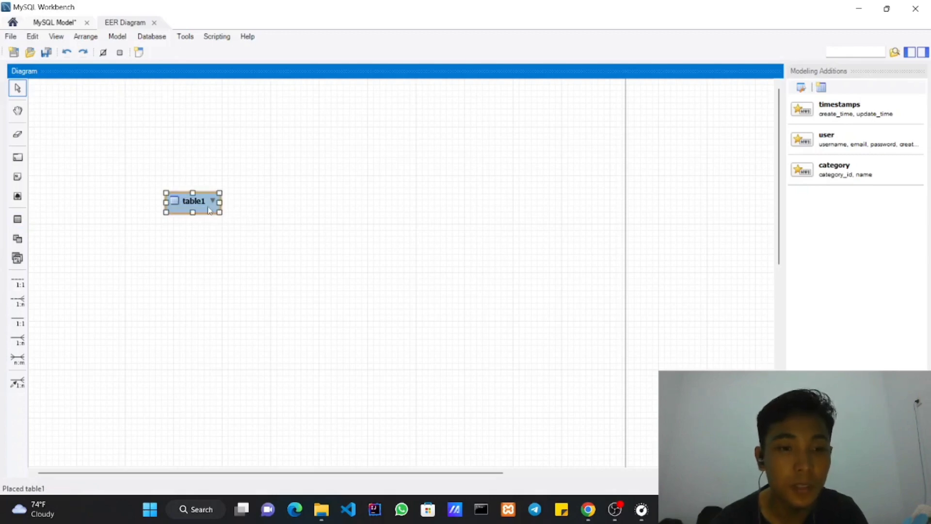
{"action": "key", "text": "Delete"}
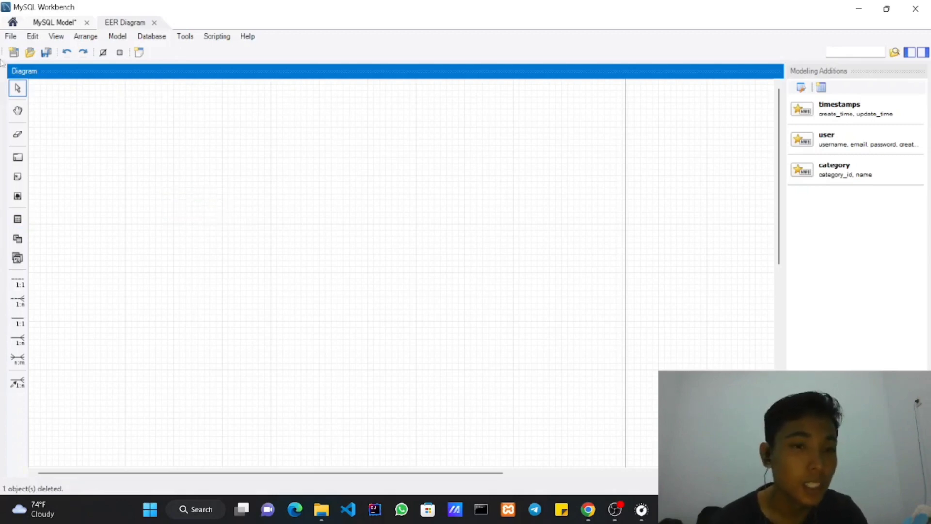
Draw a large layer covering most of the visible diagram area and open its properties.
{"action": "left_click", "coordinate": [19, 158]}
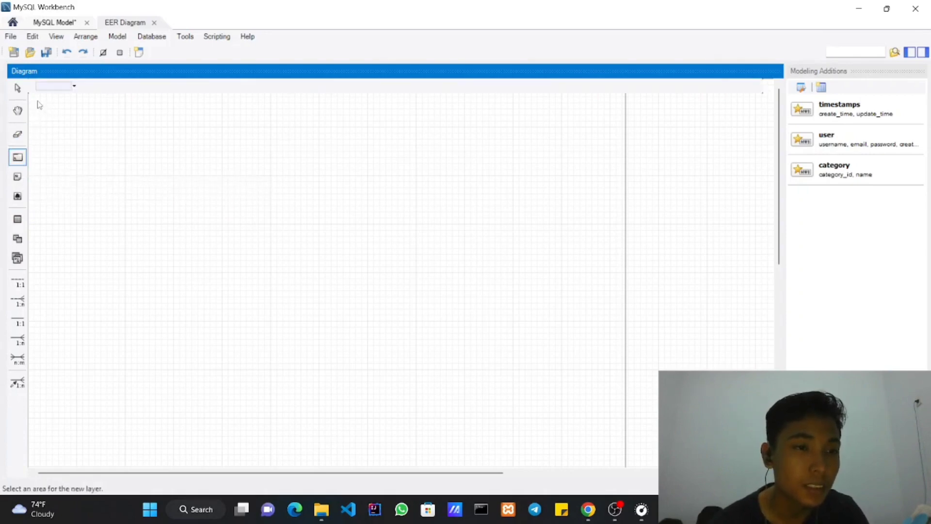
{"action": "left_click_drag", "start_coordinate": [37, 101], "coordinate": [684, 459]}
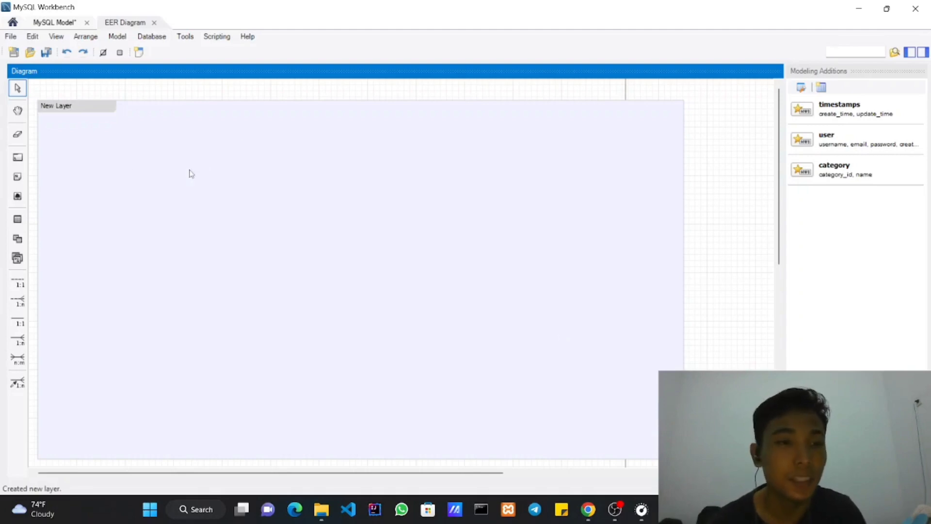
{"action": "scroll", "coordinate": [538, 213], "scroll_direction": "down", "scroll_amount": 1}
{"action": "scroll", "coordinate": [489, 213], "scroll_direction": "up", "scroll_amount": 1}
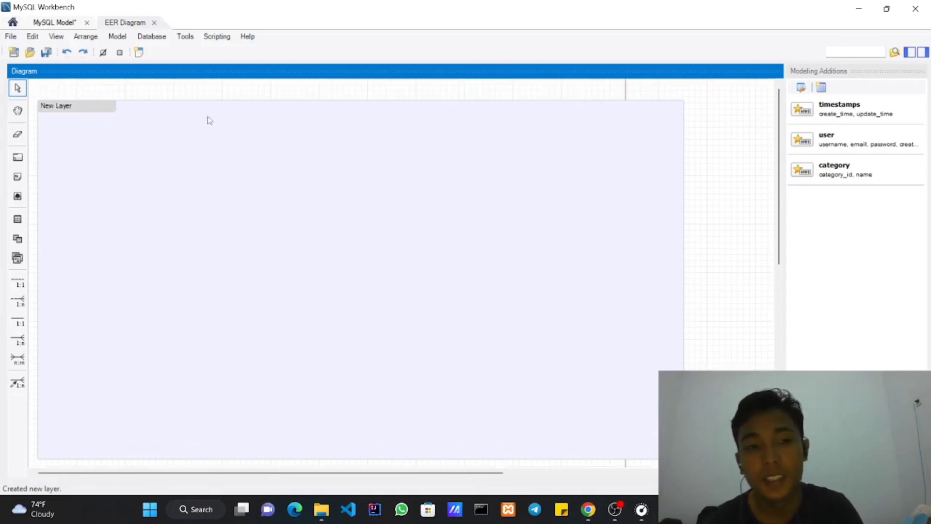
{"action": "double_click", "coordinate": [80, 107]}
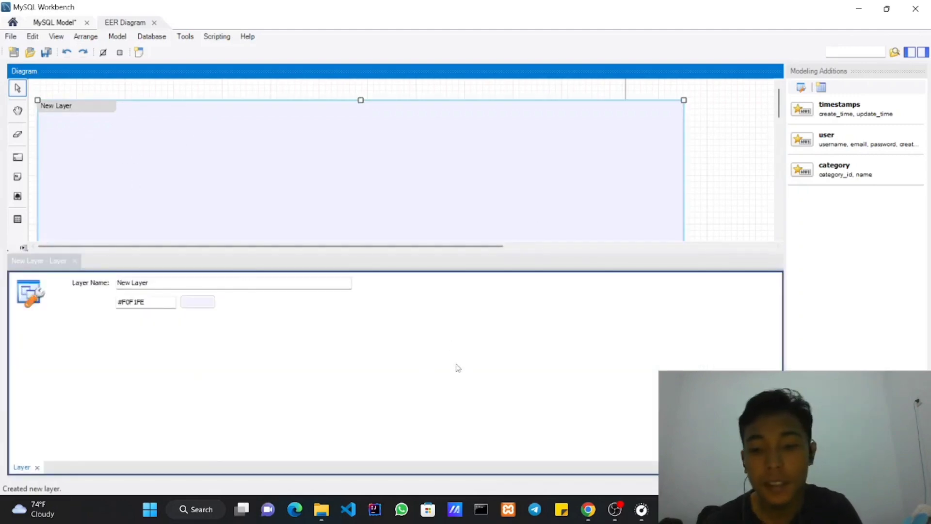
Switch to the practicum PDF, look up the company in the employee-system example of Latihan 1, and return to MySQL Workbench.
{"action": "left_click", "coordinate": [668, 509]}
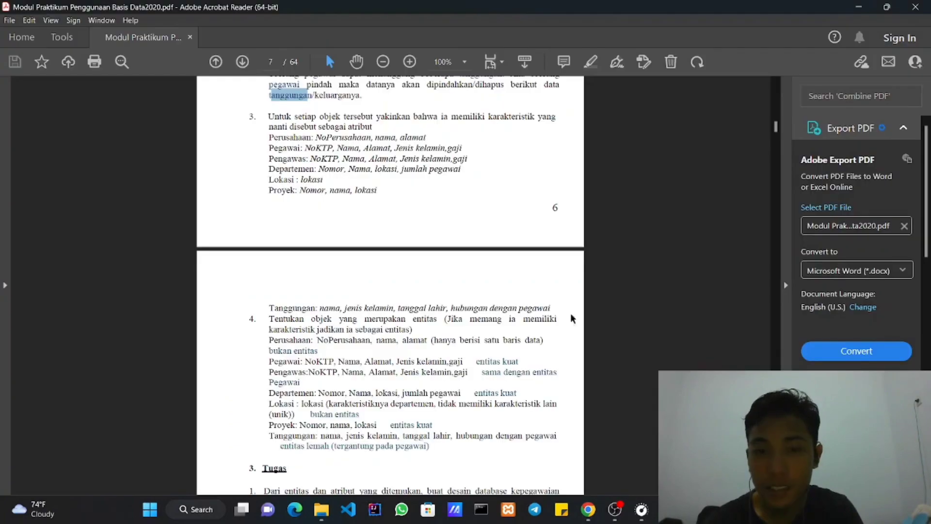
{"action": "scroll", "coordinate": [472, 184], "scroll_direction": "up", "scroll_amount": 8}
{"action": "scroll", "coordinate": [472, 185], "scroll_direction": "up", "scroll_amount": 5}
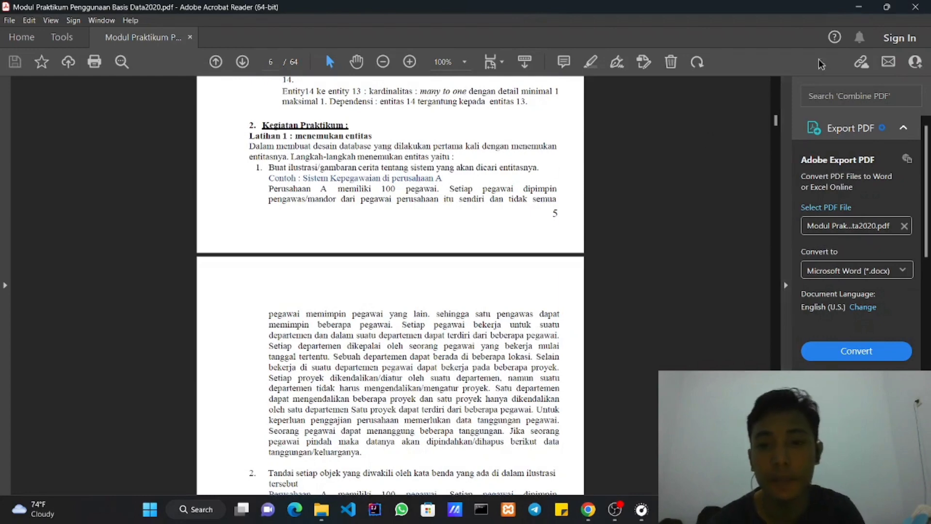
{"action": "left_click", "coordinate": [859, 7]}
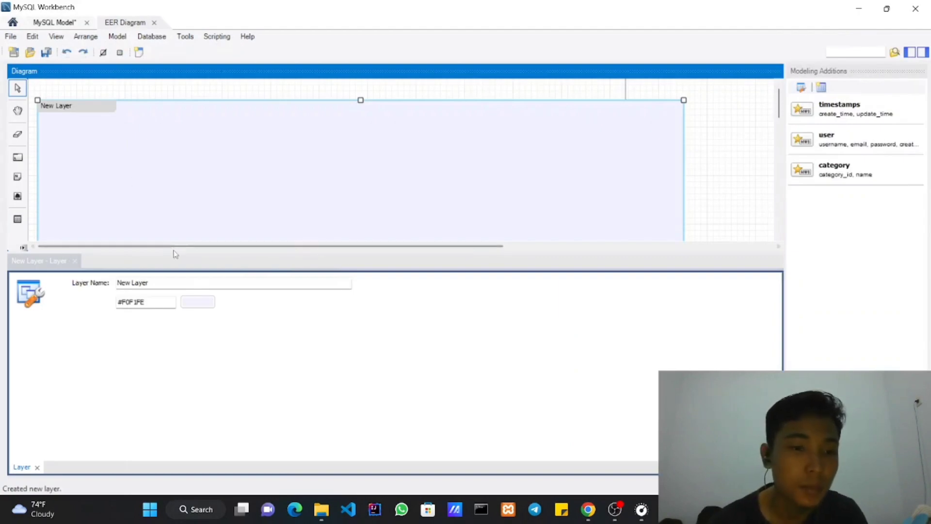
Rename the new layer as Perusahaan A.
{"action": "left_click", "coordinate": [185, 281]}
{"action": "key", "text": "BackSpace"}
{"action": "key", "text": "BackSpace"}
{"action": "key", "text": "BackSpace"}
{"action": "key", "text": "BackSpace"}
{"action": "key", "text": "BackSpace"}
{"action": "key", "text": "BackSpace"}
{"action": "key", "text": "BackSpace"}
{"action": "key", "text": "BackSpace"}
{"action": "key", "text": "BackSpace"}
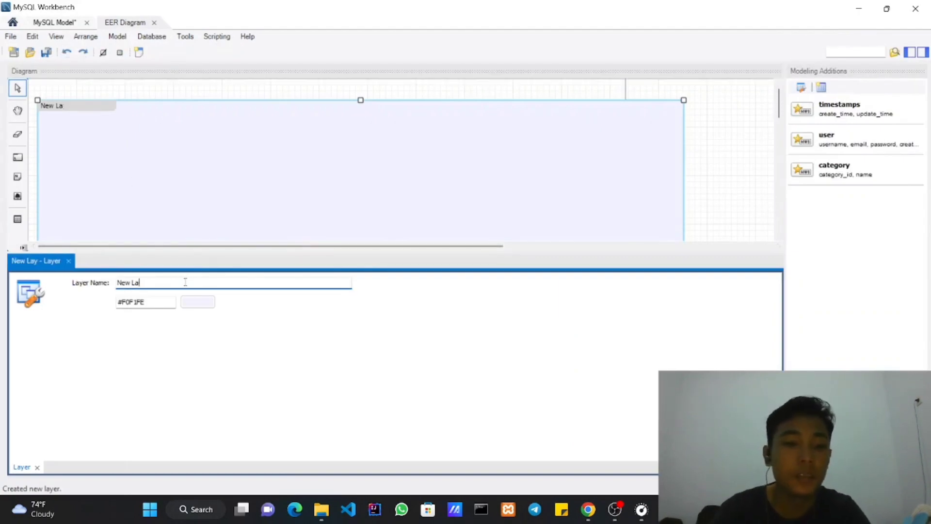
{"action": "type", "text": "Peru"}
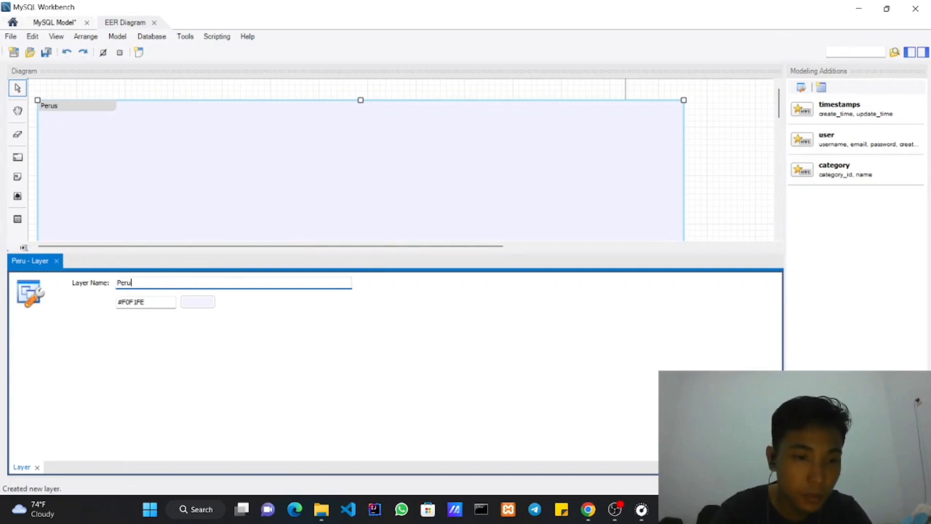
{"action": "type", "text": "sahaan A"}
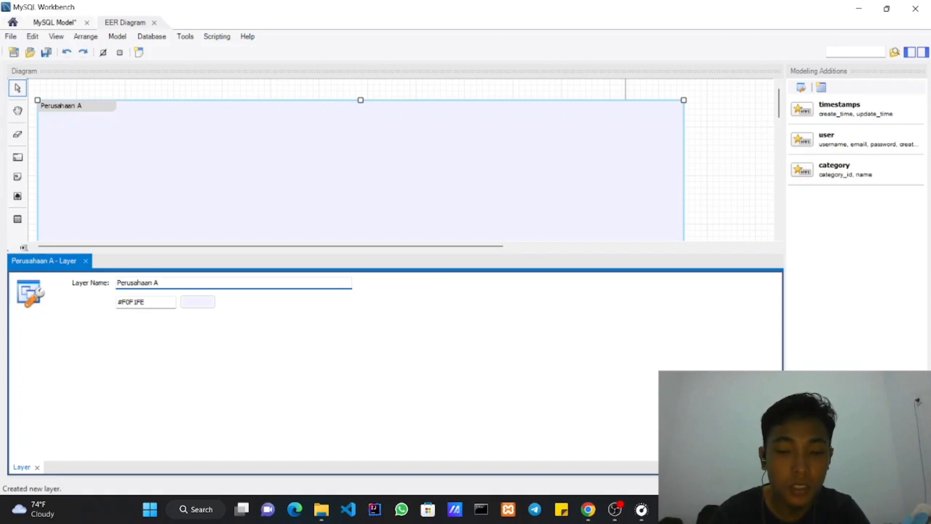
{"action": "key", "text": "BackSpace"}
{"action": "type", "text": "L"}
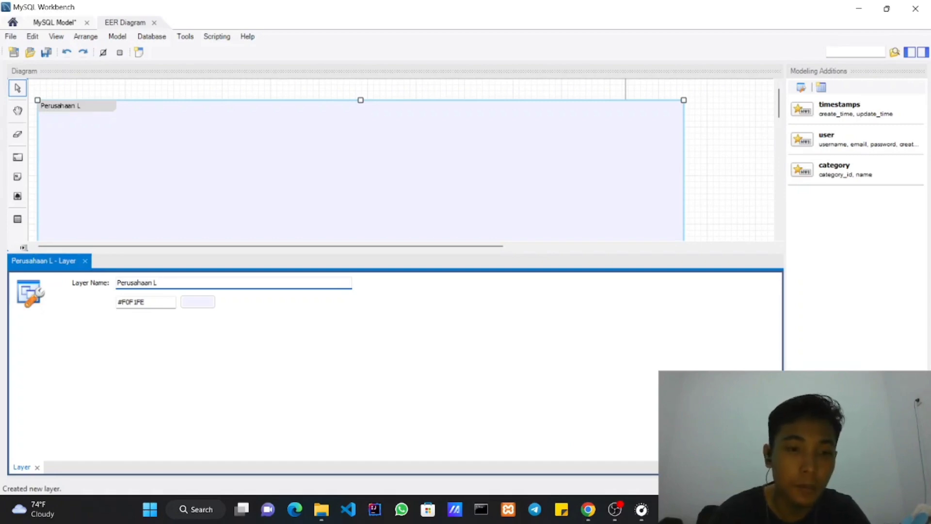
{"action": "key", "text": "BackSpace"}
{"action": "key", "text": "BackSpace"}
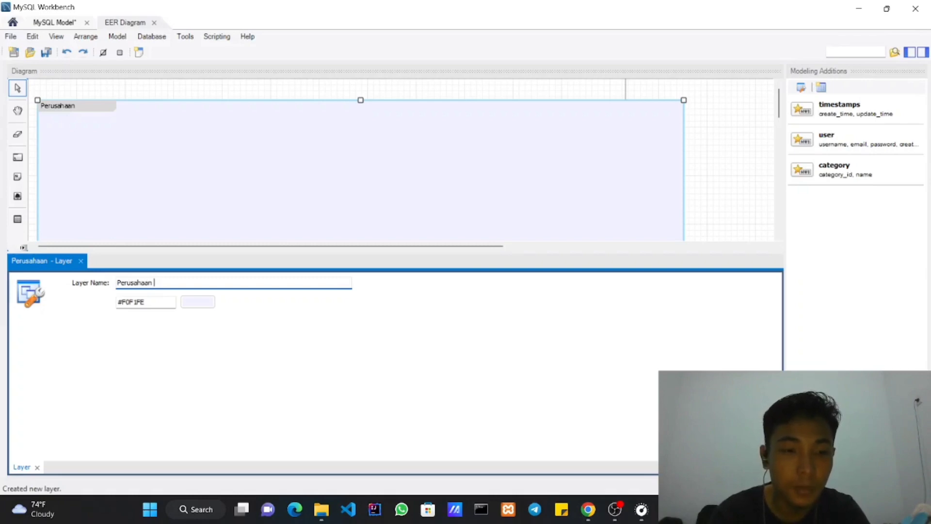
{"action": "type", "text": "A"}
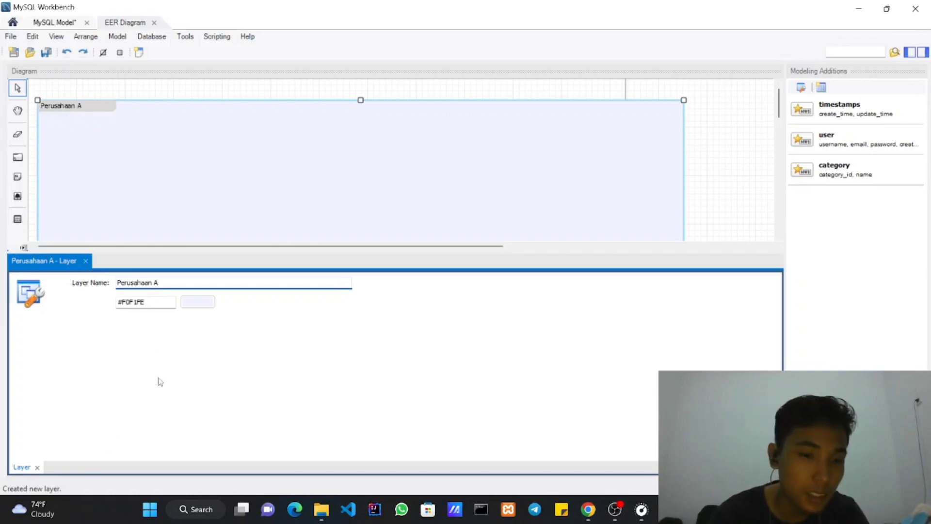
{"action": "left_click", "coordinate": [198, 302]}
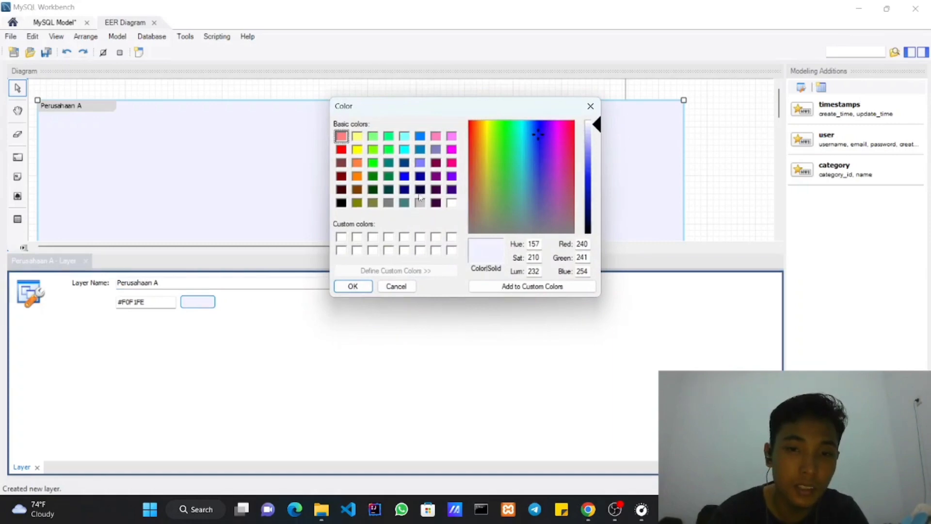
{"action": "left_click", "coordinate": [421, 164]}
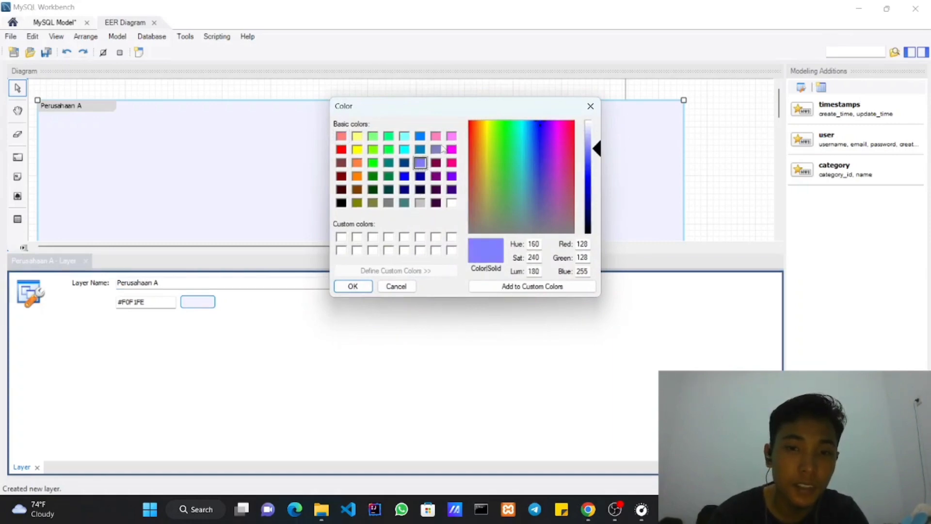
{"action": "left_click", "coordinate": [436, 150]}
{"action": "left_click", "coordinate": [450, 151]}
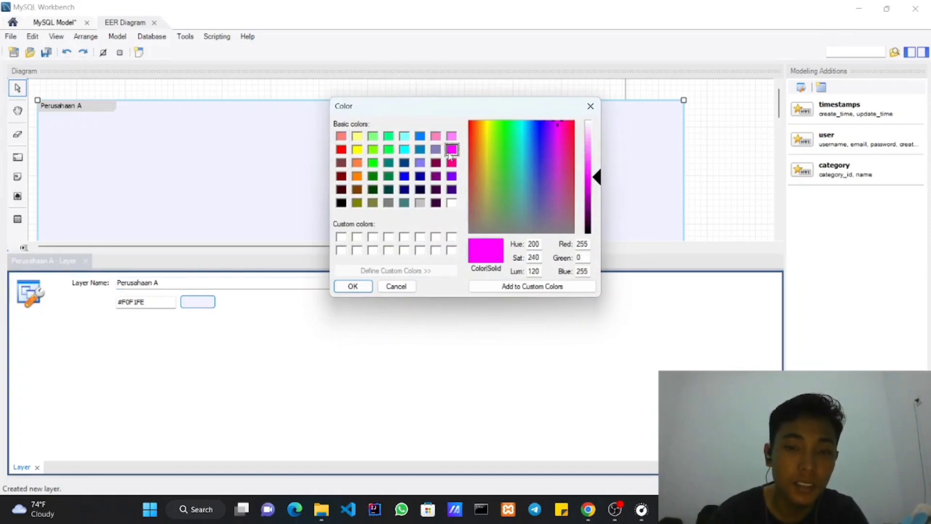
{"action": "left_click", "coordinate": [408, 288]}
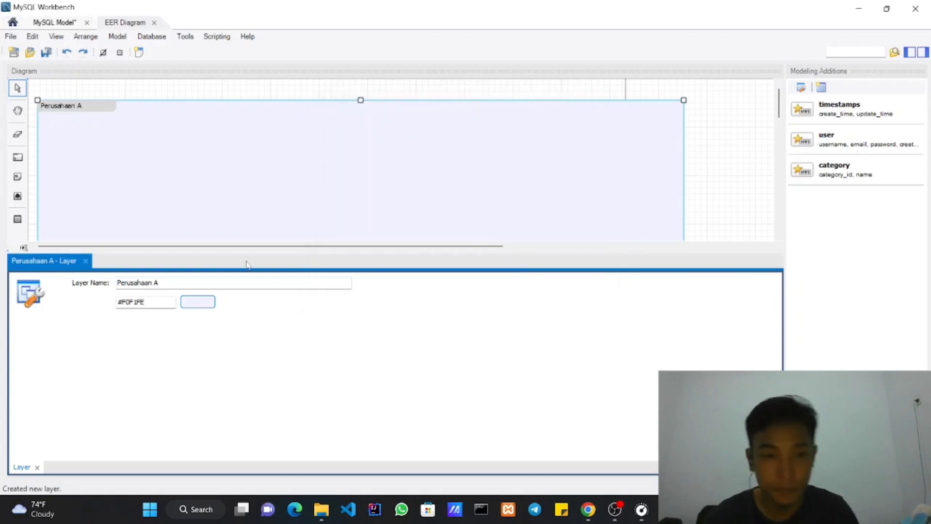
Close the layer's properties, check the entity list in entitas + keterangan.png, and place a new table inside the Perusahaan A layer.
{"action": "left_click", "coordinate": [86, 262]}
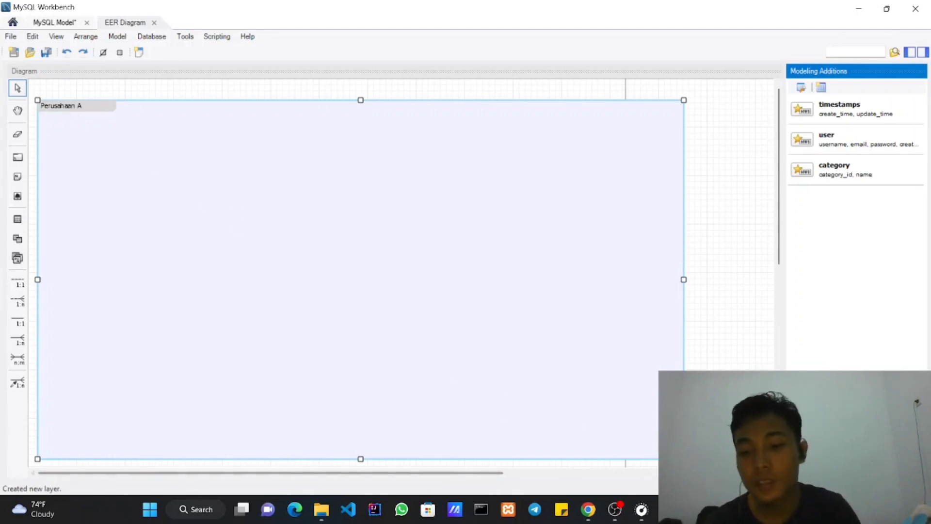
{"action": "key", "text": "alt+Tab"}
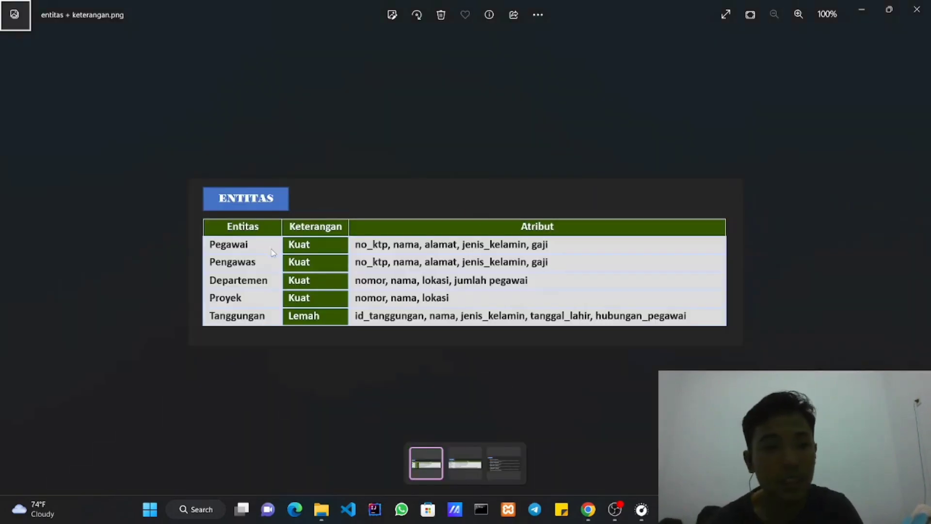
{"action": "key", "text": "alt+Tab"}
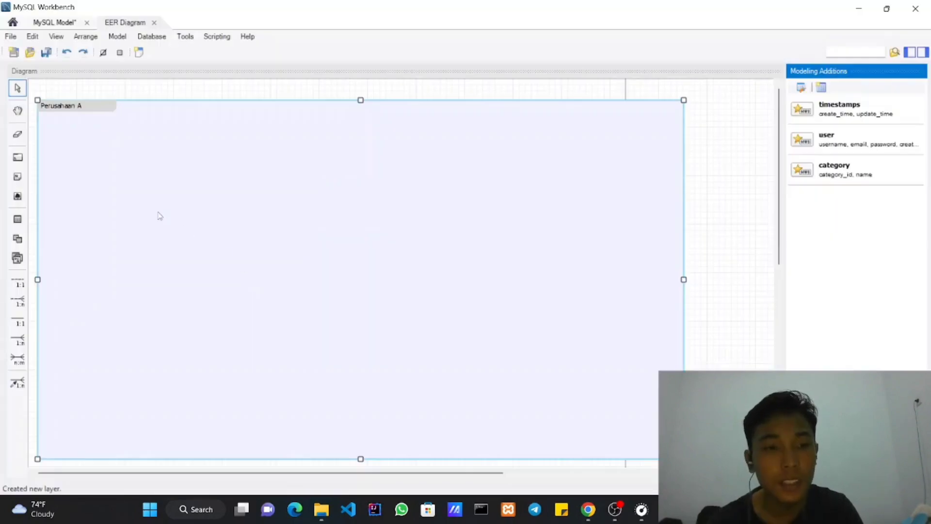
{"action": "left_click", "coordinate": [18, 220]}
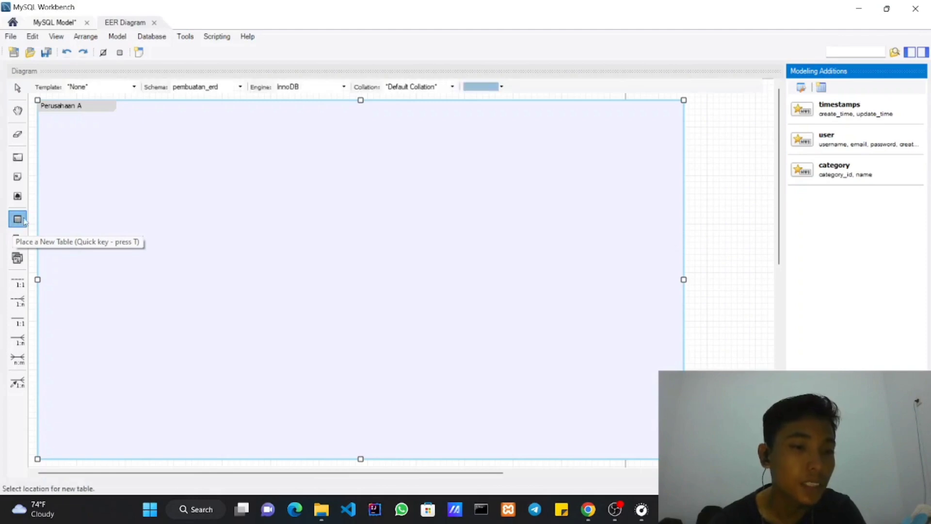
{"action": "left_click", "coordinate": [111, 181]}
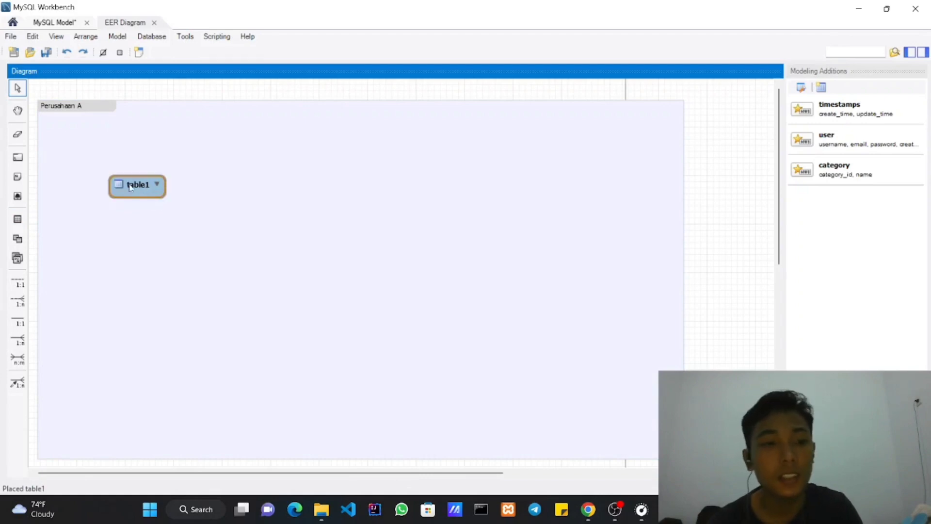
Open the new table's properties and rename the table as tb_pegawai.
{"action": "double_click", "coordinate": [130, 186]}
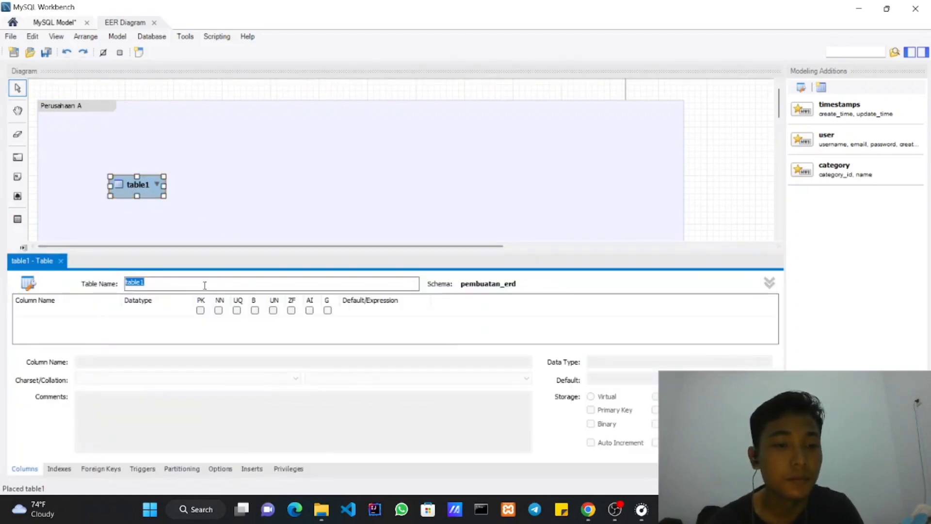
{"action": "left_click", "coordinate": [205, 285]}
{"action": "key", "text": "BackSpace"}
{"action": "key", "text": "BackSpace"}
{"action": "key", "text": "BackSpace"}
{"action": "key", "text": "BackSpace"}
{"action": "key", "text": "BackSpace"}
{"action": "key", "text": "BackSpace"}
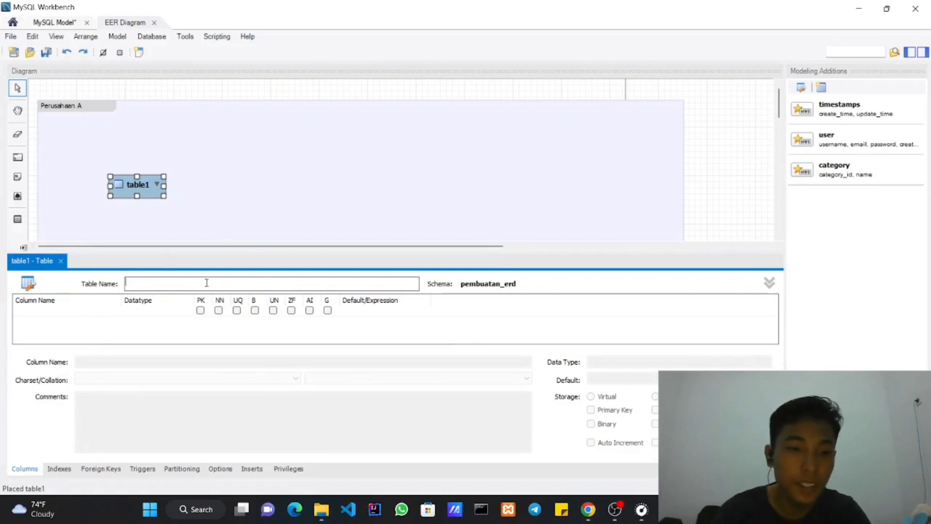
{"action": "type", "text": "tb_"}
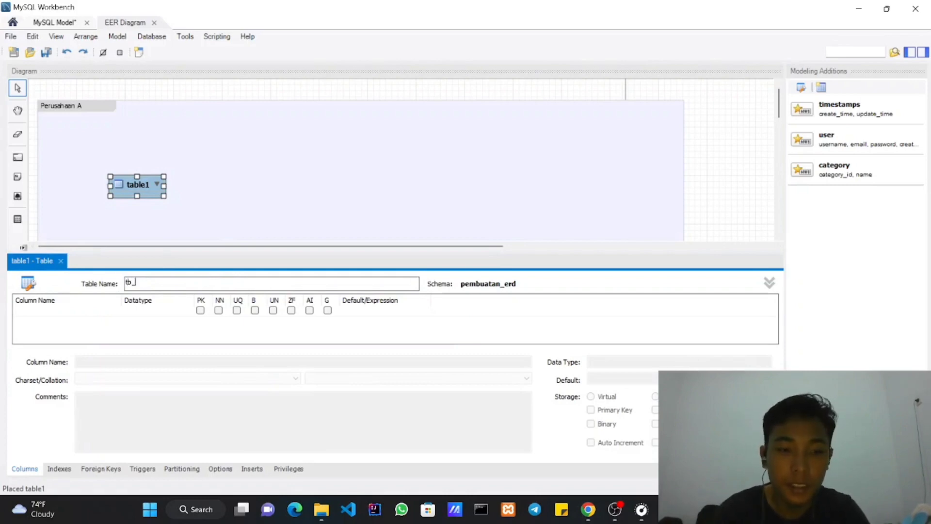
{"action": "type", "text": "pegawao"}
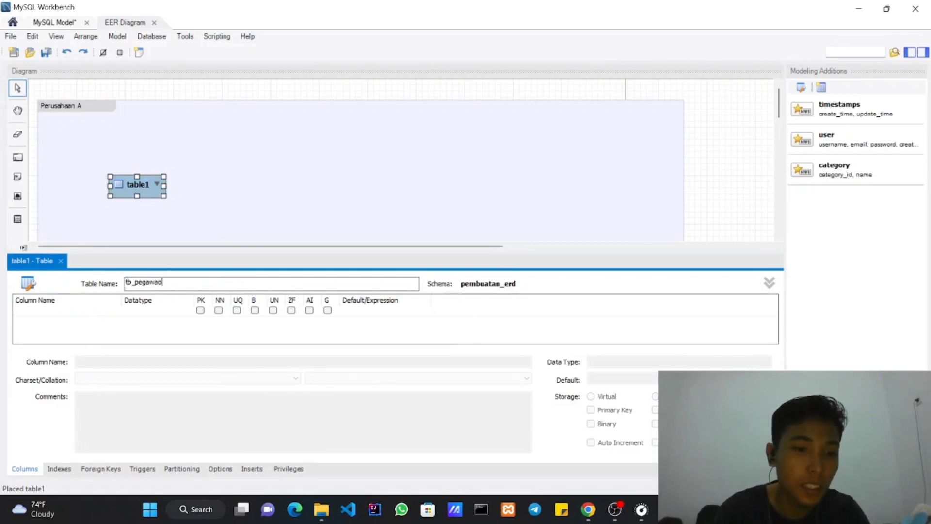
{"action": "key", "text": "BackSpace"}
{"action": "type", "text": "i"}
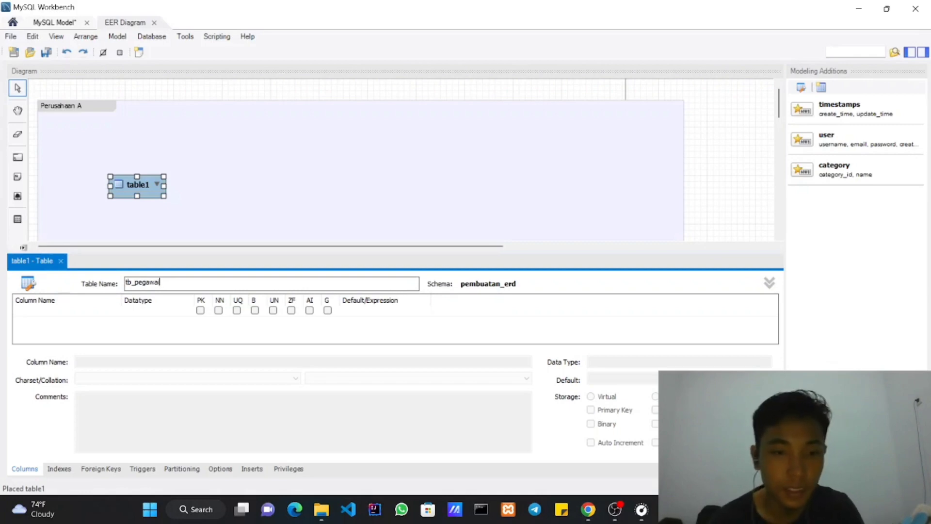
Check the Pegawai attributes in entitas + keterangan.png and name the first column of tb_pegawai no_ktp.
{"action": "left_click", "coordinate": [39, 314]}
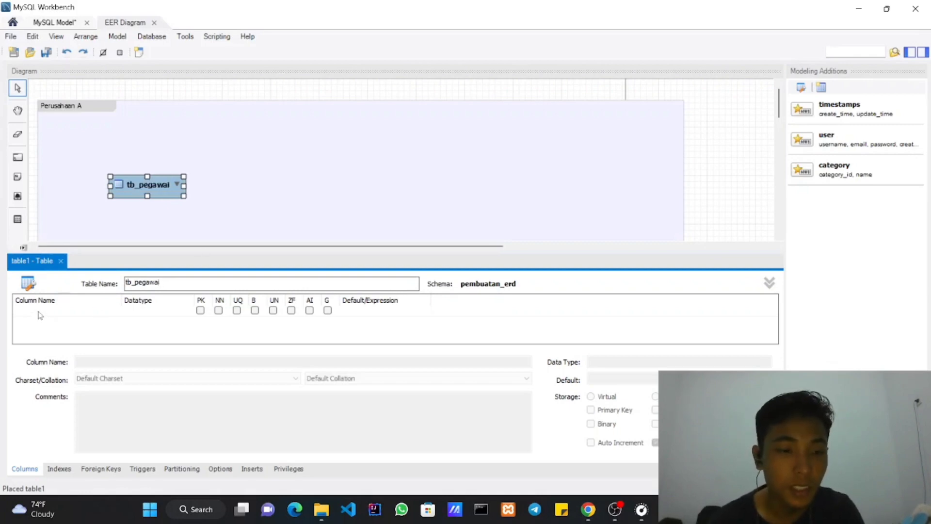
{"action": "left_click", "coordinate": [39, 311]}
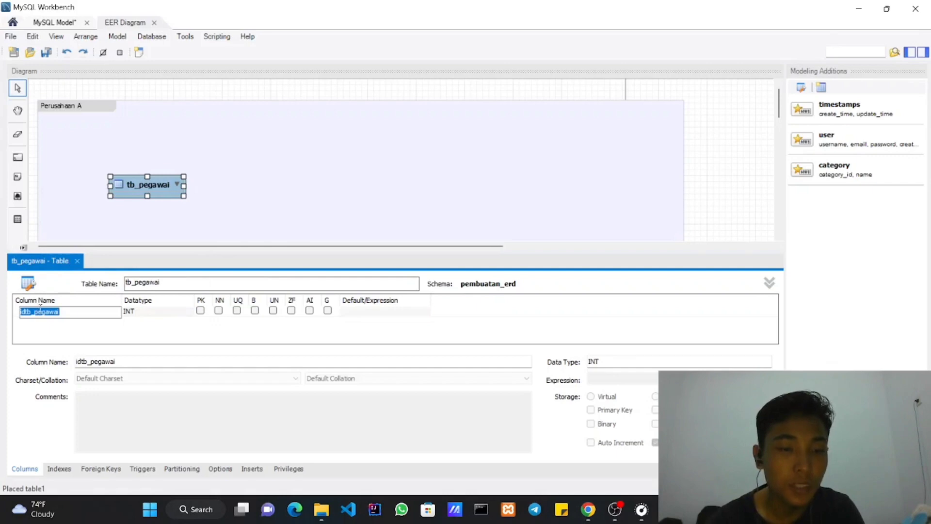
{"action": "key", "text": "alt+Tab"}
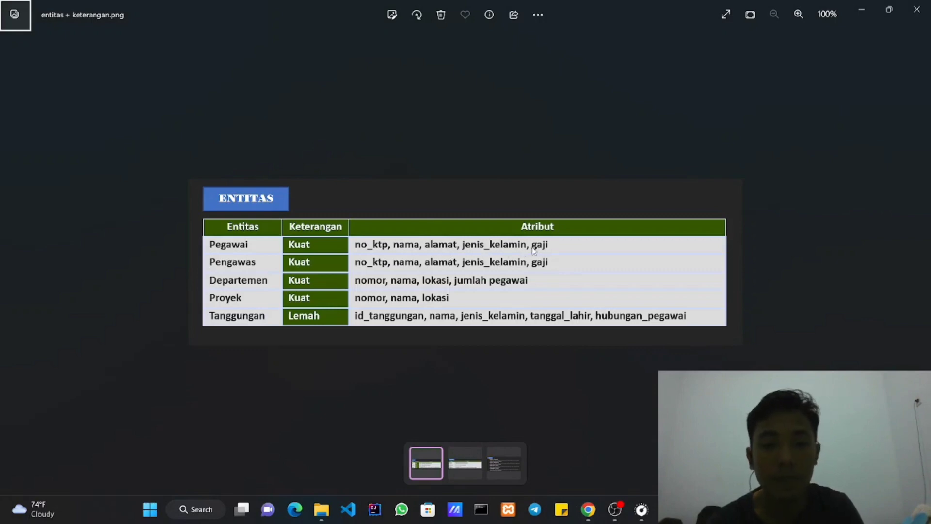
{"action": "key", "text": "alt+Tab"}
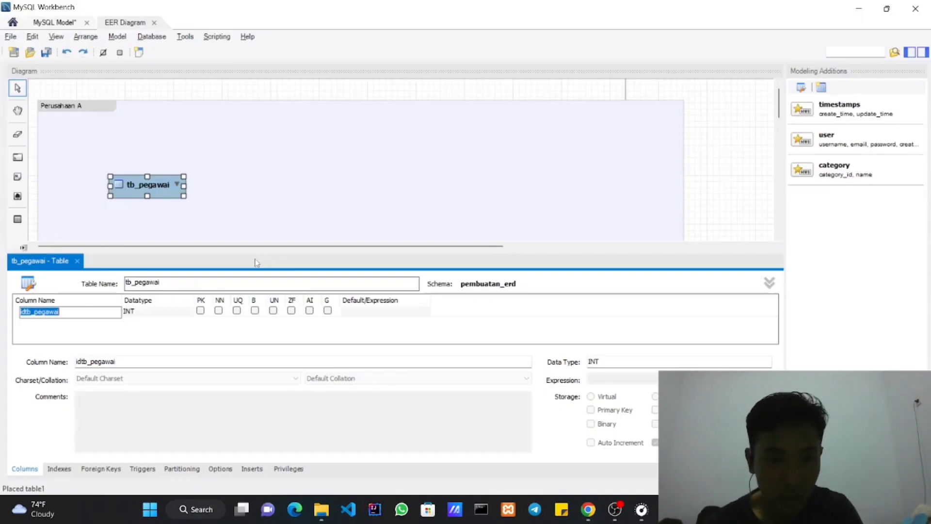
{"action": "type", "text": "n"}
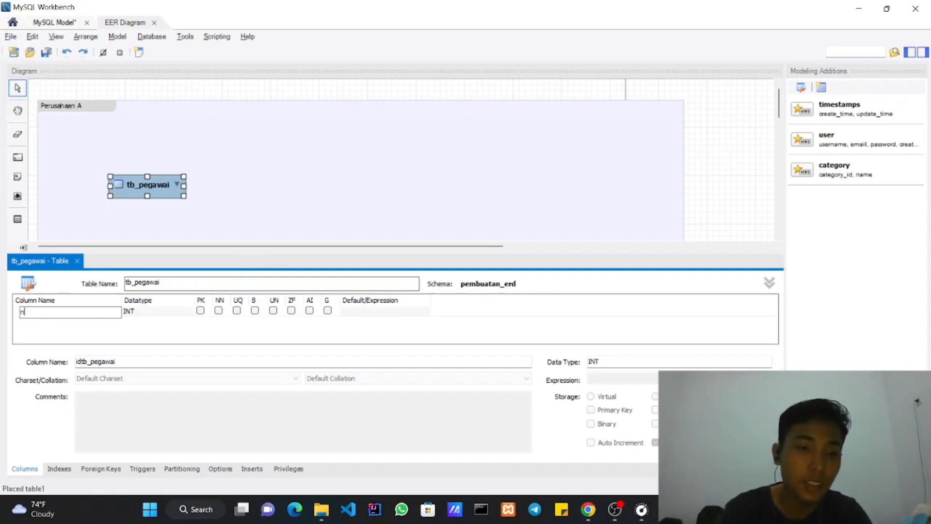
{"action": "type", "text": "o_ktp"}
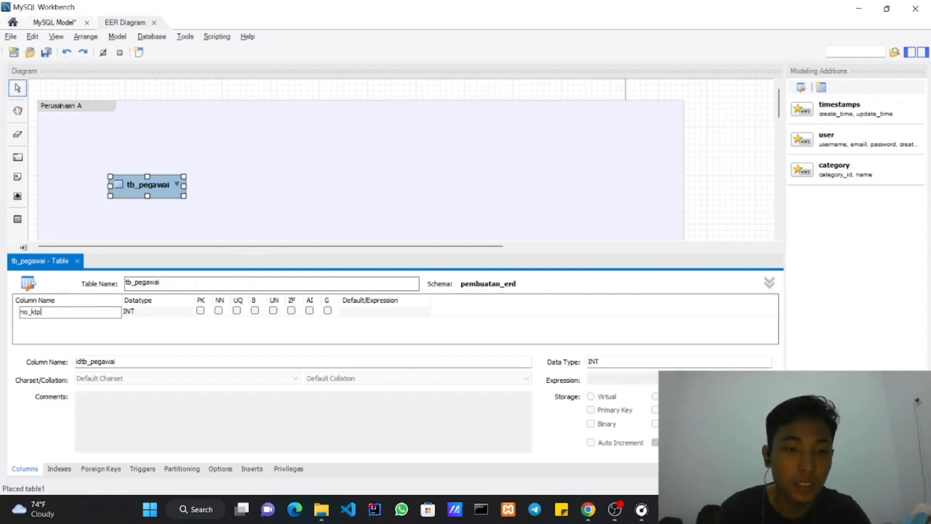
Add a second column named nama to tb_pegawai.
{"action": "left_click", "coordinate": [98, 330]}
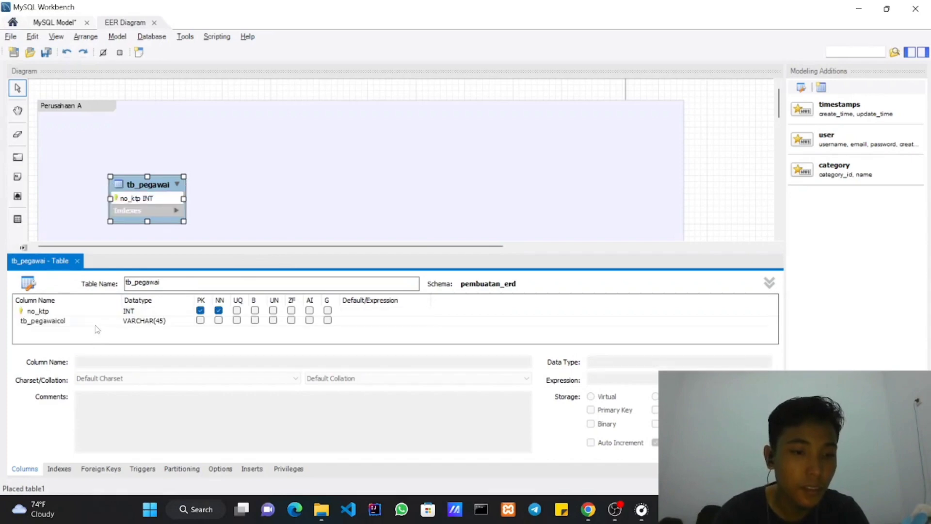
{"action": "left_click", "coordinate": [94, 322]}
{"action": "left_click", "coordinate": [94, 322]}
{"action": "type", "text": "b"}
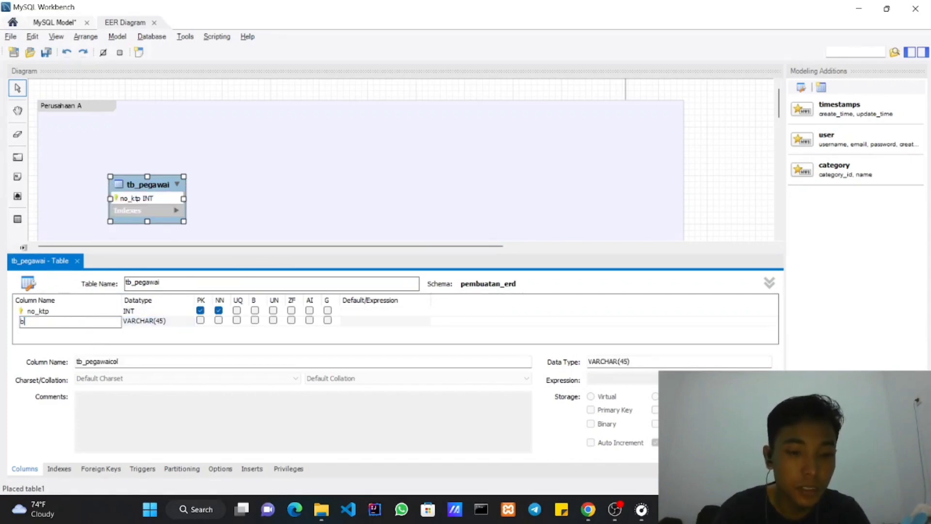
{"action": "key", "text": "BackSpace"}
{"action": "type", "text": "nama"}
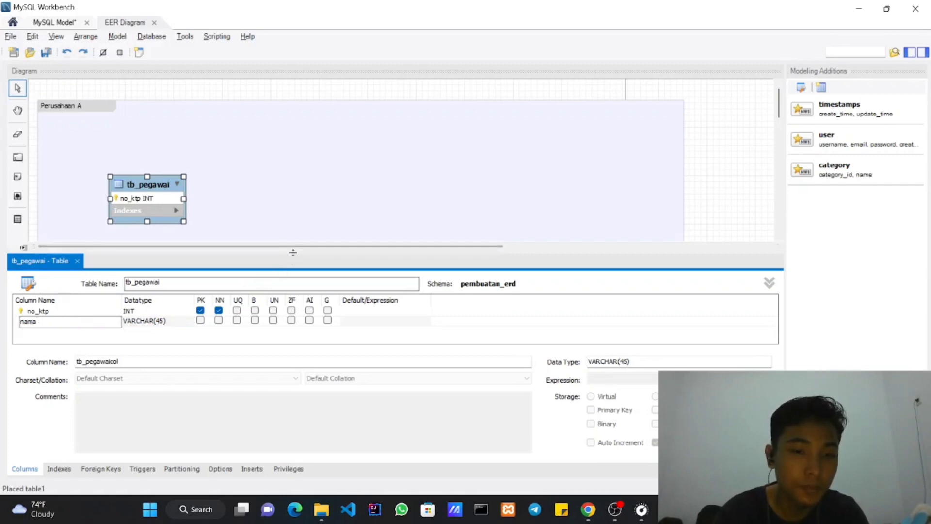
Enlarge the table editor and add a third column named alamat to tb_pegawai.
{"action": "left_click_drag", "start_coordinate": [294, 252], "coordinate": [299, 215]}
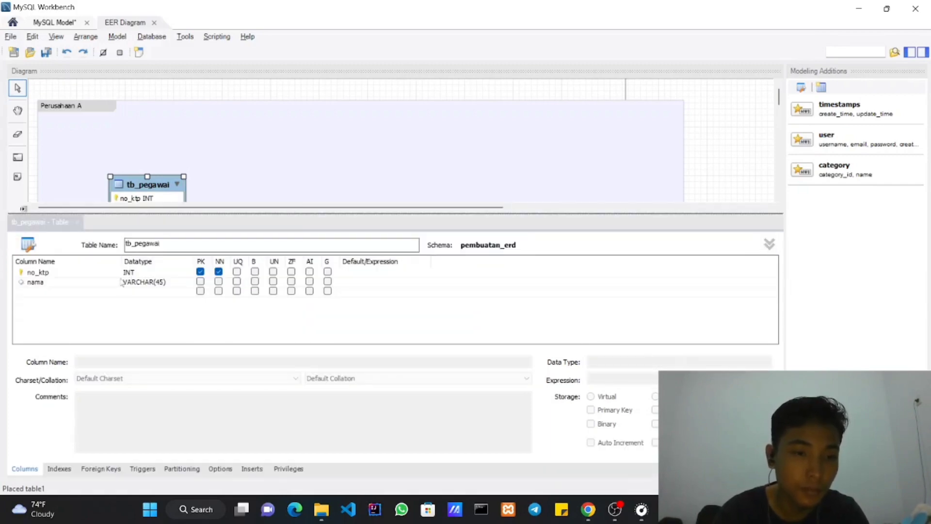
{"action": "left_click", "coordinate": [103, 293]}
{"action": "left_click", "coordinate": [104, 293]}
{"action": "type", "text": "alamat"}
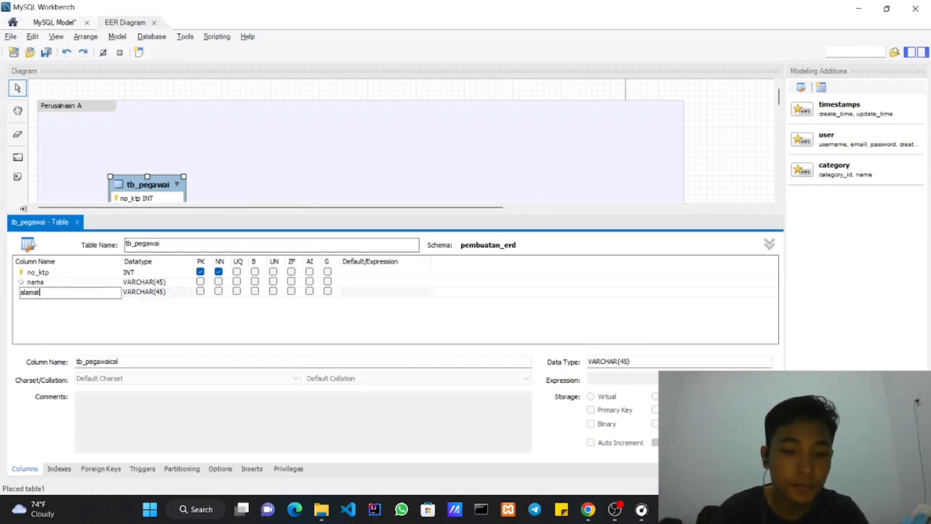
Consult the Pegawai attributes in entitas + keterangan.png again and add a column named jenis_kelamin to tb_pegawai.
{"action": "key", "text": "alt+Tab"}
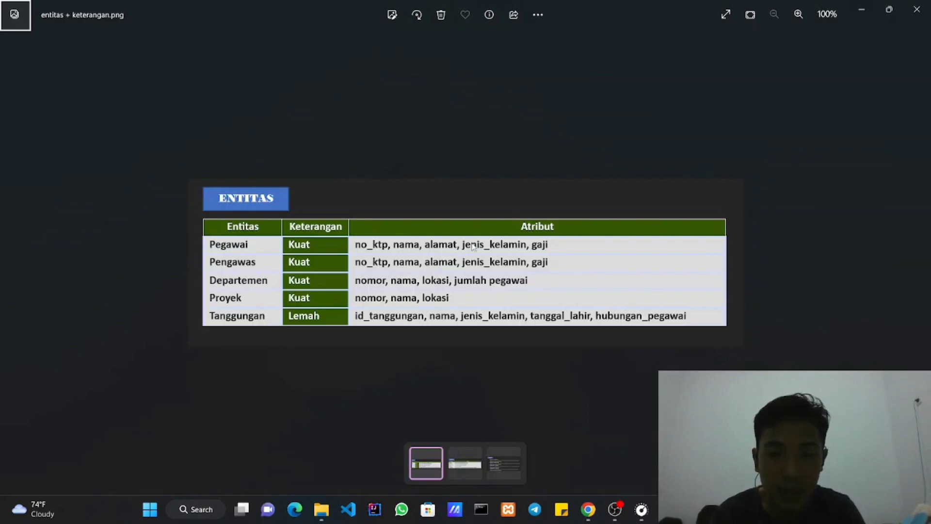
{"action": "key", "text": "alt+Tab"}
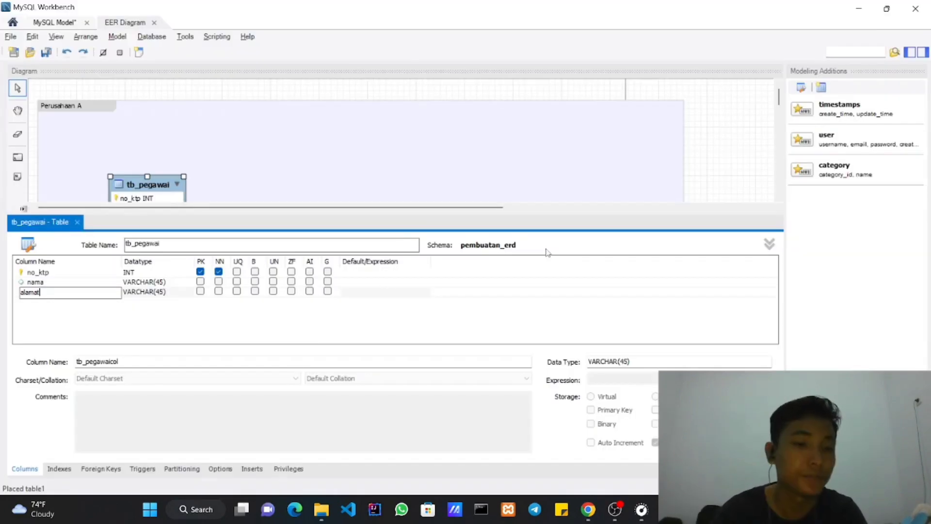
{"action": "left_click", "coordinate": [82, 302]}
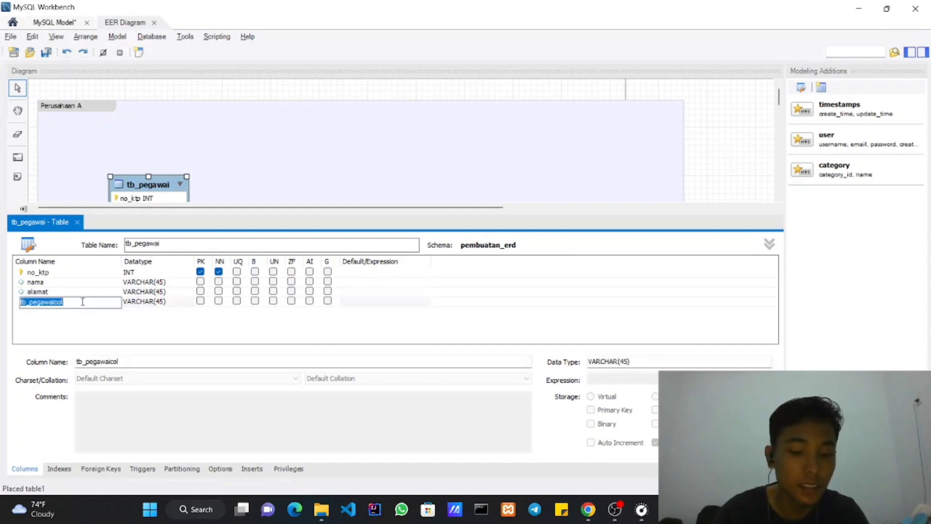
{"action": "type", "text": "jenis_"}
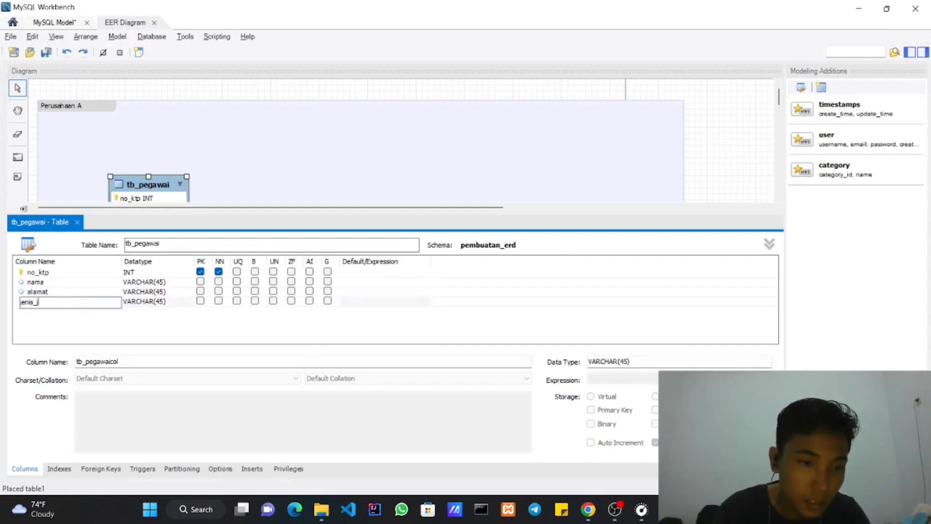
{"action": "type", "text": "kelamin"}
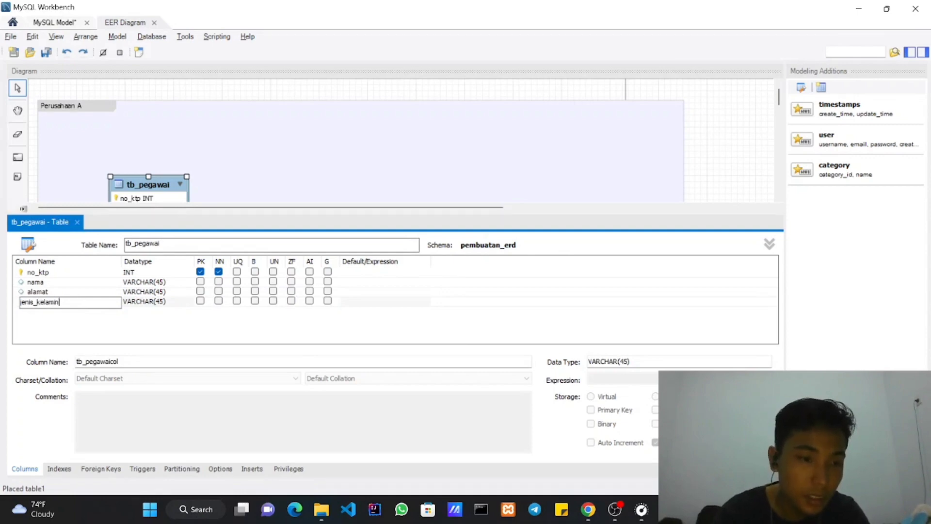
Add a column named gaji to tb_pegawai and compare the columns with the Pegawai attributes in entitas + keterangan.png.
{"action": "double_click", "coordinate": [50, 314]}
{"action": "type", "text": "ga"}
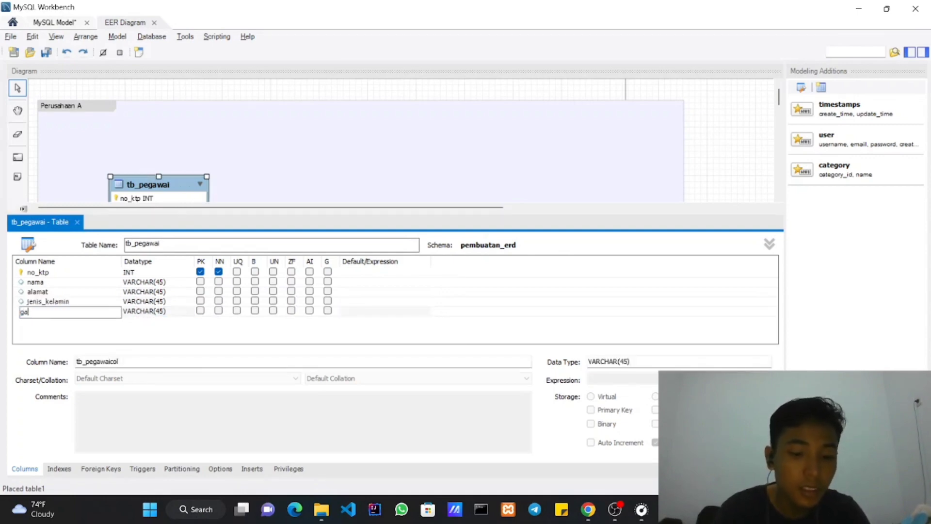
{"action": "type", "text": "ji"}
{"action": "key", "text": "alt+Tab"}
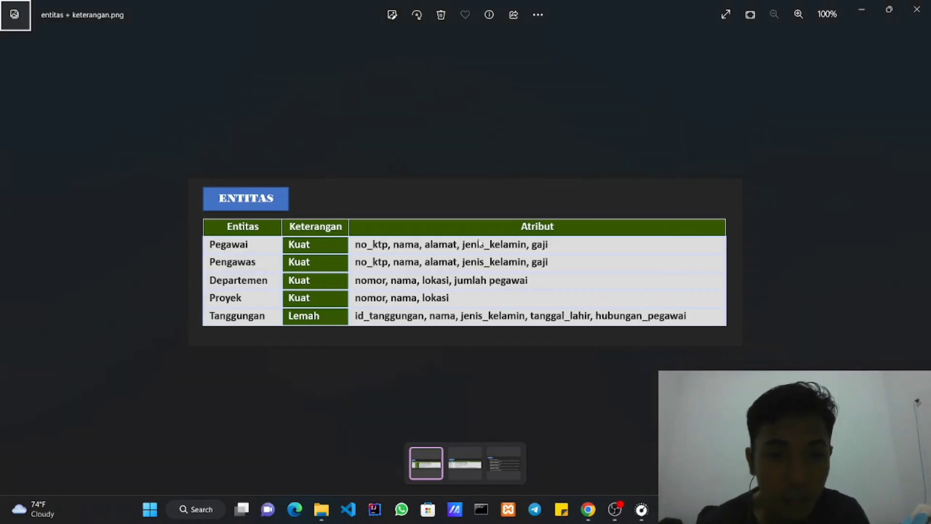
{"action": "key", "text": "alt+Tab"}
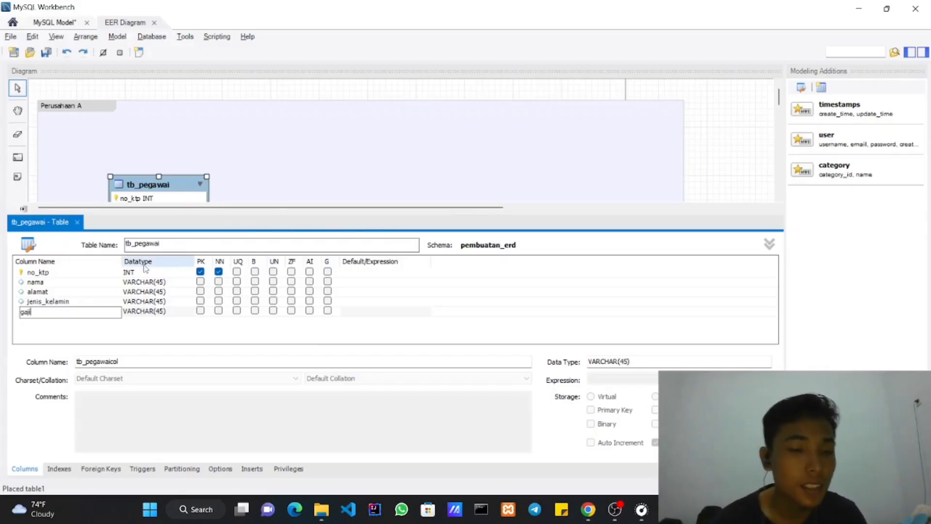
{"action": "left_click", "coordinate": [117, 322]}
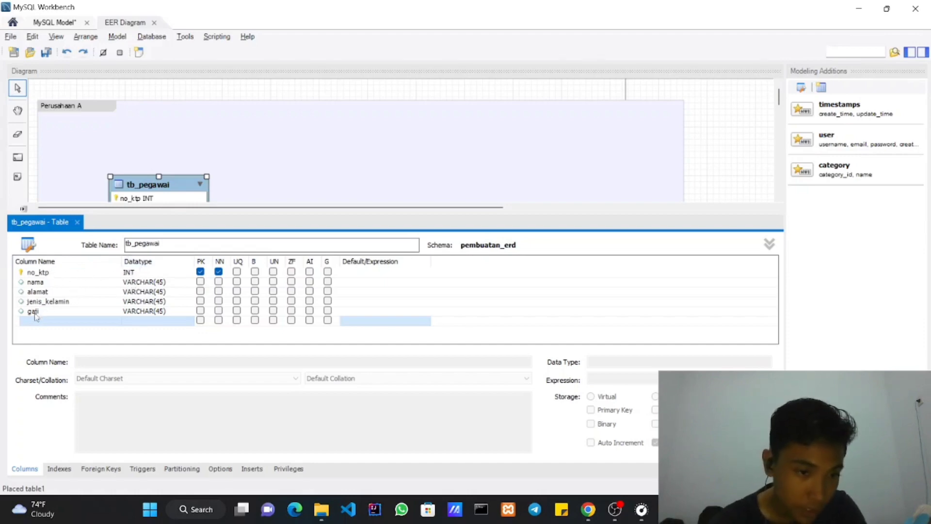
Set the datatype of the jenis_kelamin column in tb_pegawai to VARCHAR(16).
{"action": "left_click", "coordinate": [163, 304]}
{"action": "left_click", "coordinate": [163, 301]}
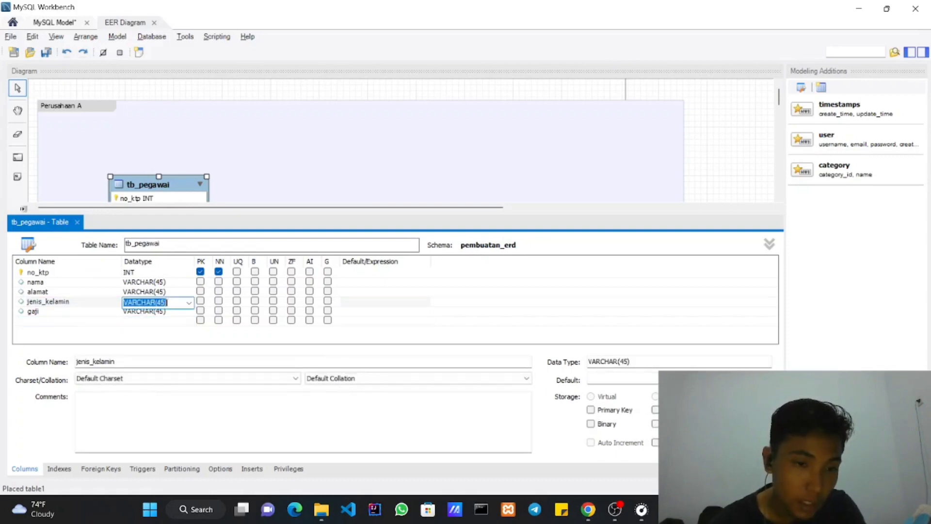
{"action": "key", "text": "End"}
{"action": "key", "text": "BackSpace"}
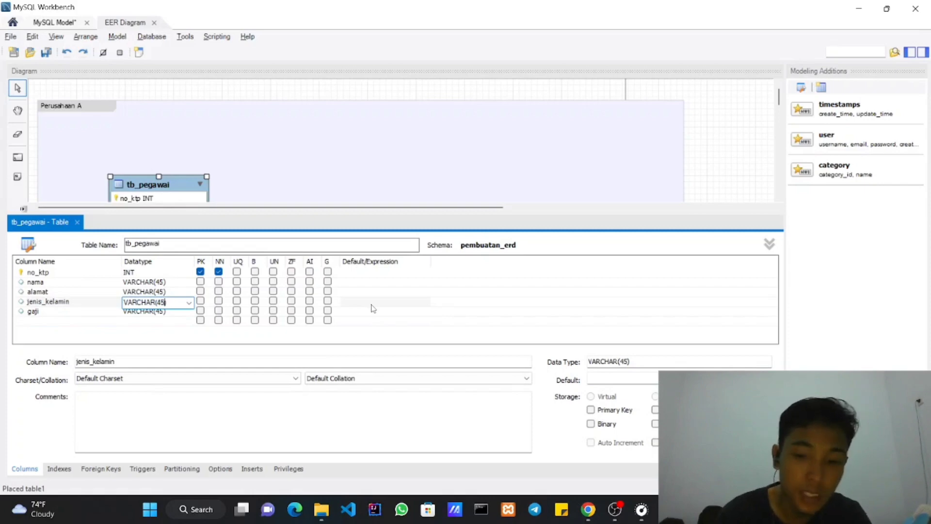
{"action": "key", "text": "BackSpace"}
{"action": "key", "text": "BackSpace"}
{"action": "key", "text": "BackSpace"}
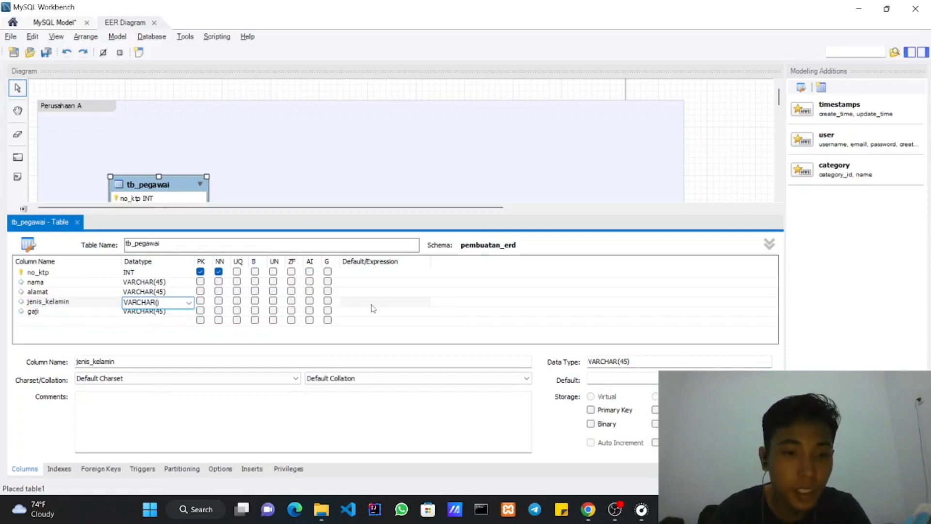
{"action": "type", "text": "16"}
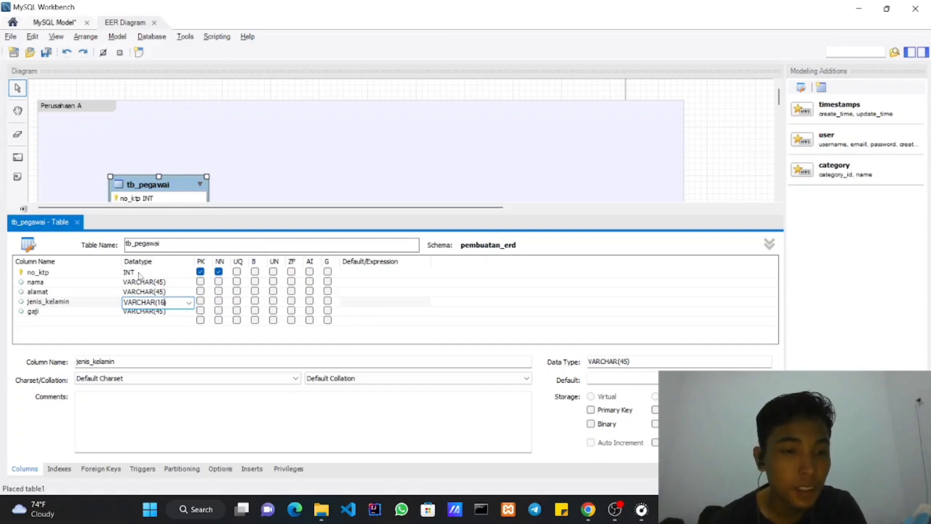
Try to set the datatype of the gaji column in tb_pegawai to INT.
{"action": "left_click", "coordinate": [142, 315]}
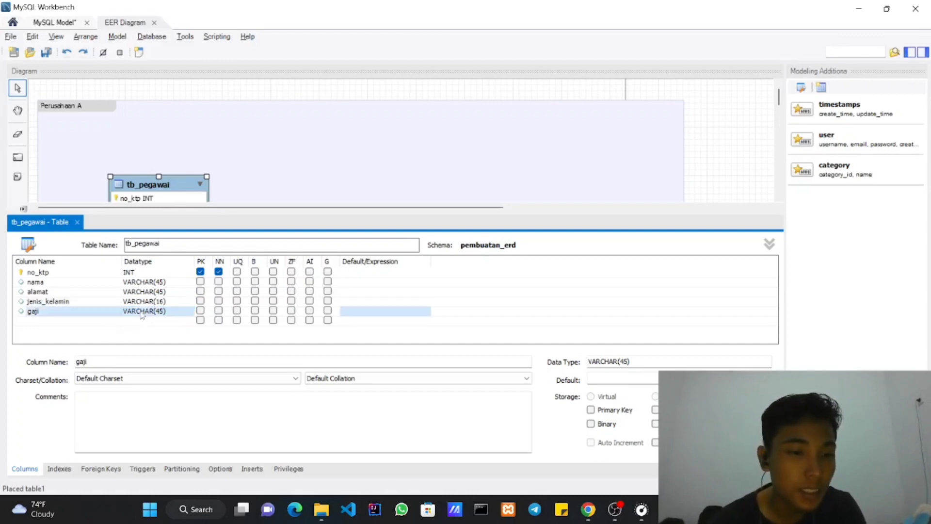
{"action": "left_click", "coordinate": [142, 312]}
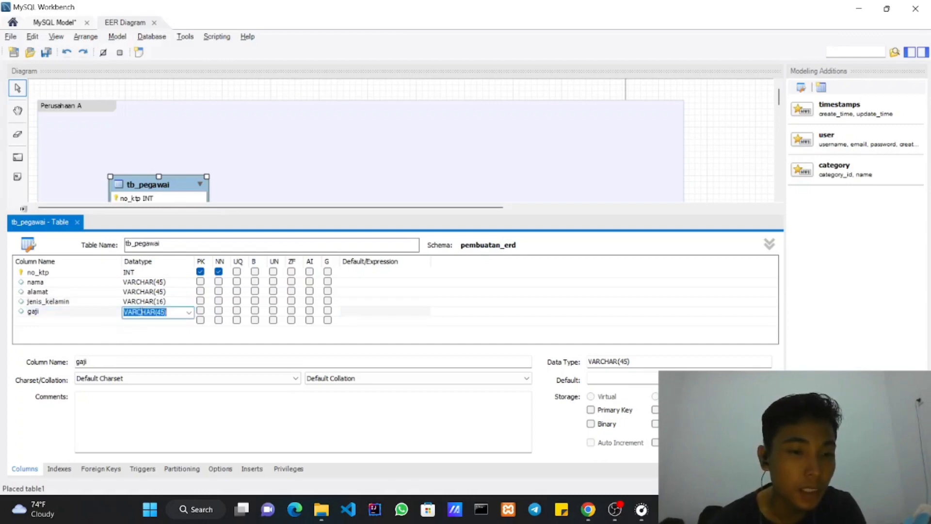
{"action": "left_click", "coordinate": [189, 312]}
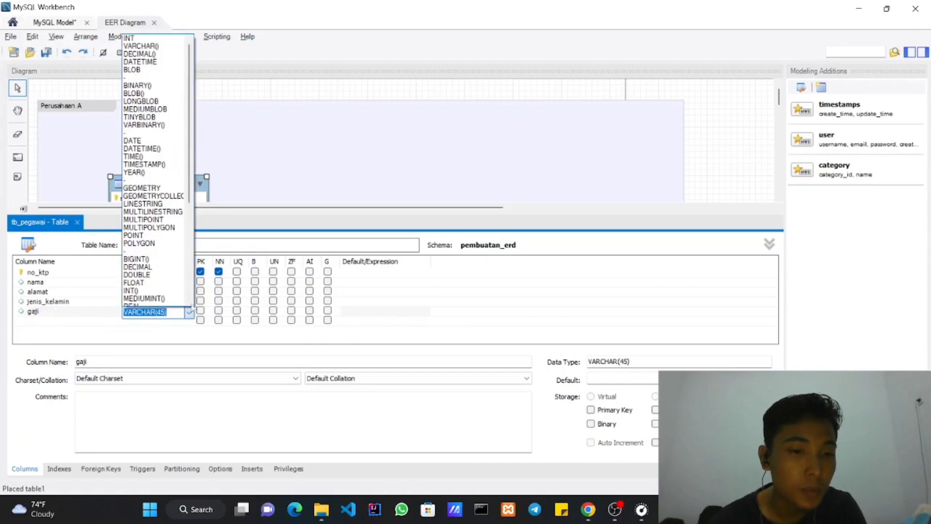
{"action": "left_click", "coordinate": [139, 38]}
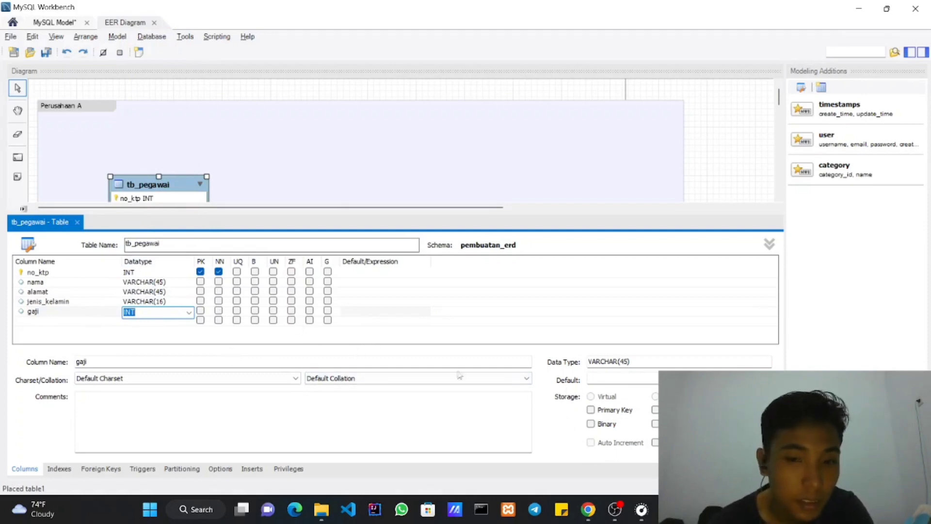
{"action": "left_click", "coordinate": [620, 362]}
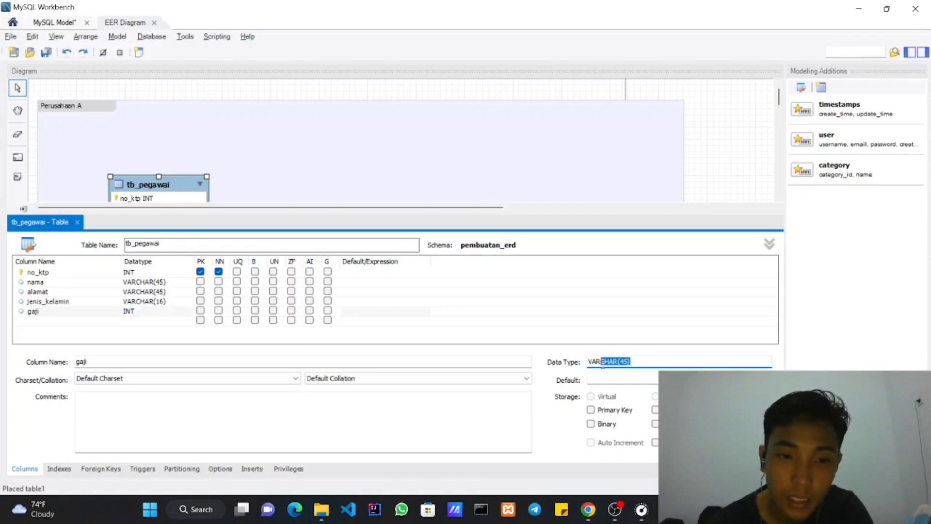
{"action": "left_click", "coordinate": [620, 361]}
{"action": "left_click", "coordinate": [606, 362]}
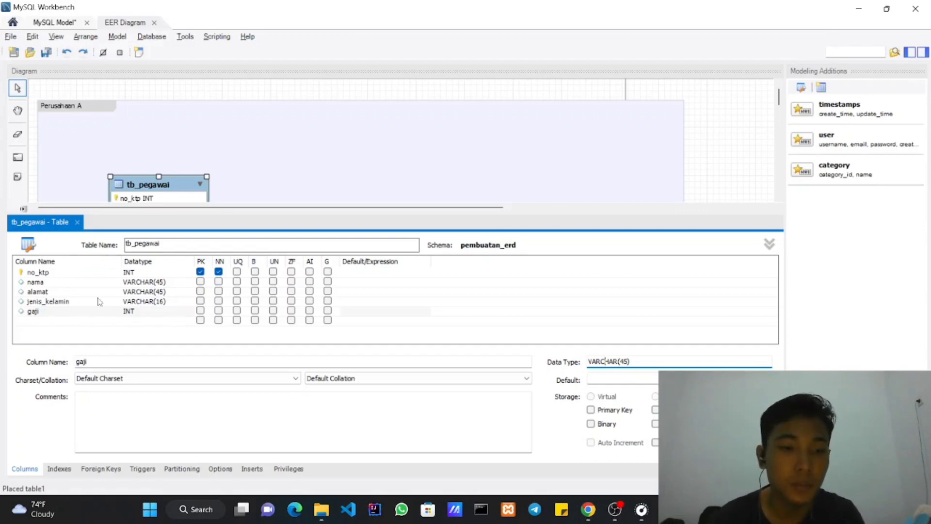
Close the tb_pegawai table editor and consult the entity list in entitas + keterangan.png for the next entity.
{"action": "left_click", "coordinate": [77, 223]}
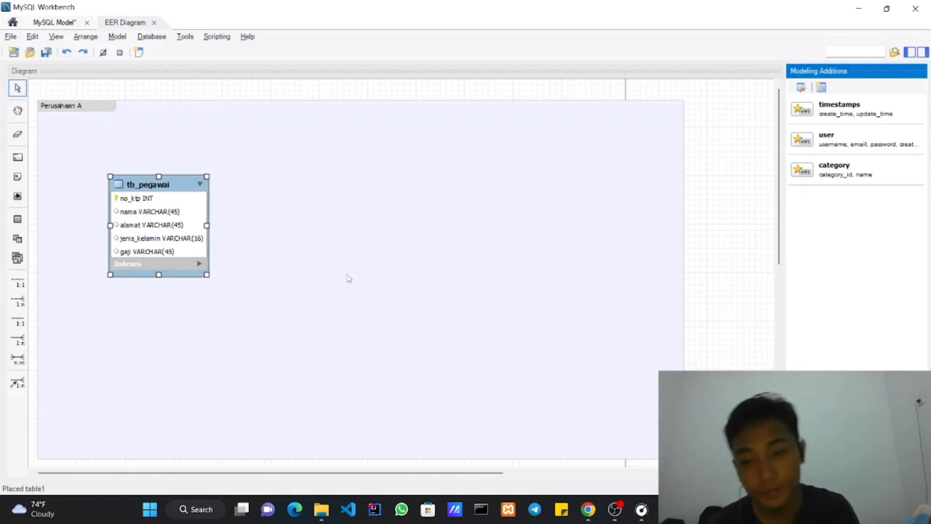
{"action": "key", "text": "alt+Tab"}
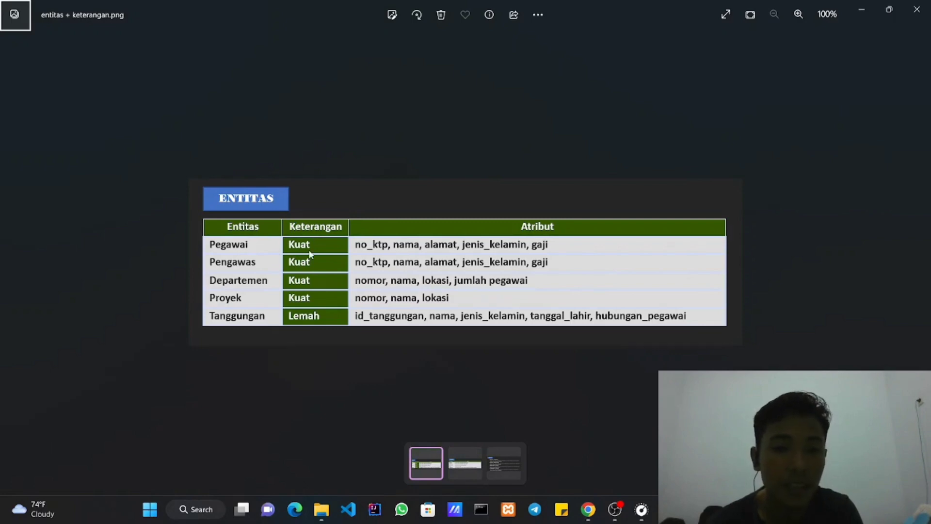
{"action": "key", "text": "alt+Tab"}
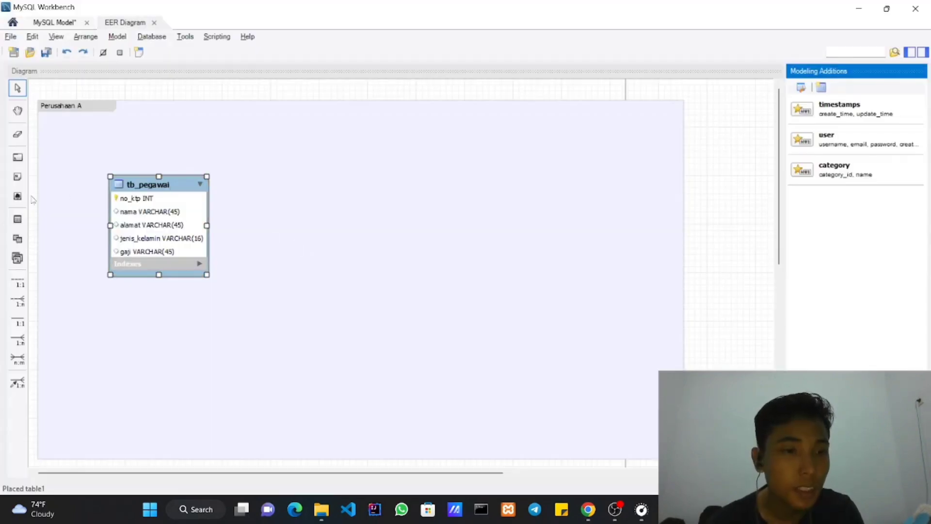
Place a new table to the right of tb_pegawai in layer Perusahaan A and name it tb_pengawas.
{"action": "left_click", "coordinate": [17, 221]}
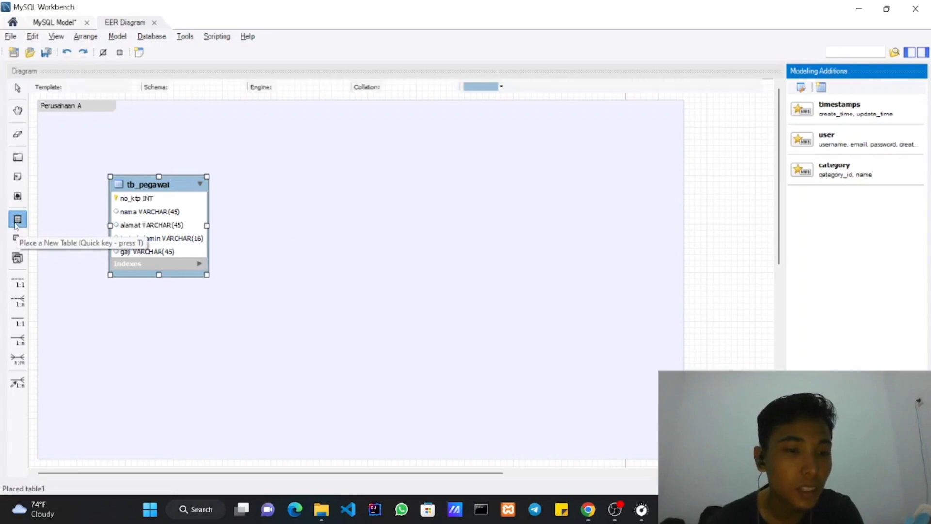
{"action": "left_click", "coordinate": [304, 196]}
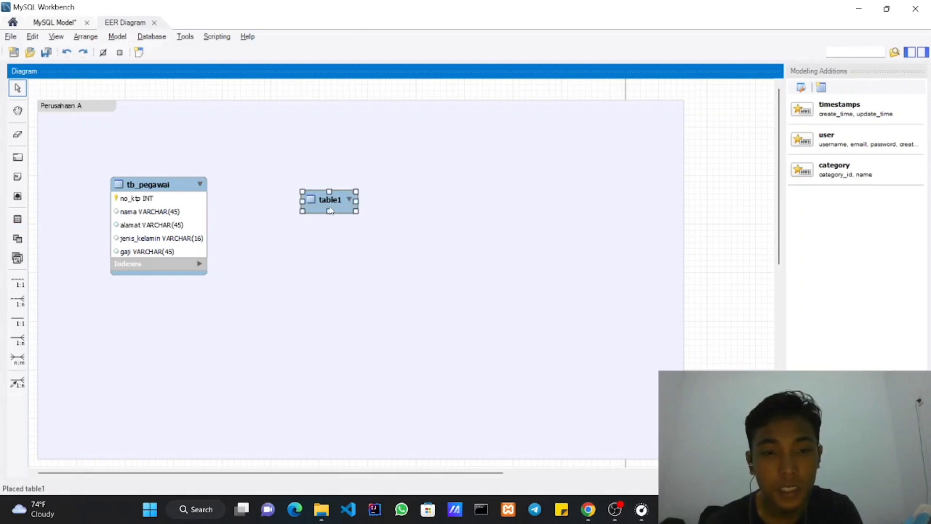
{"action": "double_click", "coordinate": [333, 208]}
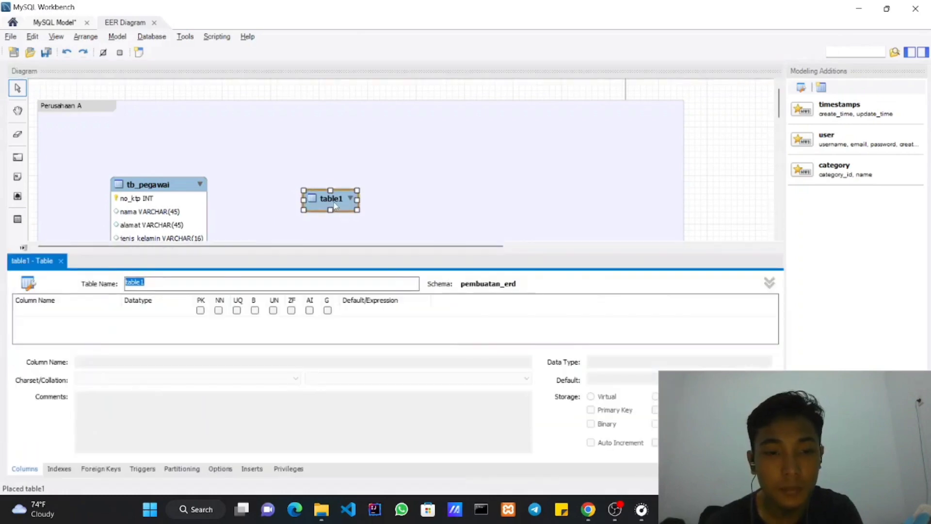
{"action": "type", "text": "tb"}
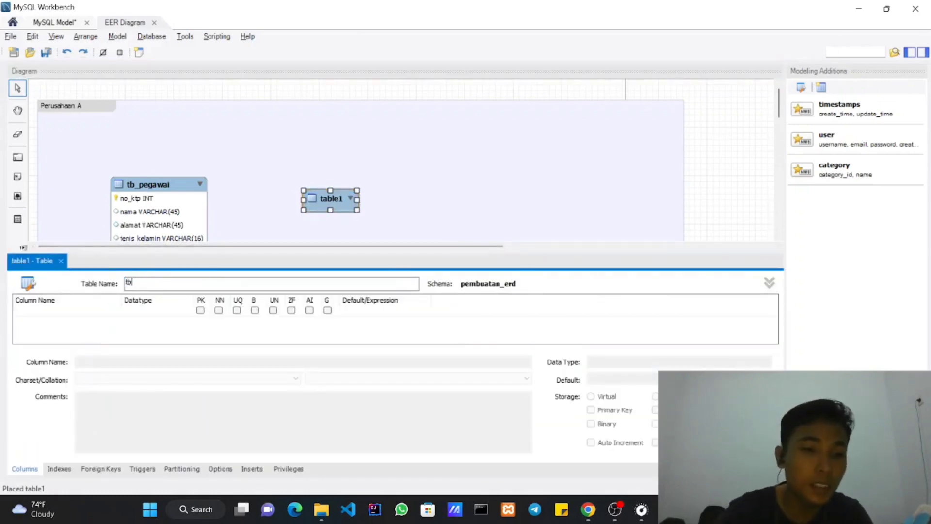
{"action": "type", "text": "_pengawas"}
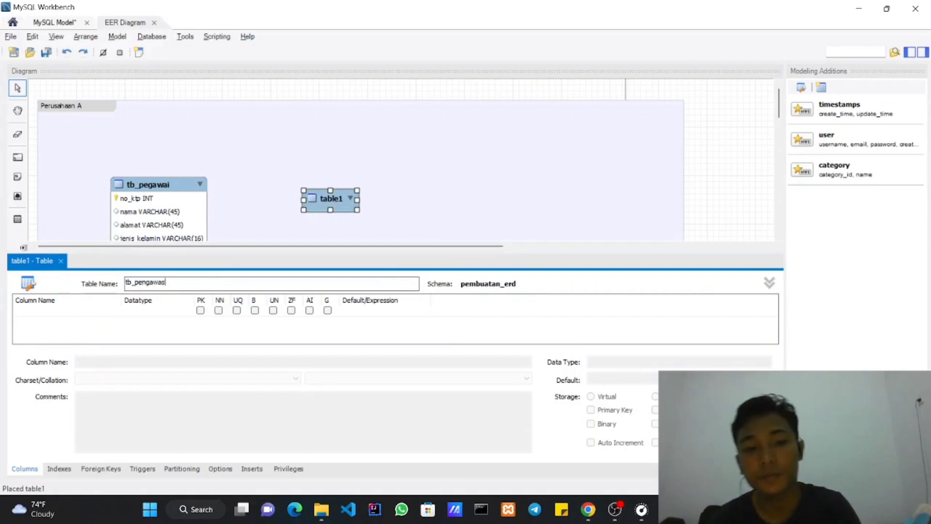
Add a first primary key column to tb_pengawas and move tb_pegawai up near the top of layer Perusahaan A.
{"action": "double_click", "coordinate": [54, 312]}
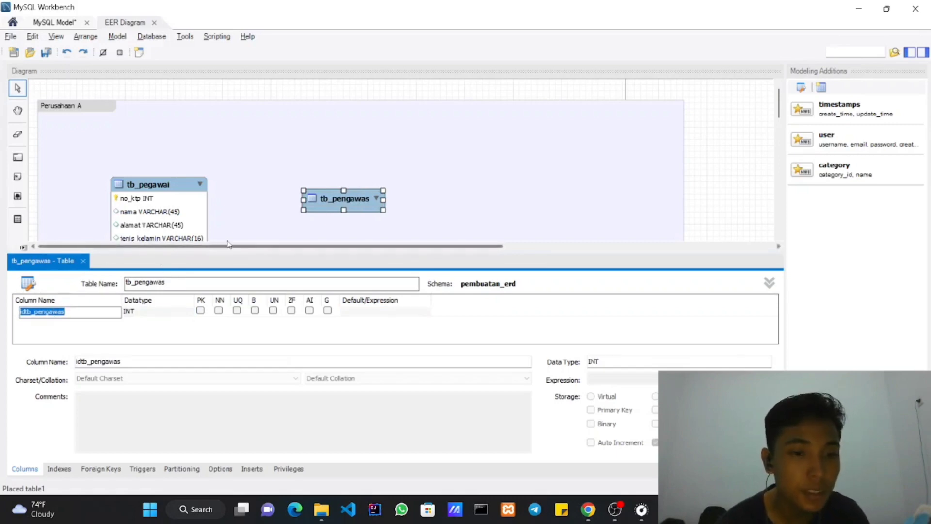
{"action": "left_click_drag", "start_coordinate": [179, 189], "coordinate": [183, 134]}
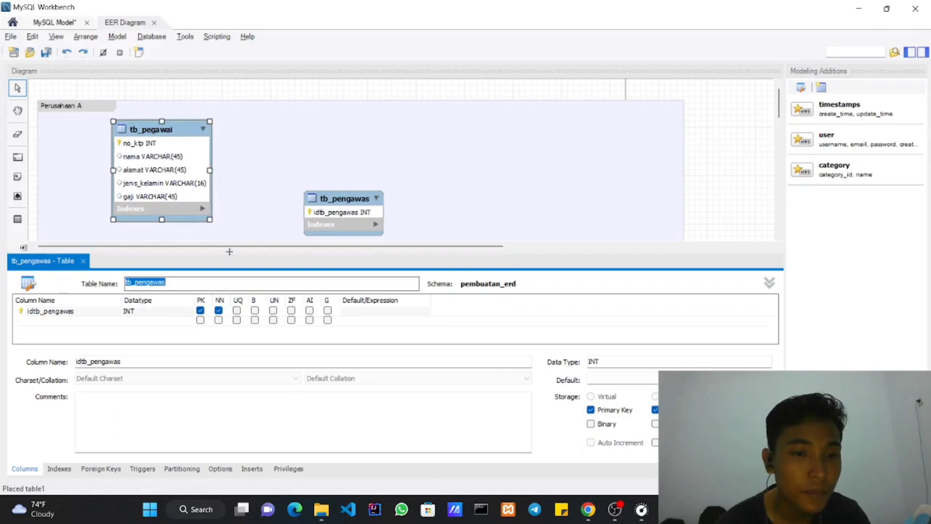
{"action": "left_click_drag", "start_coordinate": [230, 252], "coordinate": [236, 228]}
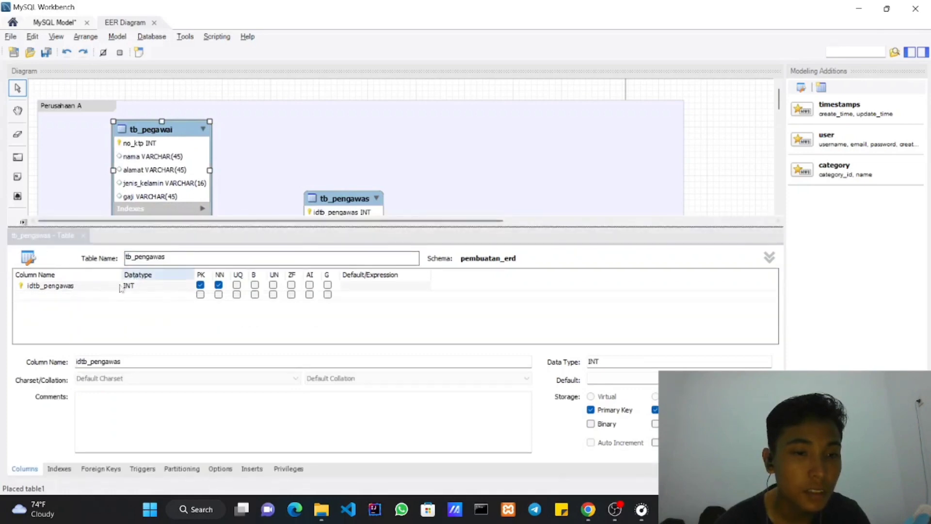
Rename the first column of tb_pengawas as no_ktp and check the Pengawas attributes in entitas + keterangan.png.
{"action": "double_click", "coordinate": [71, 286]}
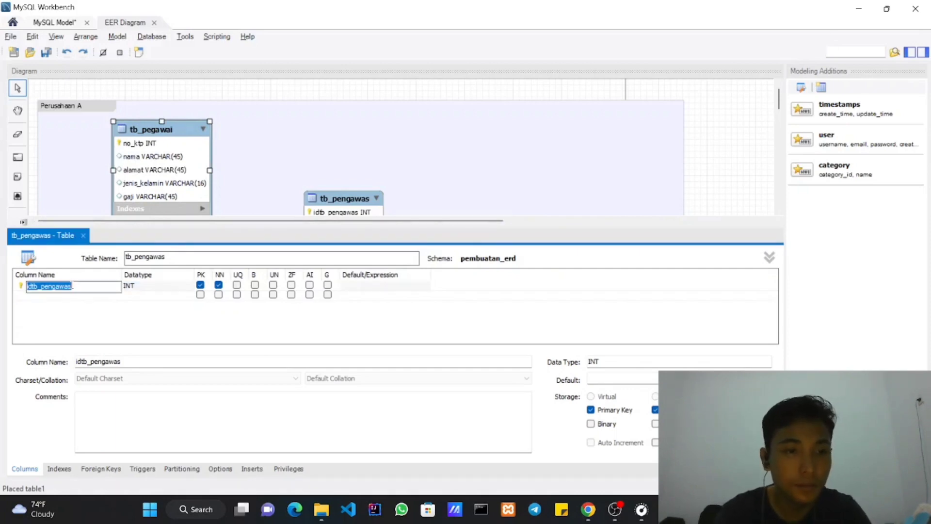
{"action": "type", "text": "no_ktp"}
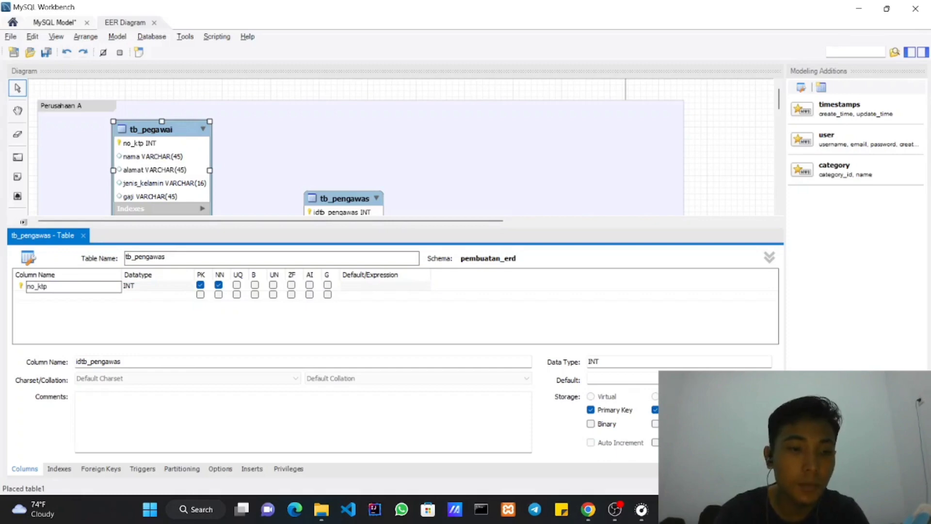
{"action": "key", "text": "alt+Tab"}
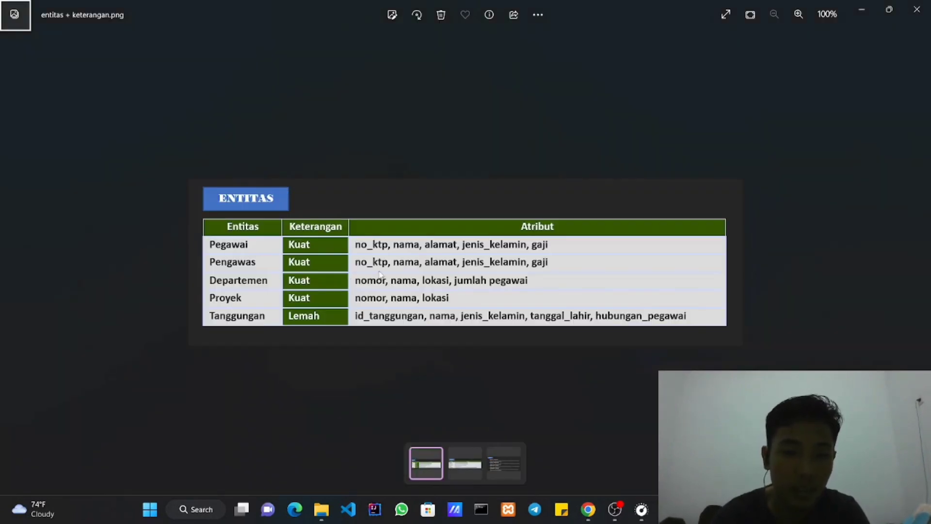
{"action": "key", "text": "alt+Tab"}
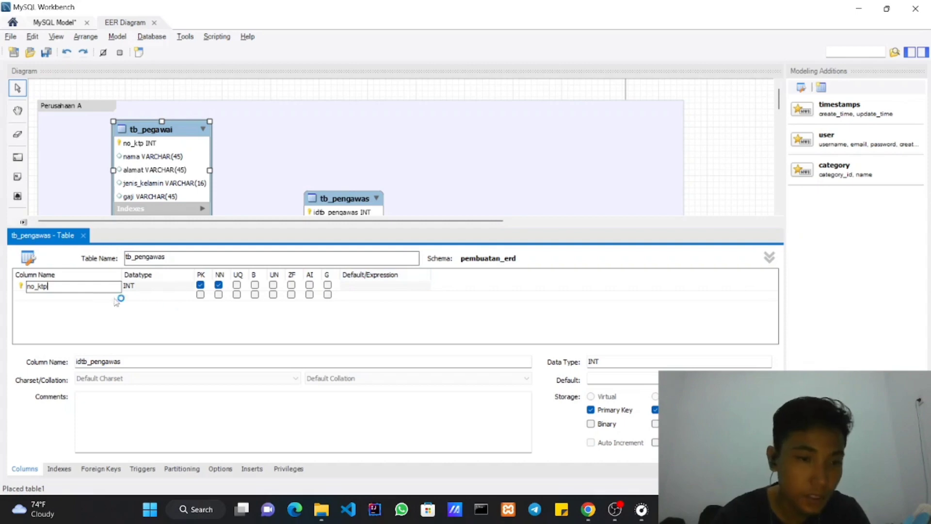
Add columns named nama and alamat to tb_pengawas below no_ktp.
{"action": "left_click", "coordinate": [75, 305]}
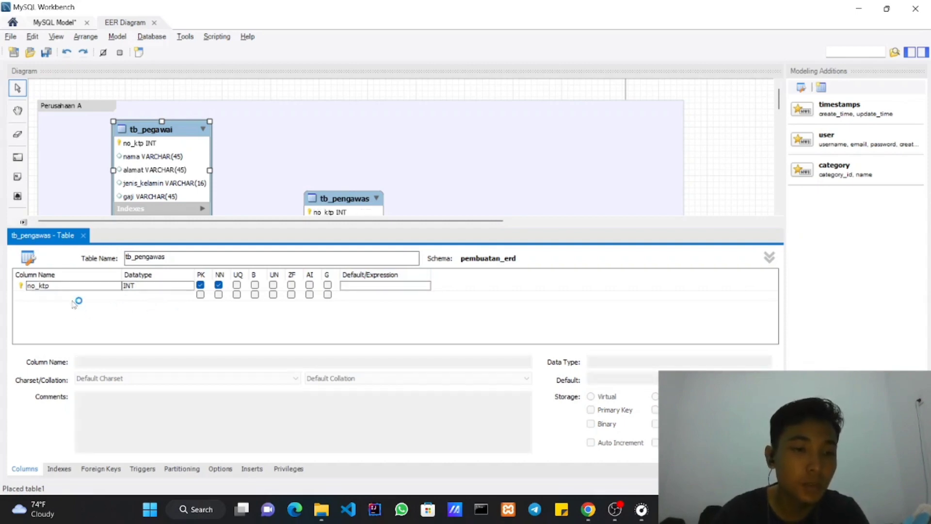
{"action": "left_click", "coordinate": [70, 295]}
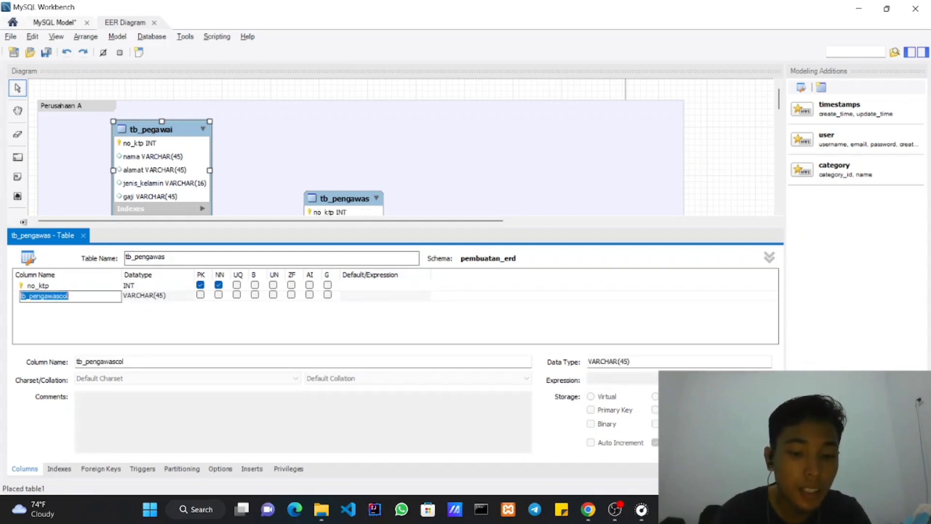
{"action": "type", "text": "nama"}
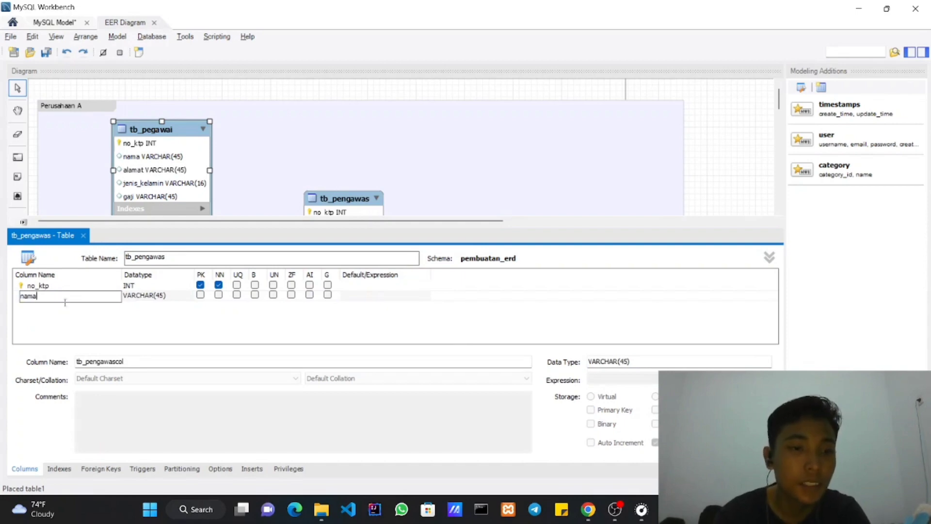
{"action": "left_click", "coordinate": [62, 306]}
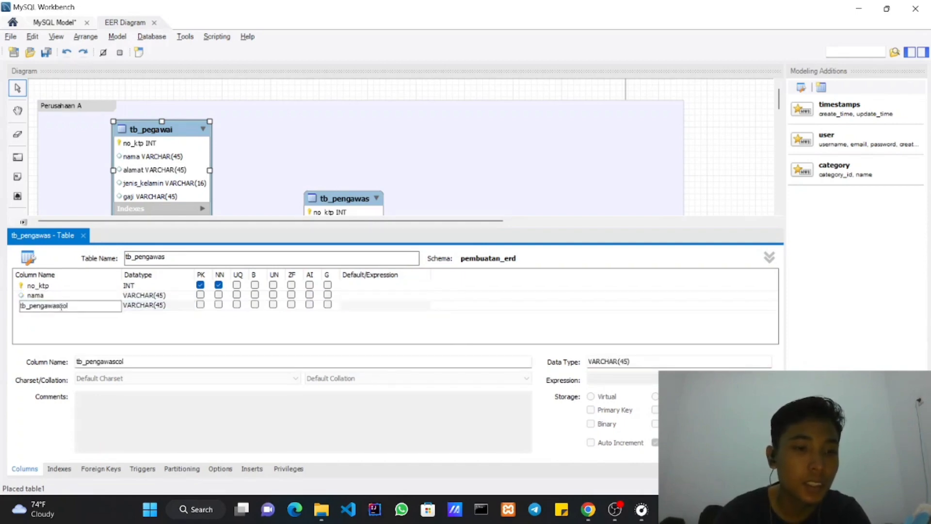
{"action": "left_click", "coordinate": [80, 307]}
{"action": "left_click", "coordinate": [80, 306]}
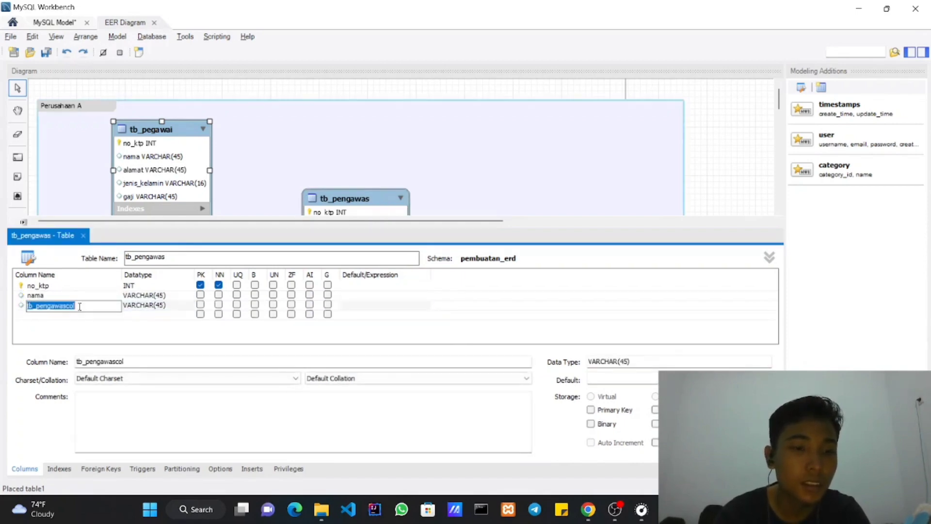
{"action": "type", "text": "alamat"}
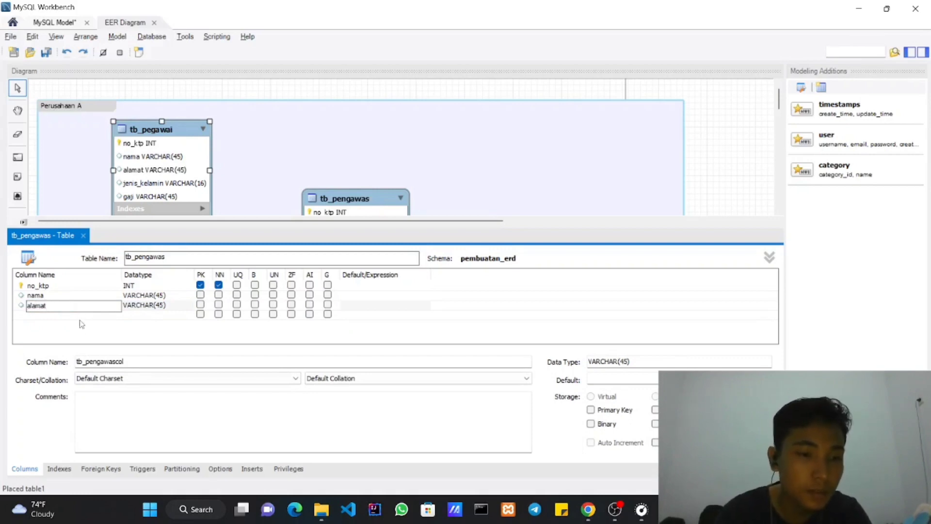
Add columns named jenis_kelamin and gaji to tb_pengawas below alamat.
{"action": "left_click", "coordinate": [77, 316]}
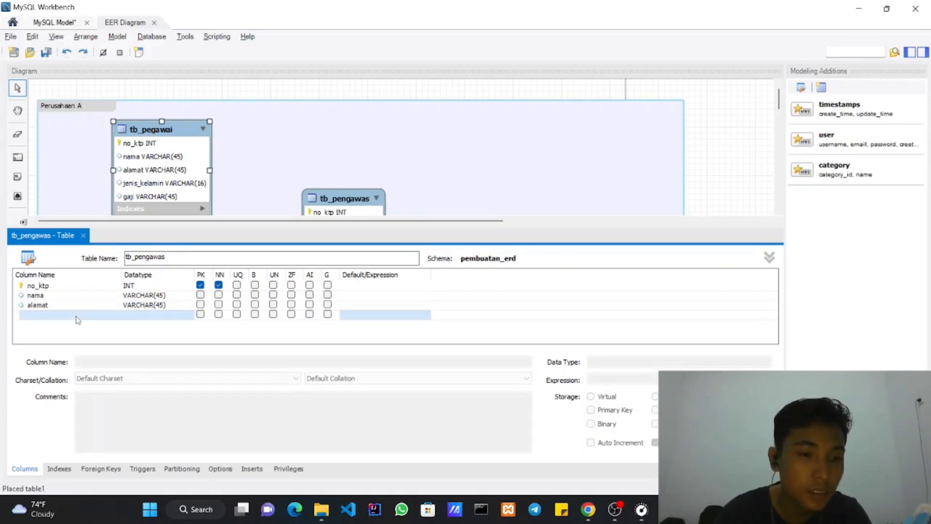
{"action": "type", "text": "jensi"}
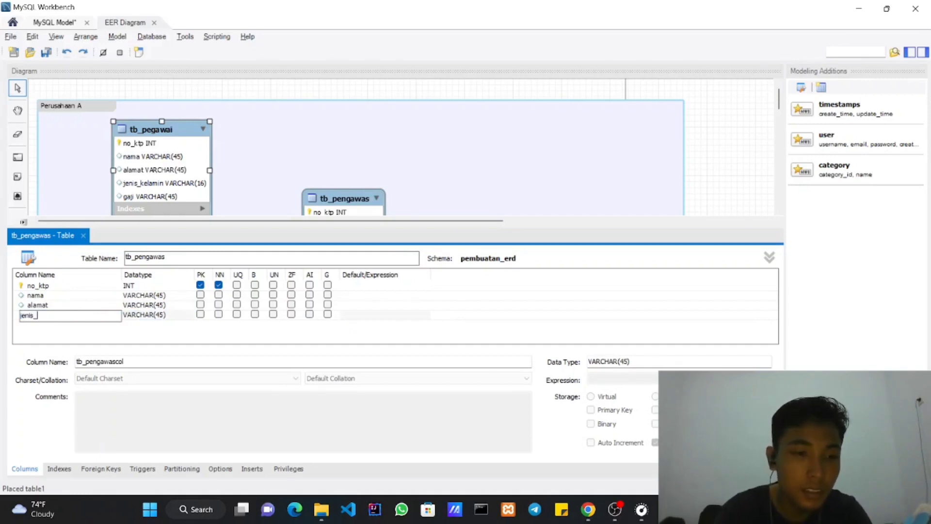
{"action": "type", "text": "_kelamin"}
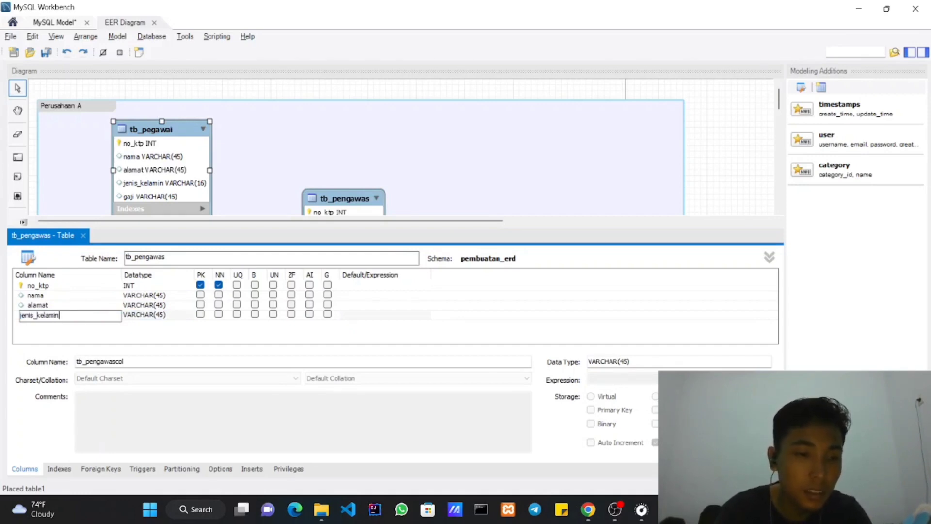
{"action": "left_click", "coordinate": [60, 325]}
{"action": "type", "text": "gaji"}
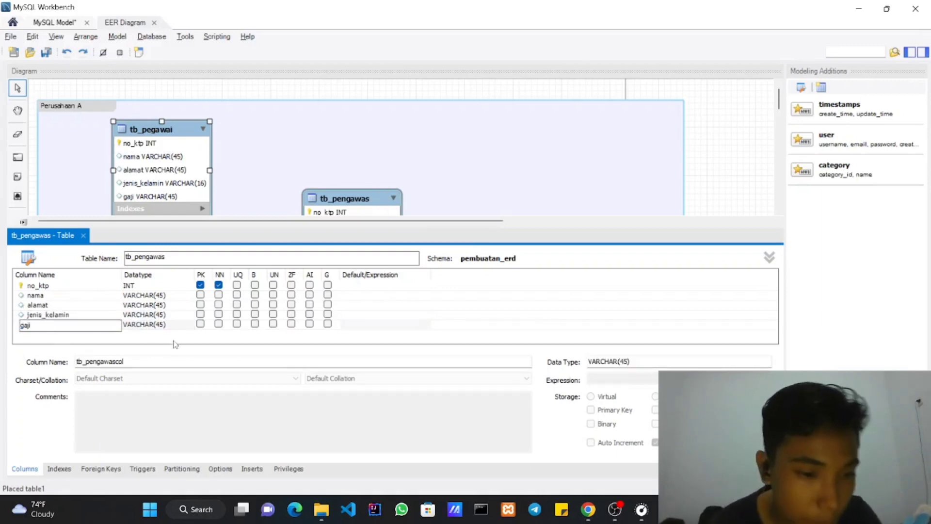
Finish the gaji column of tb_pengawas and set its data type to INT.
{"action": "key", "text": "Return"}
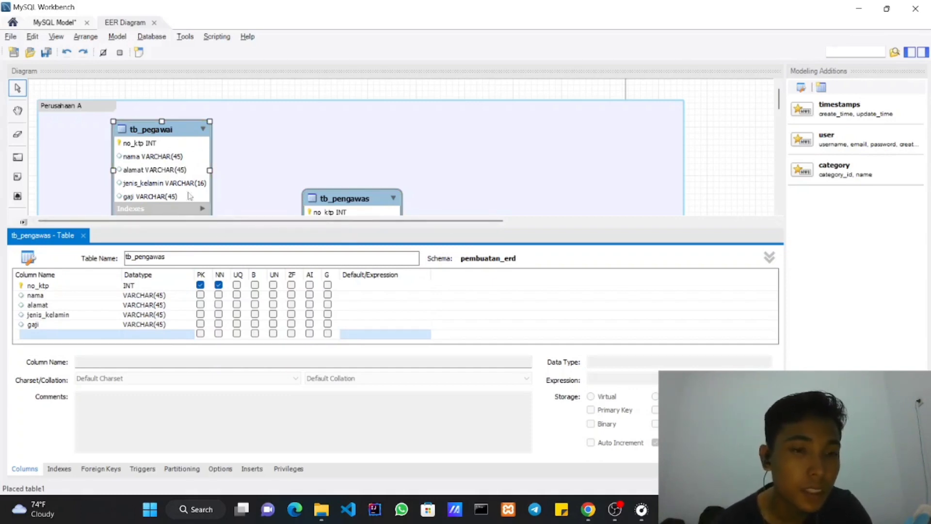
{"action": "double_click", "coordinate": [159, 325]}
{"action": "left_click", "coordinate": [188, 326]}
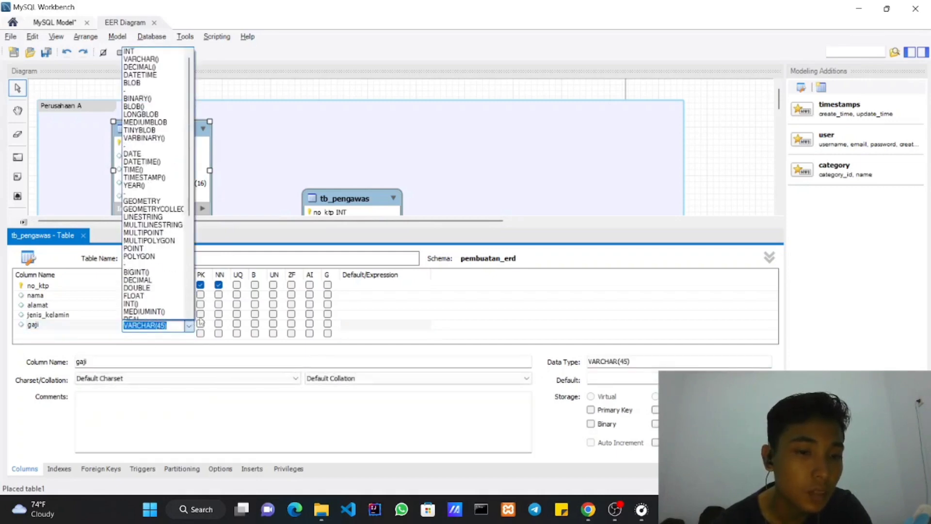
{"action": "left_click", "coordinate": [144, 52]}
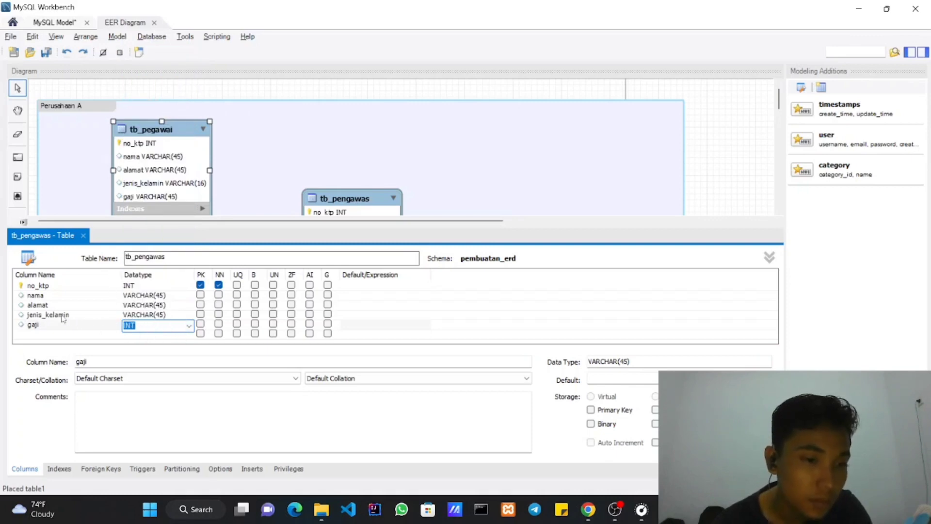
Set the data type of the jenis_kelamin column in tb_pengawas to VARCHAR(16).
{"action": "left_click", "coordinate": [159, 316]}
{"action": "left_click", "coordinate": [159, 316]}
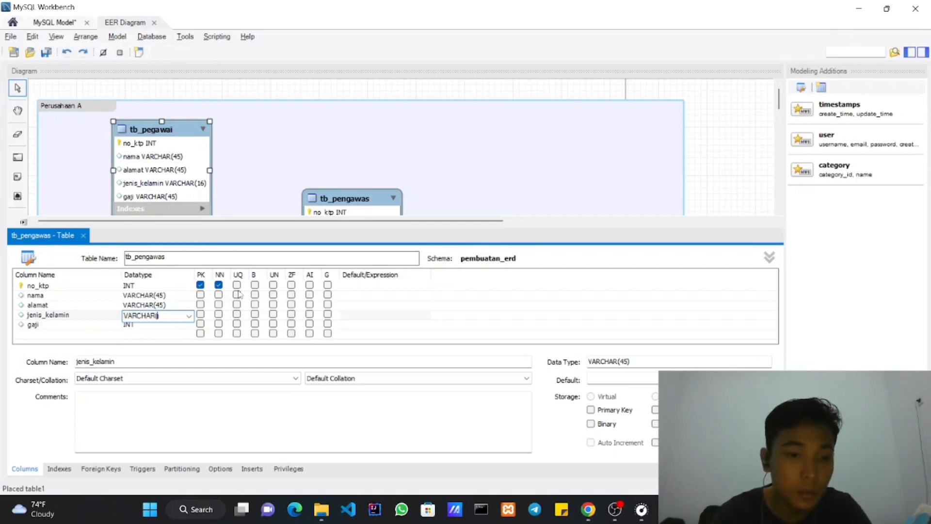
{"action": "type", "text": "16"}
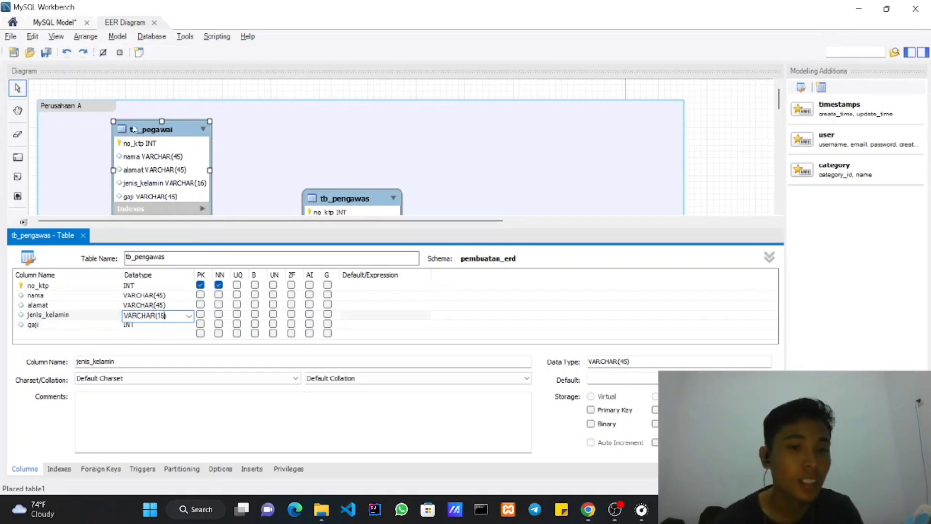
{"action": "left_click", "coordinate": [147, 336]}
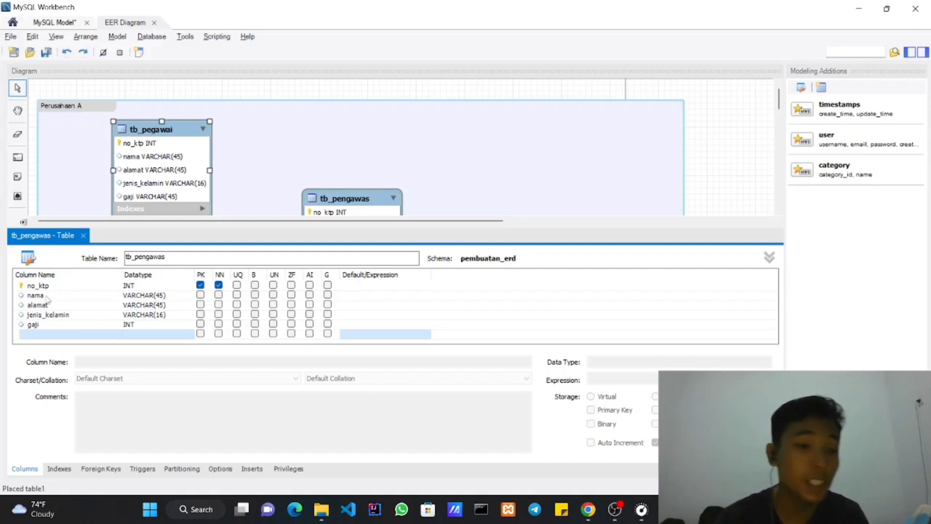
{"action": "left_click", "coordinate": [58, 289]}
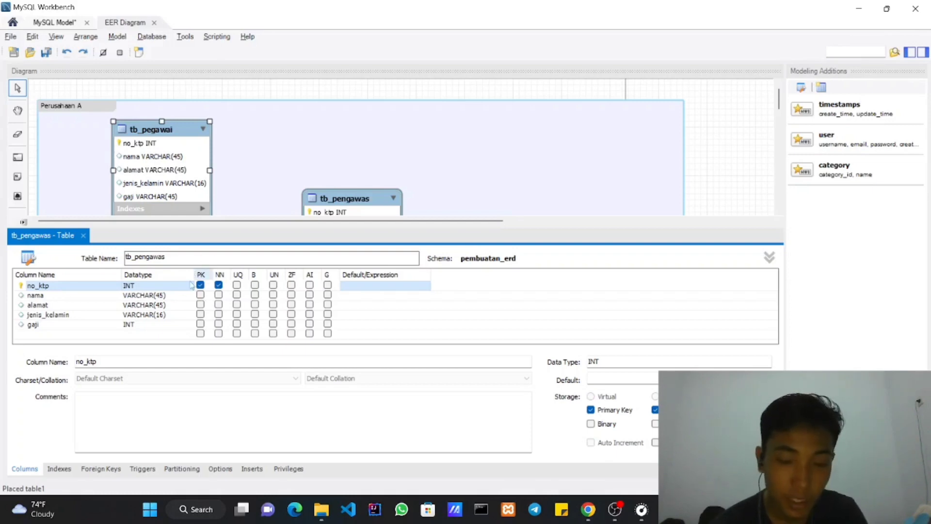
Close the tb_pengawas table editor and move tb_pengawas level with tb_pegawai, leaving a gap between the two tables.
{"action": "left_click", "coordinate": [84, 238]}
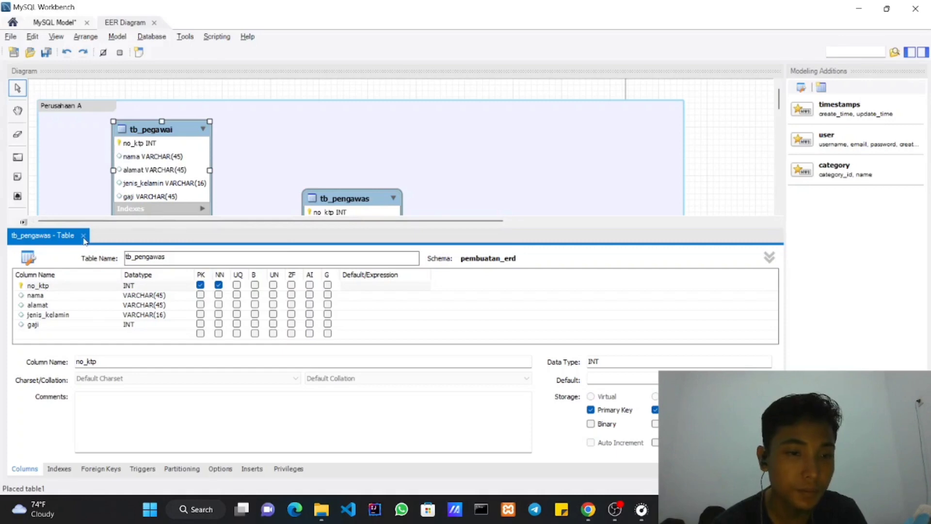
{"action": "left_click", "coordinate": [84, 238]}
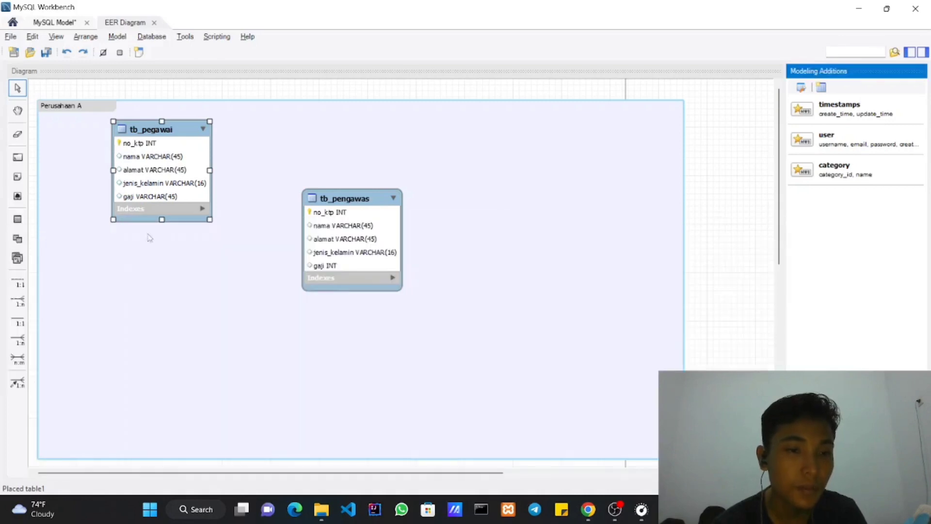
{"action": "left_click_drag", "start_coordinate": [388, 205], "coordinate": [304, 128]}
{"action": "left_click", "coordinate": [375, 200]}
{"action": "double_click", "coordinate": [367, 194]}
{"action": "left_click", "coordinate": [83, 261]}
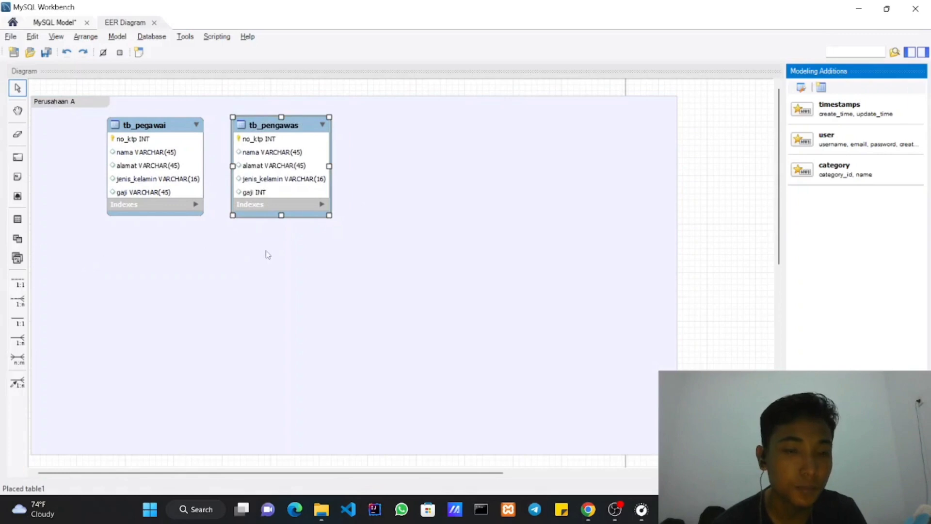
{"action": "left_click_drag", "start_coordinate": [307, 136], "coordinate": [360, 140]}
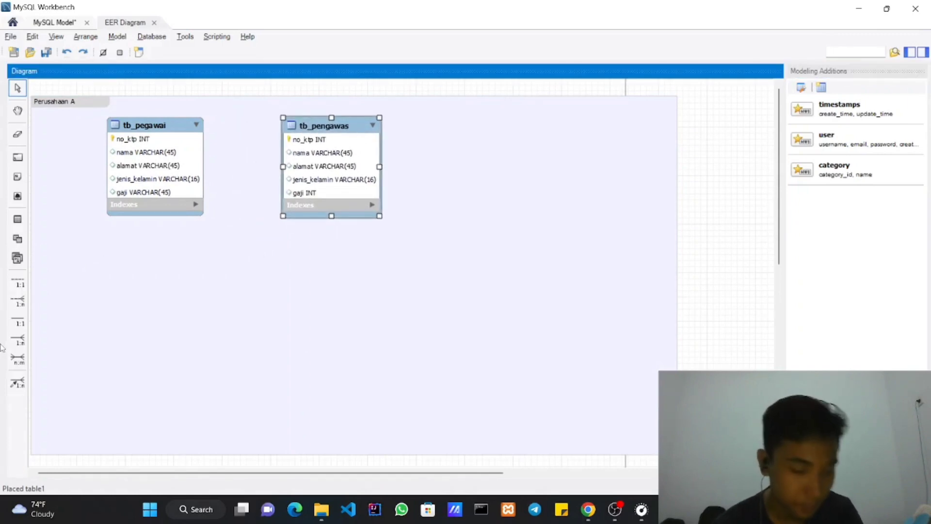
Check the Departemen entity in entitas + keterangan.png and place a new table below tb_pegawai in layer Perusahaan A.
{"action": "left_click", "coordinate": [18, 299]}
{"action": "key", "text": "alt+Tab"}
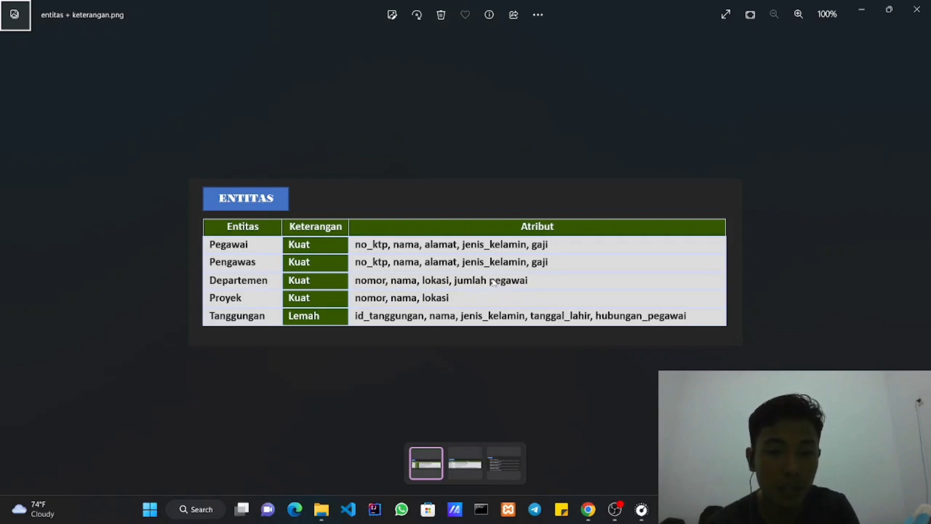
{"action": "key", "text": "alt+Tab"}
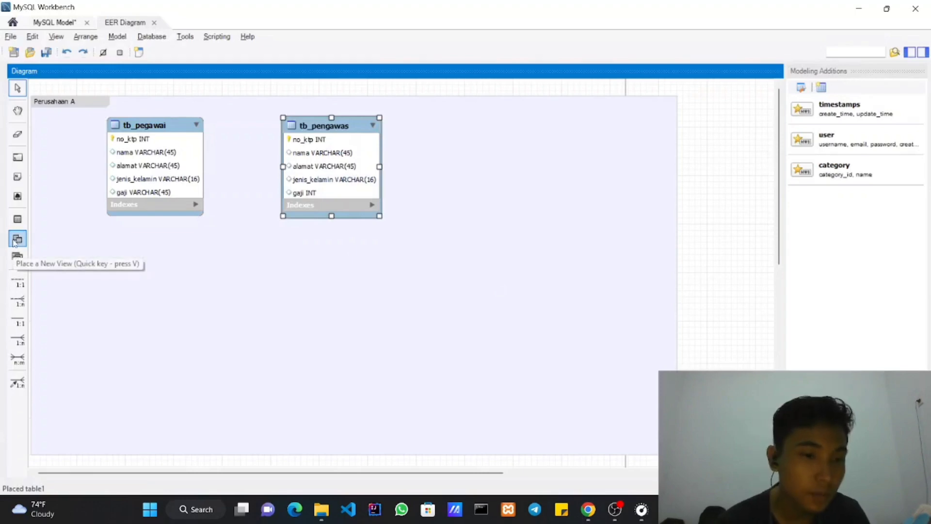
{"action": "left_click", "coordinate": [17, 219]}
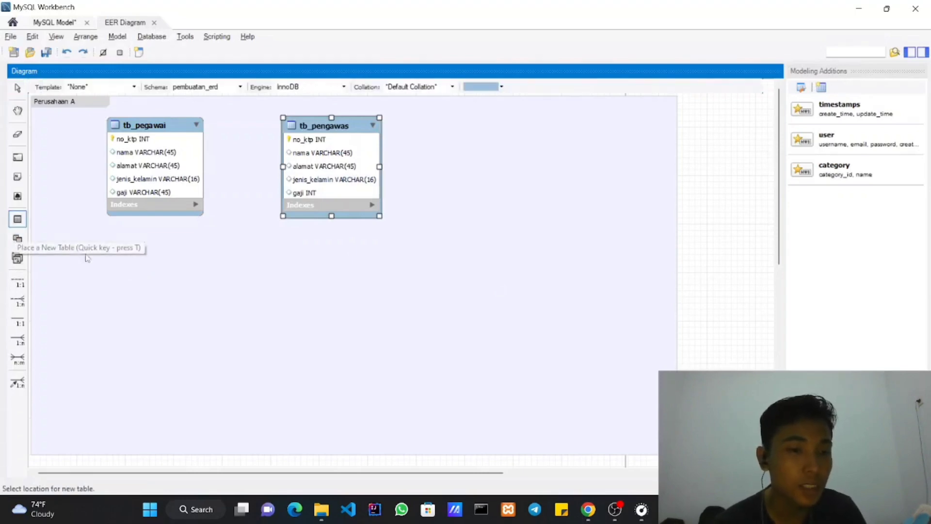
{"action": "left_click", "coordinate": [111, 289]}
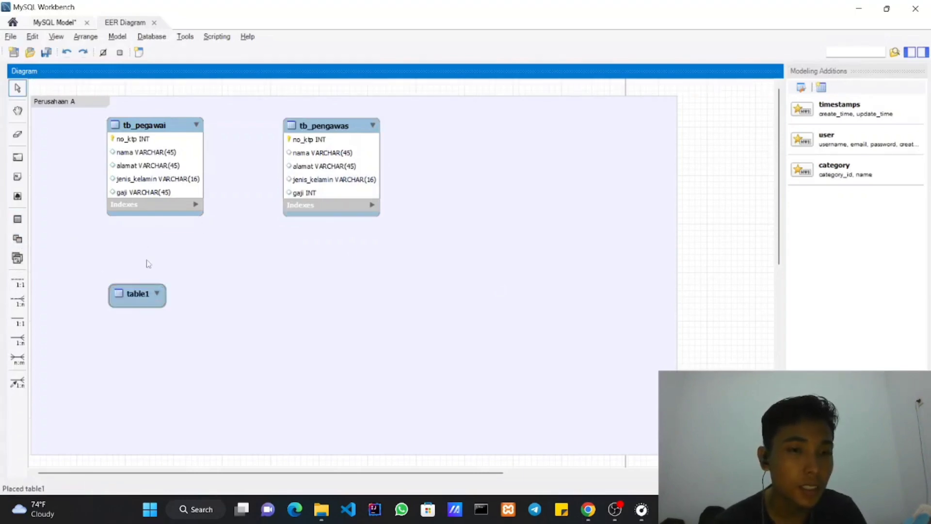
Rename the new table below tb_pegawai as tb_departemen, checking the entity name in entitas + keterangan.png.
{"action": "double_click", "coordinate": [149, 296]}
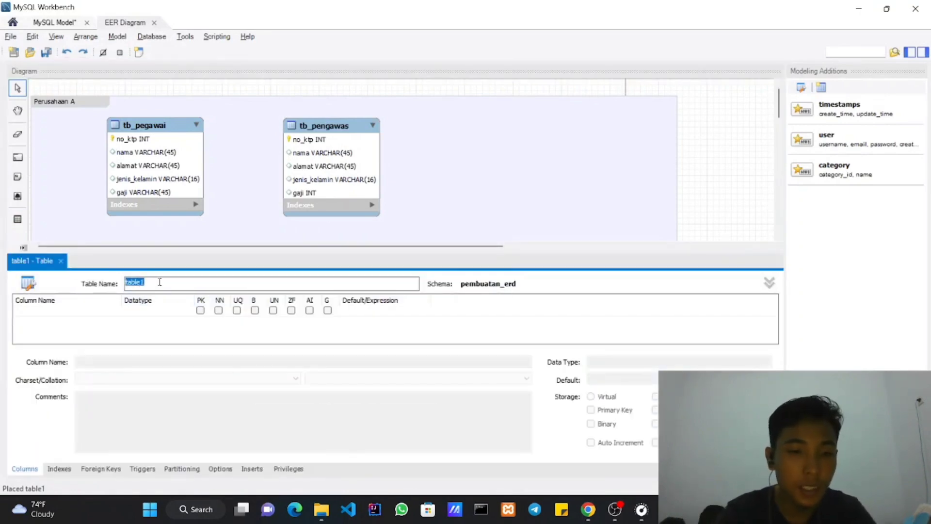
{"action": "type", "text": "tb_"}
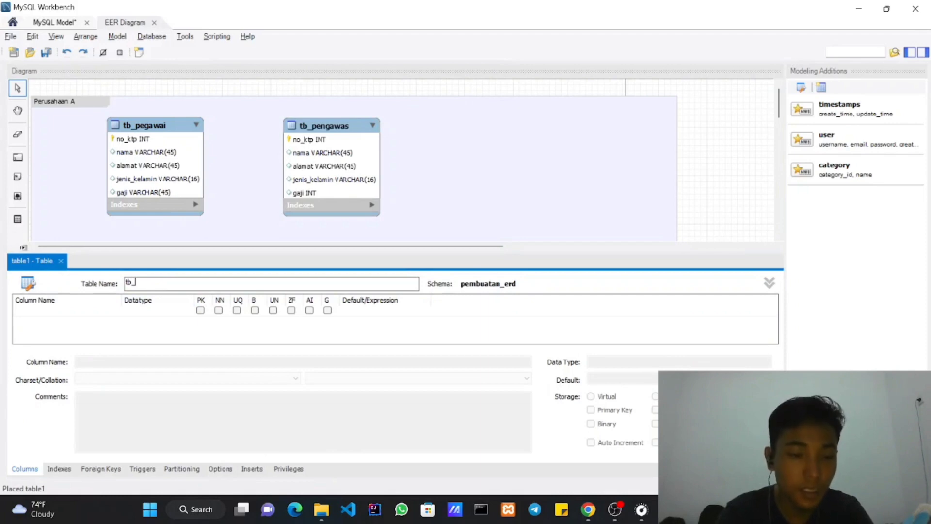
{"action": "key", "text": "alt+Tab"}
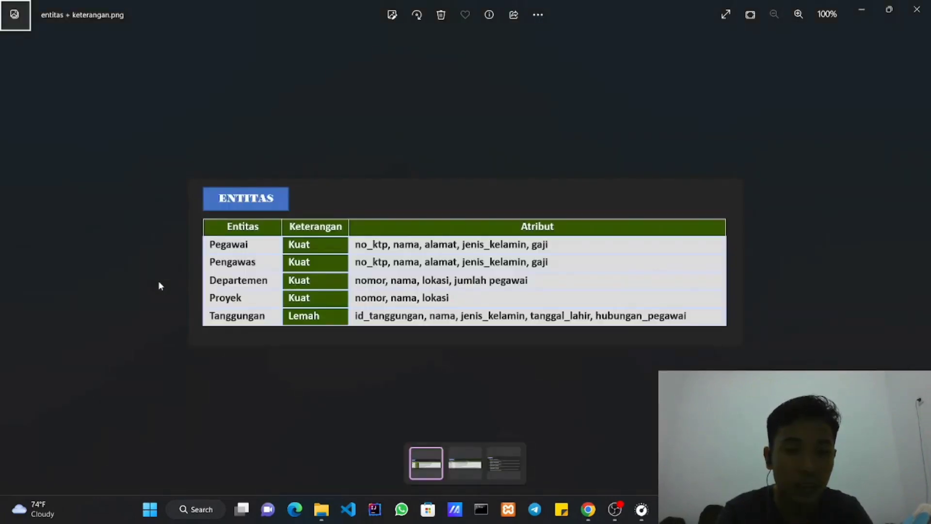
{"action": "key", "text": "alt+Tab"}
{"action": "type", "text": "_de"}
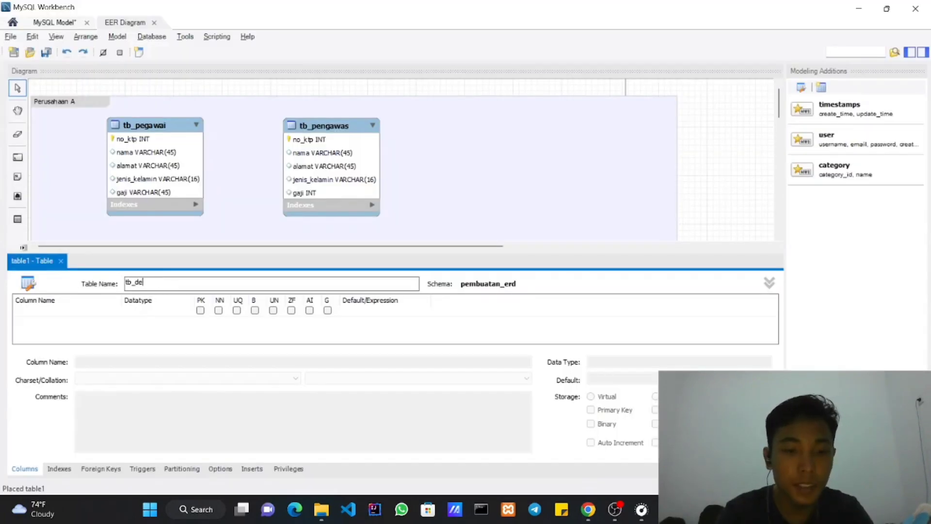
{"action": "type", "text": "partemen"}
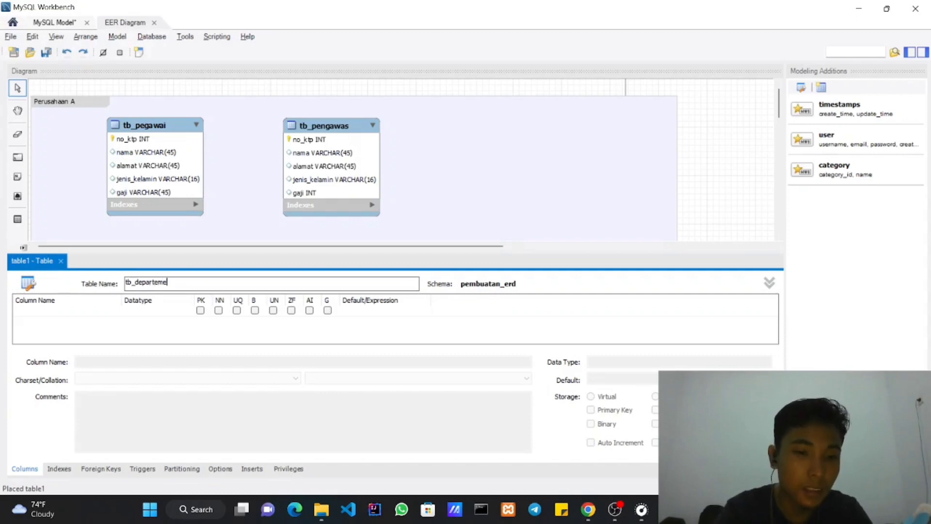
Add a first INT primary key column named nomor to tb_departemen.
{"action": "double_click", "coordinate": [87, 313]}
{"action": "key", "text": "alt+Tab"}
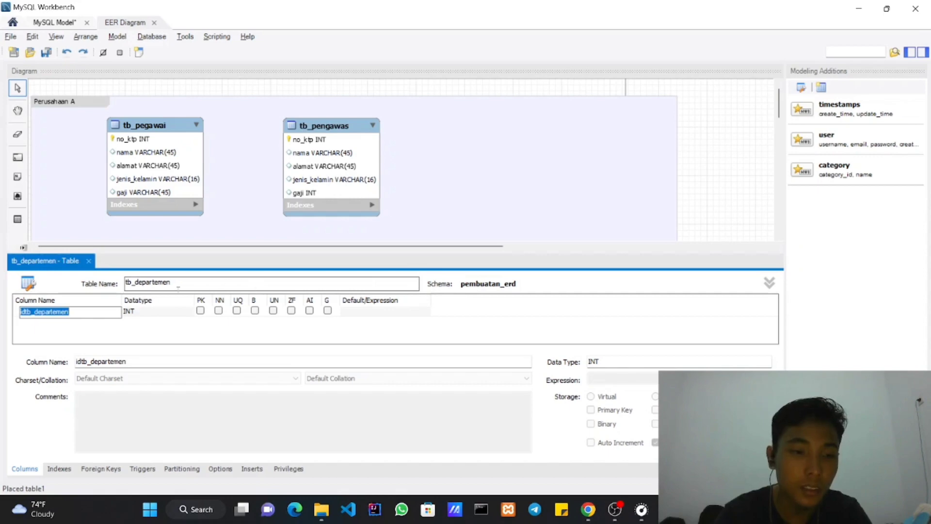
{"action": "left_click", "coordinate": [96, 314]}
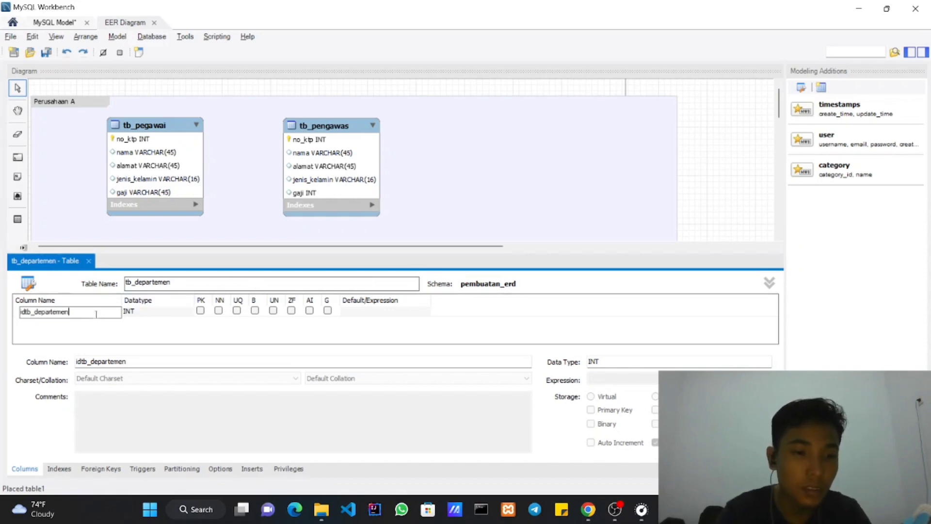
{"action": "key", "text": "BackSpace"}
{"action": "key", "text": "BackSpace"}
{"action": "key", "text": "BackSpace"}
{"action": "key", "text": "BackSpace"}
{"action": "key", "text": "BackSpace"}
{"action": "key", "text": "BackSpace"}
{"action": "key", "text": "BackSpace"}
{"action": "key", "text": "BackSpace"}
{"action": "key", "text": "BackSpace"}
{"action": "key", "text": "BackSpace"}
{"action": "key", "text": "BackSpace"}
{"action": "key", "text": "BackSpace"}
{"action": "key", "text": "BackSpace"}
{"action": "key", "text": "BackSpace"}
{"action": "type", "text": "nomo"}
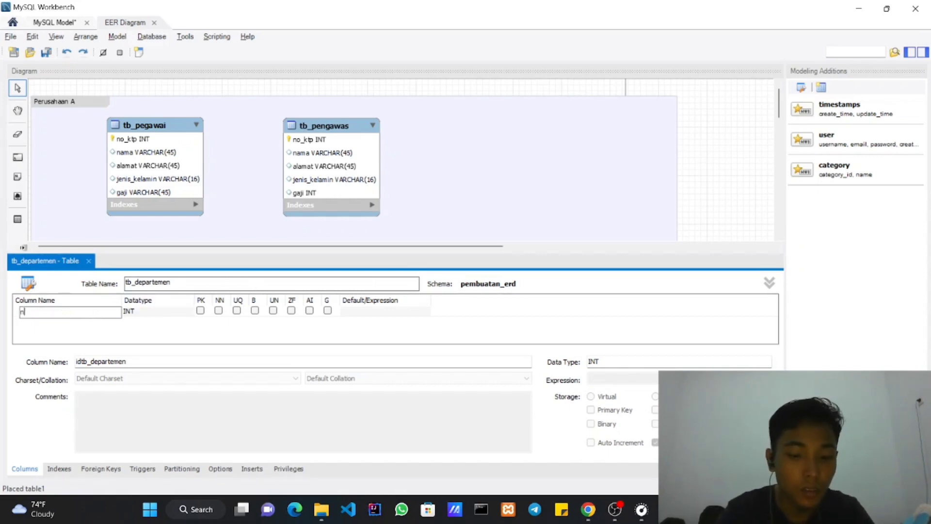
{"action": "type", "text": "r"}
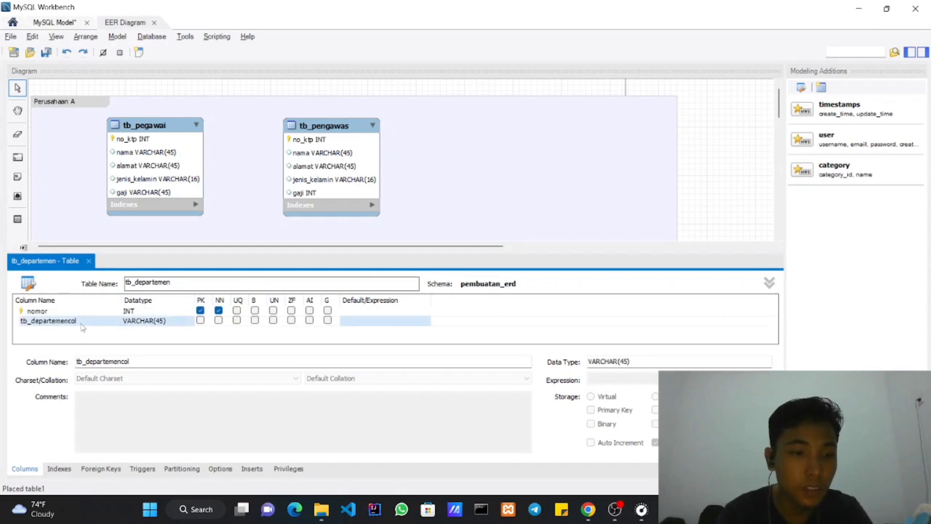
{"action": "key", "text": "Return"}
Add columns named nama and lokasi to tb_departemen and check the remaining Departemen attribute in entitas + keterangan.png.
{"action": "type", "text": "nama"}
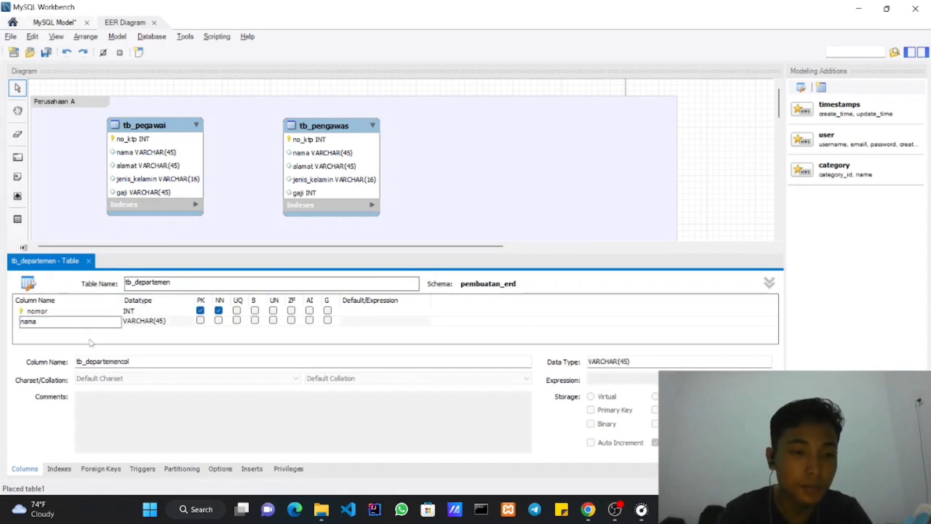
{"action": "key", "text": "Return"}
{"action": "type", "text": "lokasi"}
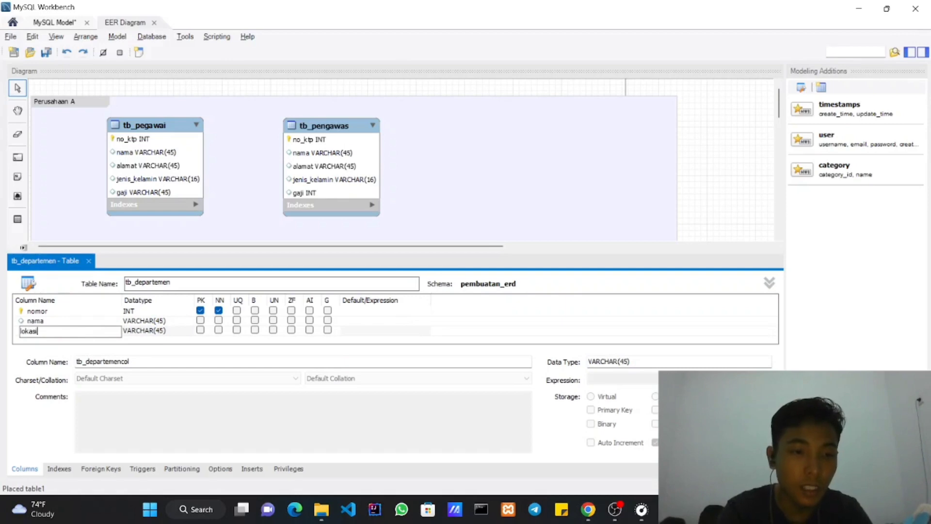
{"action": "key", "text": "alt+Tab"}
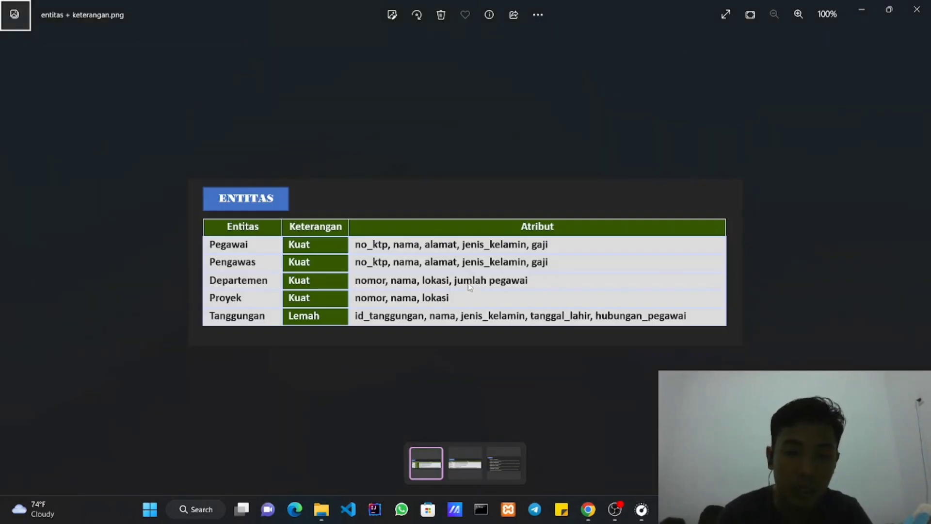
{"action": "key", "text": "alt+Tab"}
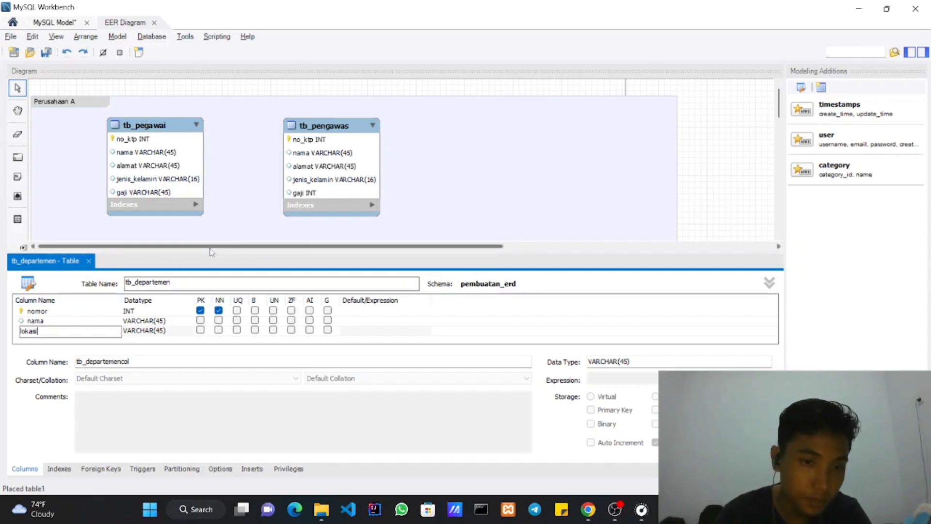
Enlarge the table editor area and add a column named jml_pegawai to tb_departemen below lokasi.
{"action": "left_click_drag", "start_coordinate": [212, 252], "coordinate": [225, 232]}
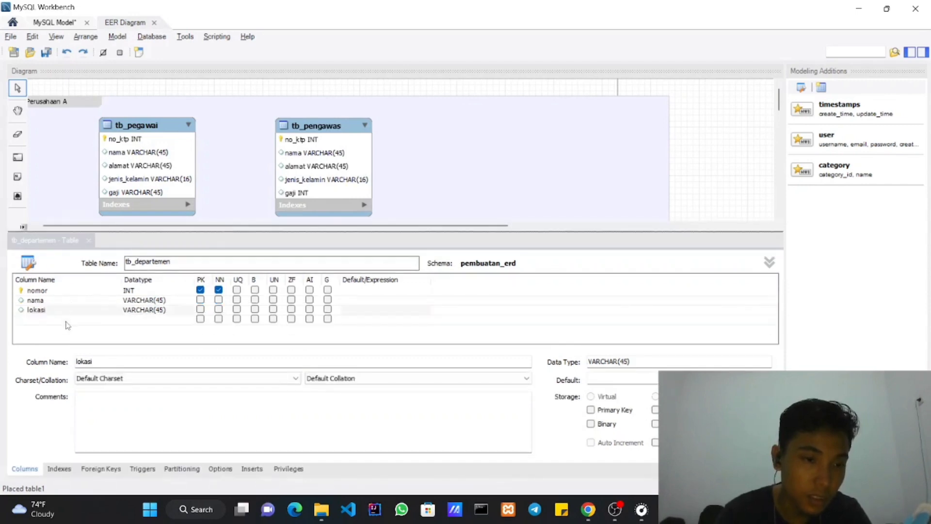
{"action": "double_click", "coordinate": [68, 324]}
{"action": "type", "text": "jm"}
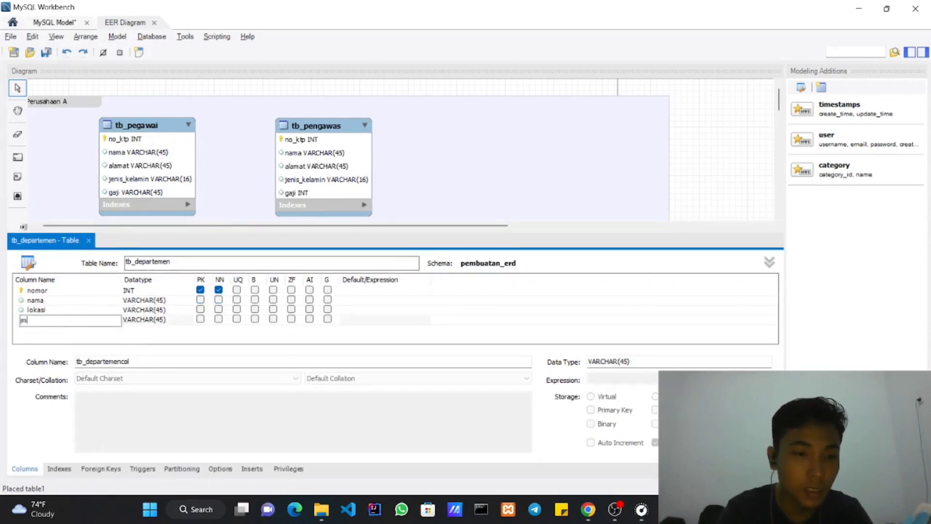
{"action": "type", "text": "l_"}
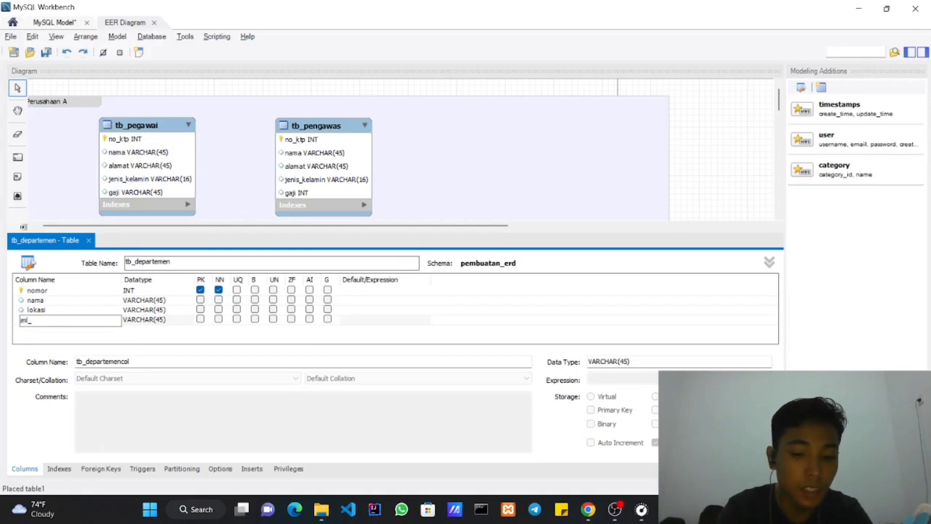
{"action": "type", "text": "pegawai"}
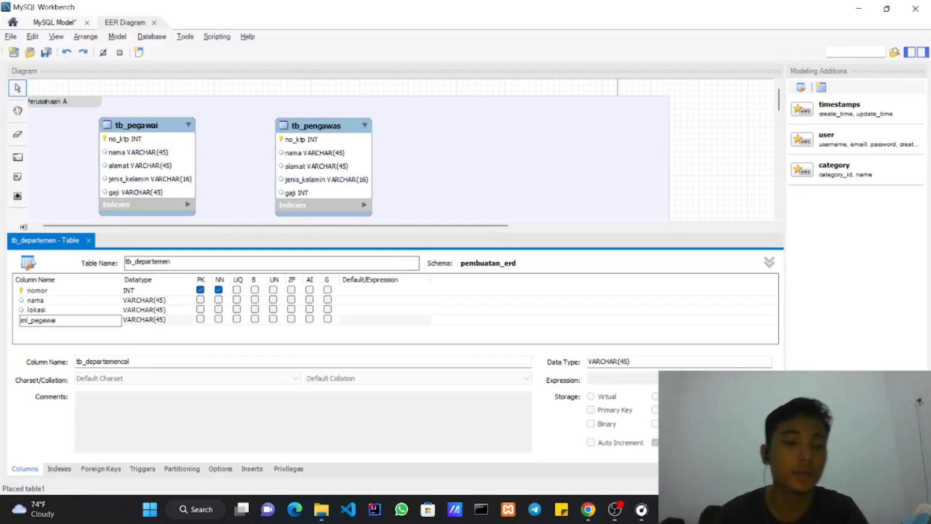
{"action": "left_click", "coordinate": [88, 331]}
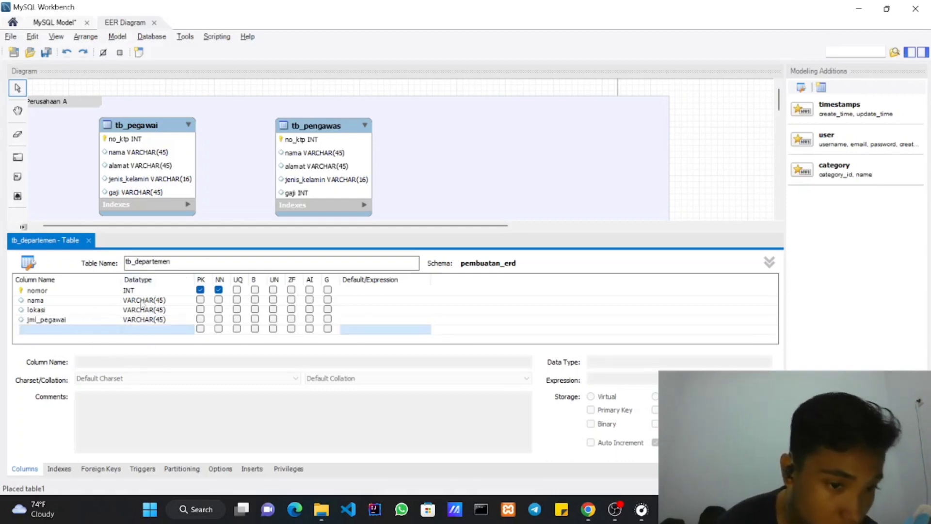
Set the datatype of the jml_pegawai column in tb_departemen to INT and close the table editor.
{"action": "left_click", "coordinate": [163, 319]}
{"action": "left_click", "coordinate": [155, 320]}
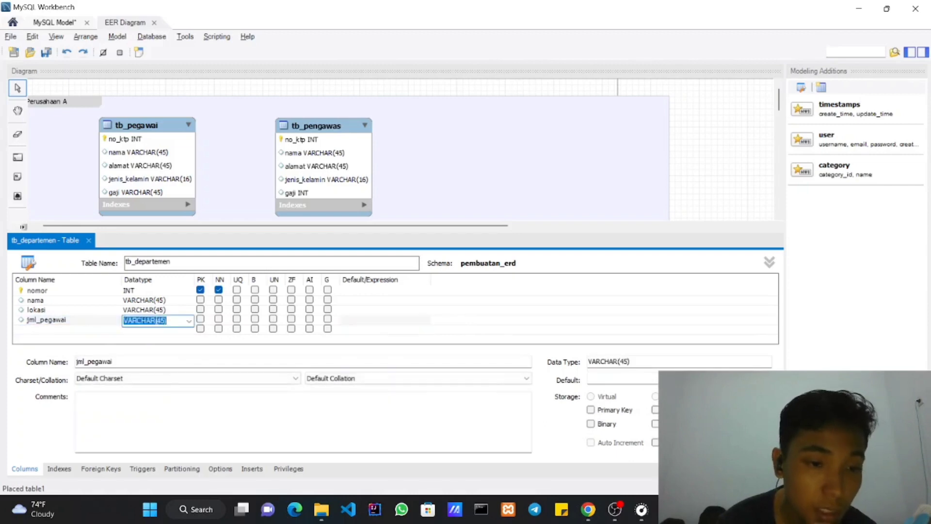
{"action": "left_click", "coordinate": [189, 320]}
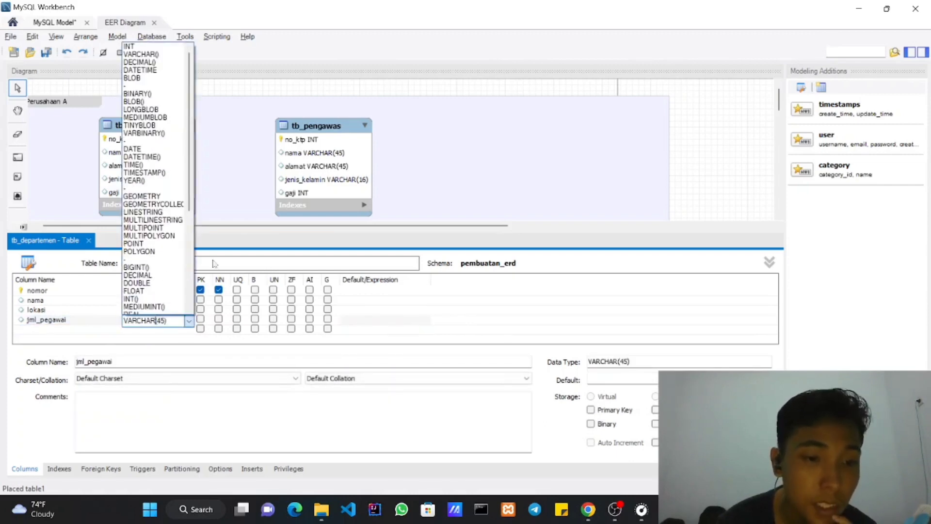
{"action": "left_click", "coordinate": [149, 47]}
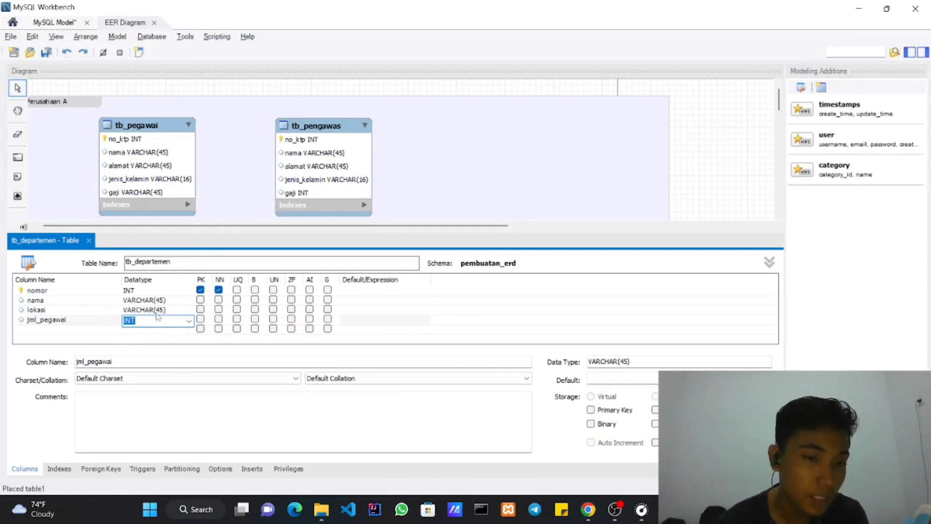
{"action": "left_click", "coordinate": [151, 343]}
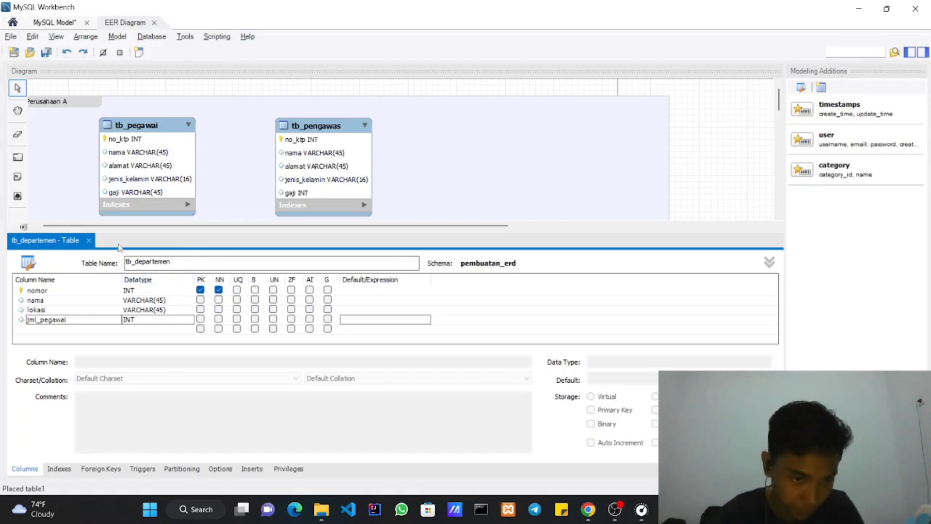
{"action": "left_click", "coordinate": [89, 241]}
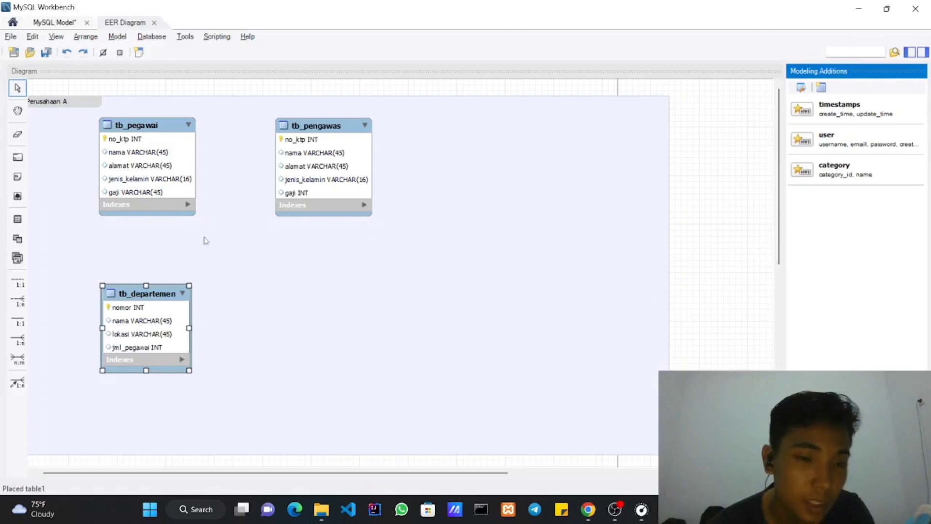
Check the Proyek entity in entitas + keterangan.png and place a new table below tb_pengawas in the Perusahaan A layer.
{"action": "key", "text": "alt+Tab"}
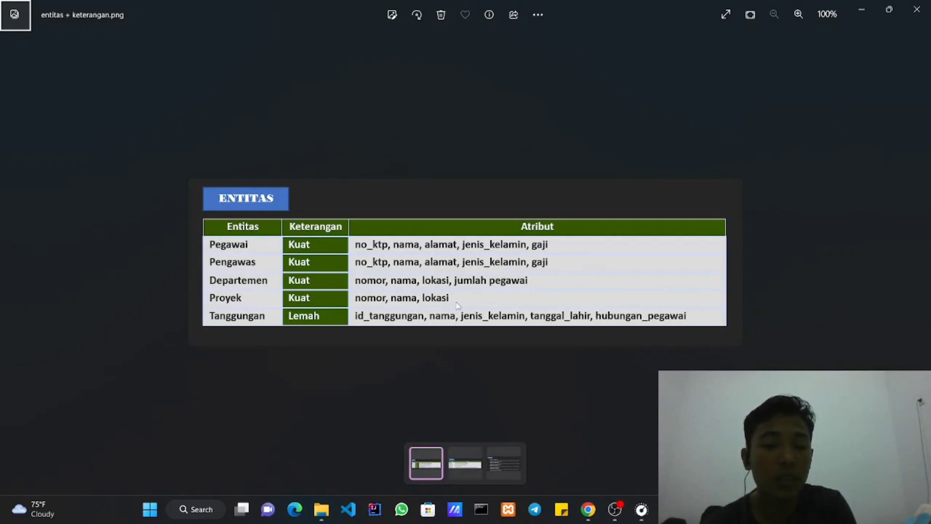
{"action": "key", "text": "alt+Tab"}
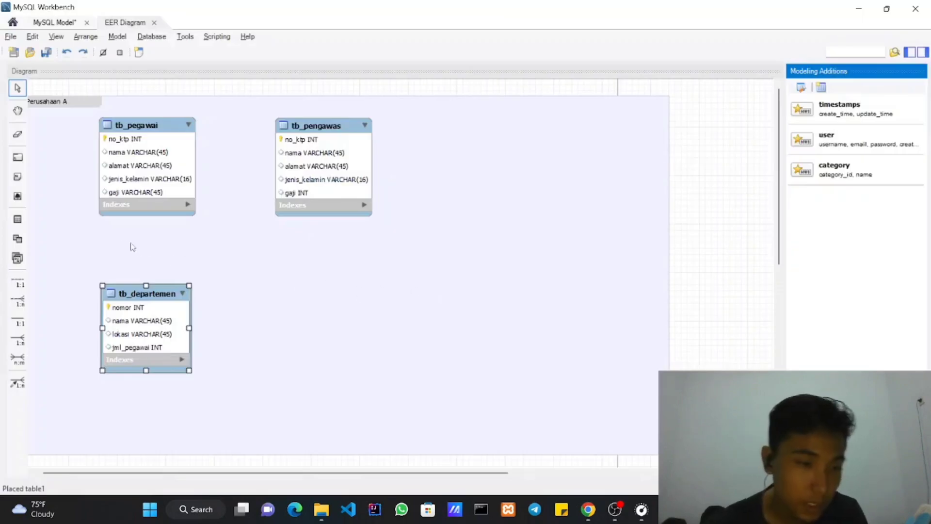
{"action": "left_click", "coordinate": [18, 220]}
{"action": "left_click", "coordinate": [286, 269]}
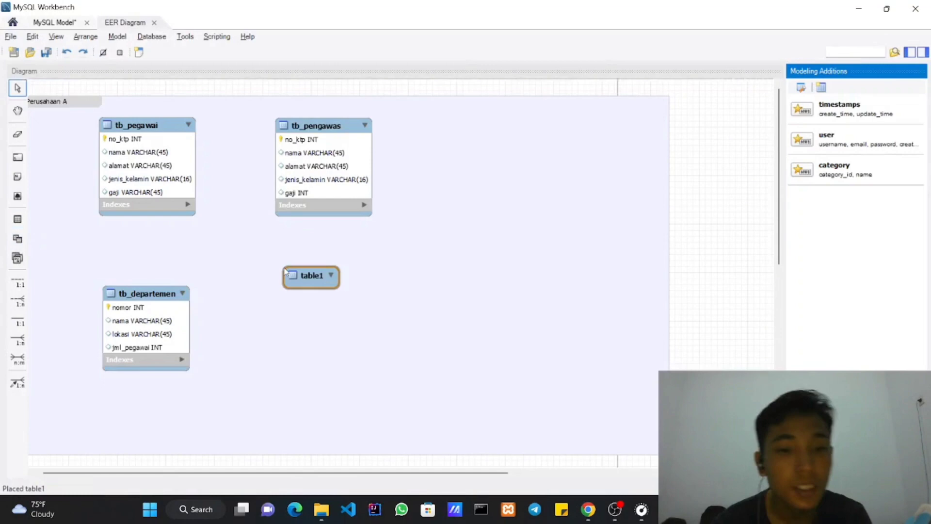
Rename the new table below tb_pengawas as tb_proyek, checking the entity name in entitas + keterangan.png.
{"action": "double_click", "coordinate": [308, 284]}
{"action": "left_click", "coordinate": [224, 280]}
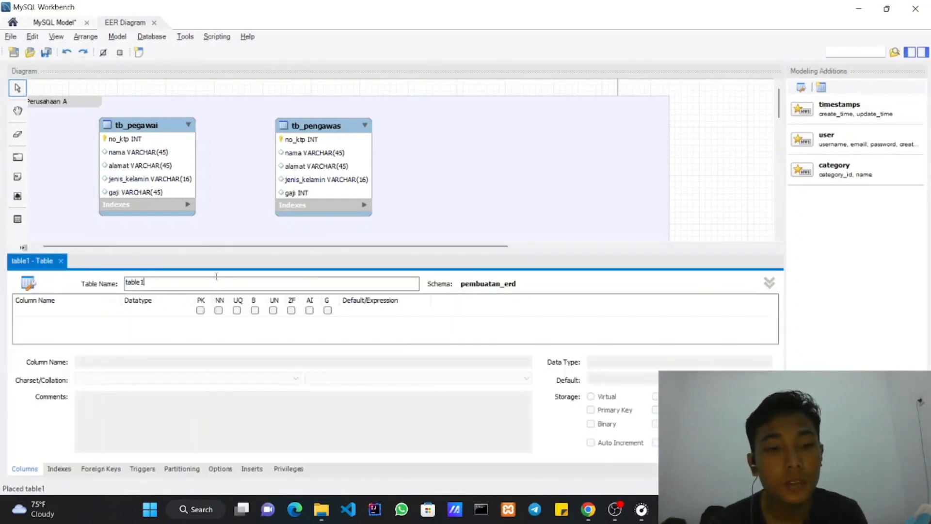
{"action": "key", "text": "BackSpace"}
{"action": "key", "text": "BackSpace"}
{"action": "key", "text": "BackSpace"}
{"action": "key", "text": "BackSpace"}
{"action": "key", "text": "BackSpace"}
{"action": "key", "text": "BackSpace"}
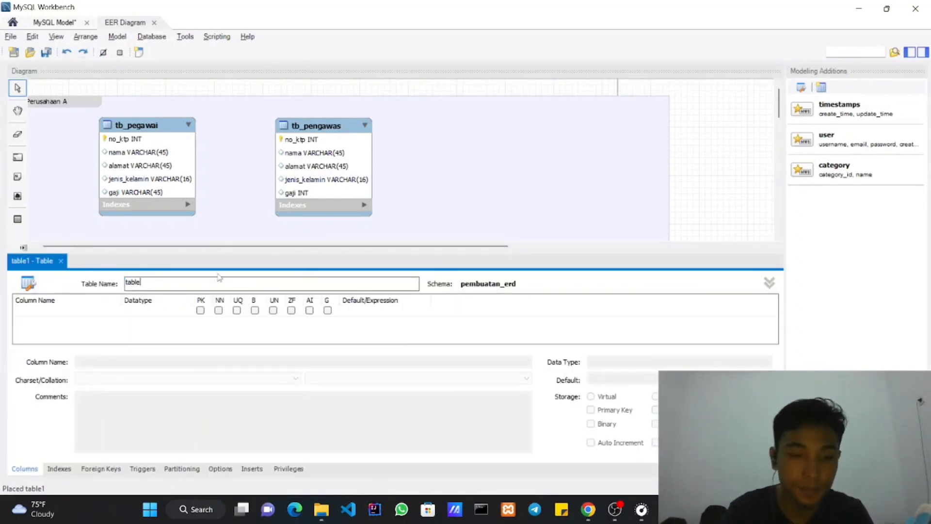
{"action": "type", "text": "tb_"}
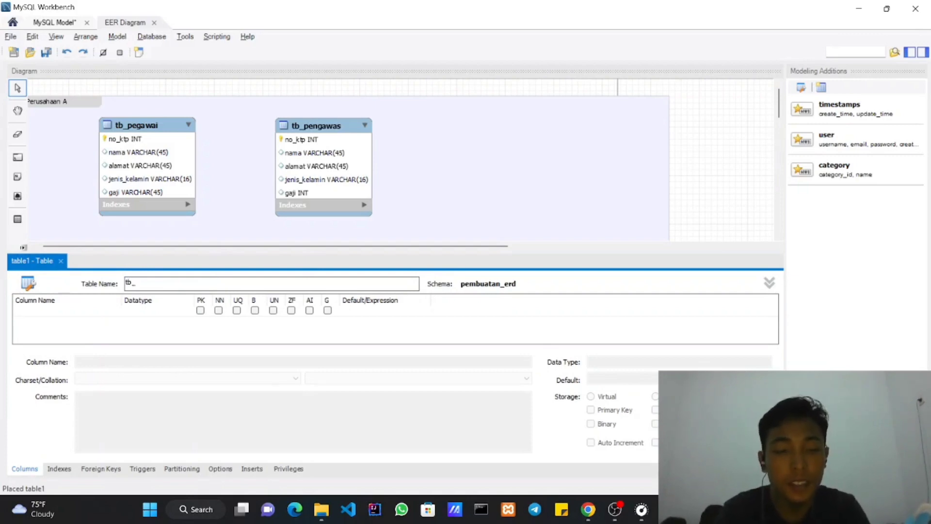
{"action": "key", "text": "alt+Tab"}
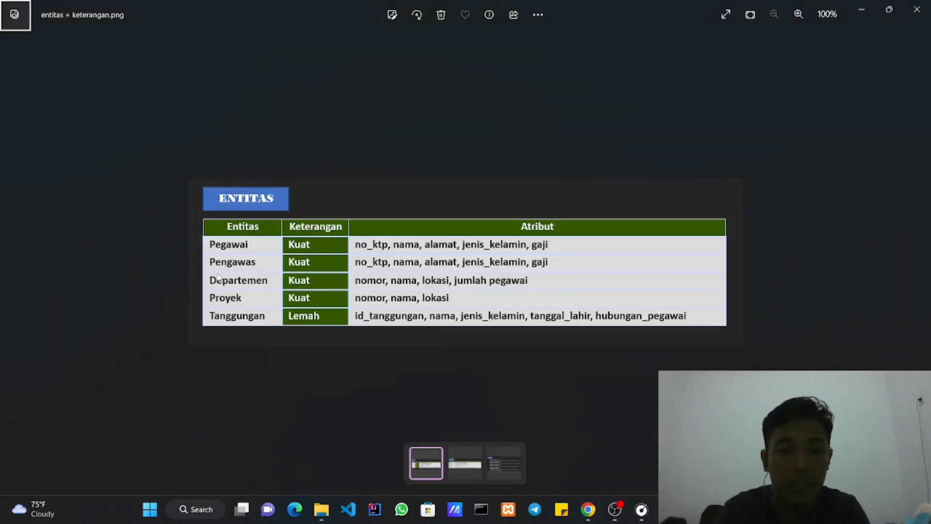
{"action": "key", "text": "alt+Tab"}
{"action": "type", "text": "_proyek"}
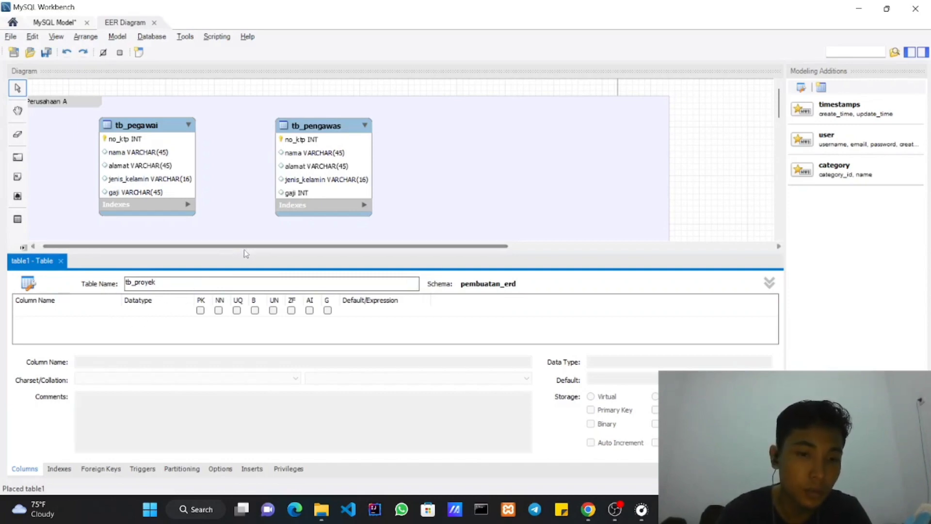
Enlarge the table editor area and add a first INT primary key column named nomor to tb_proyek, checking the Proyek attributes in the entity image.
{"action": "left_click_drag", "start_coordinate": [247, 254], "coordinate": [248, 231]}
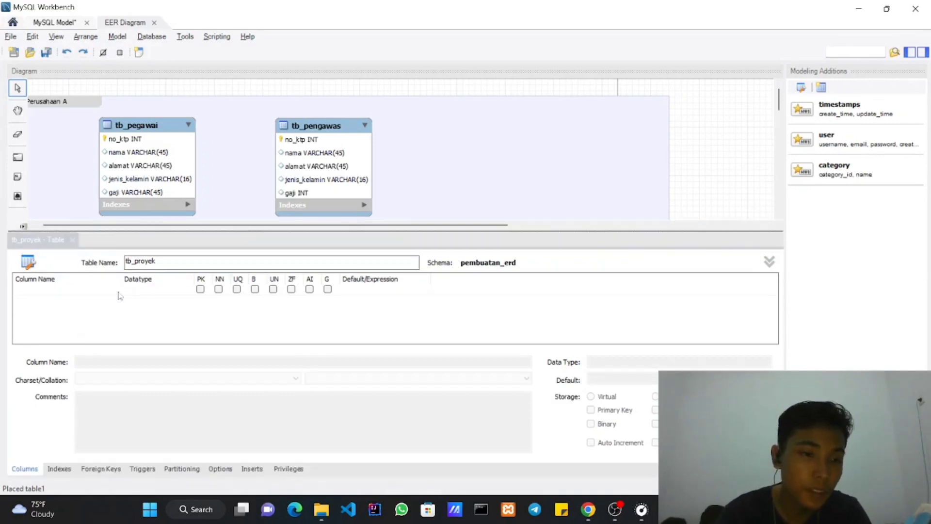
{"action": "double_click", "coordinate": [85, 290]}
{"action": "key", "text": "alt+Tab"}
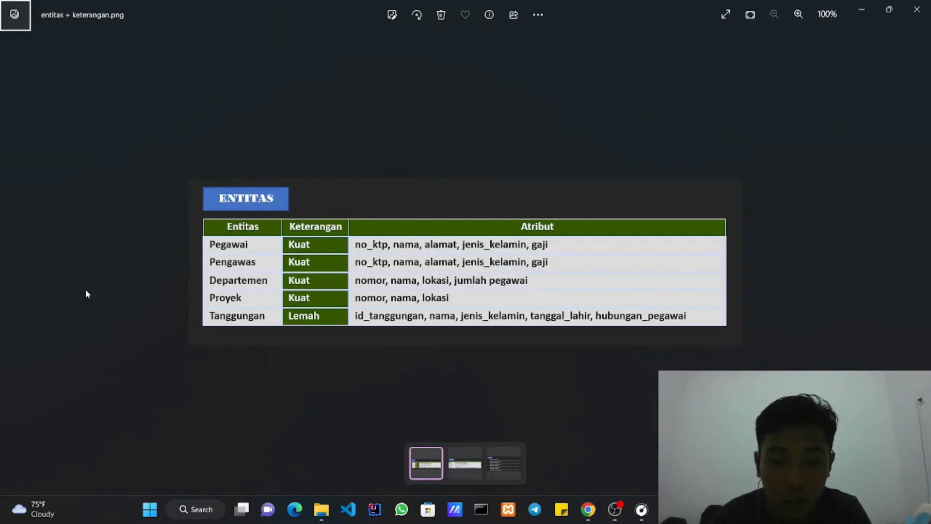
{"action": "key", "text": "alt+Tab"}
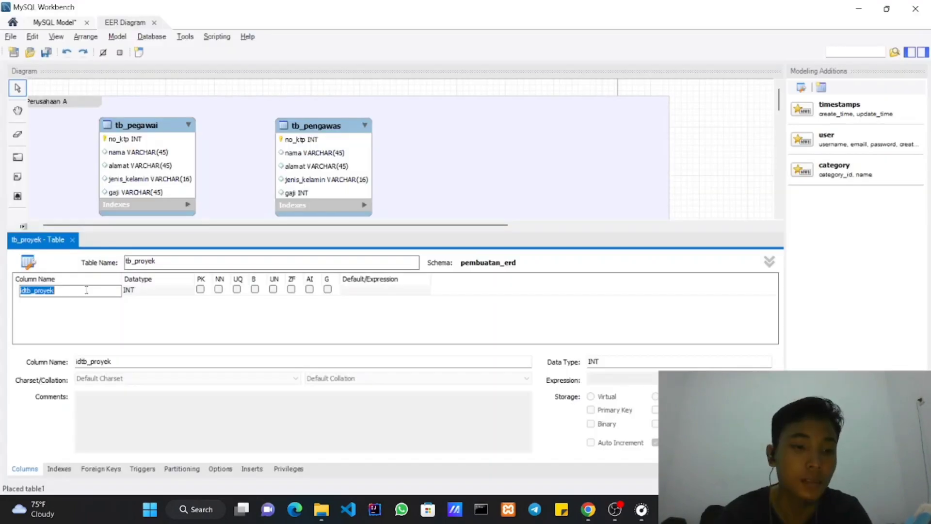
{"action": "type", "text": "nomor"}
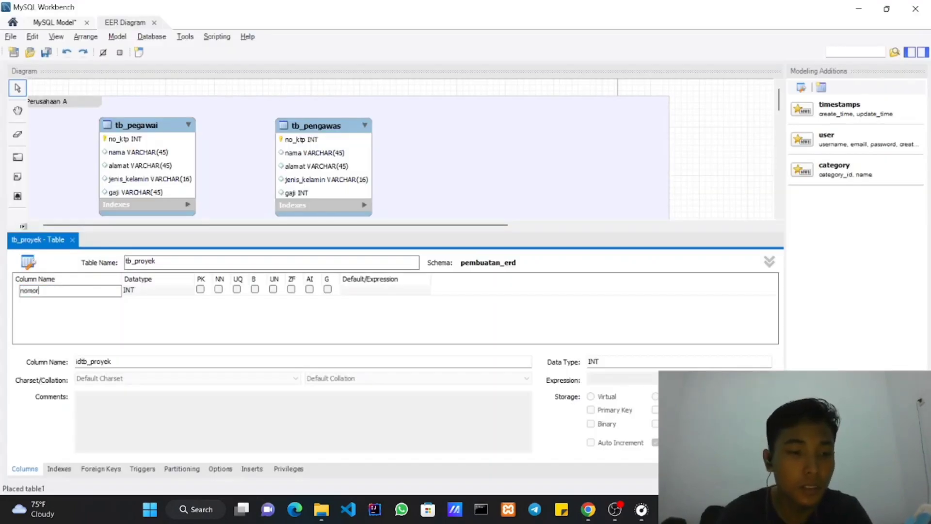
Add VARCHAR(45) columns named nama and lokasi to tb_proyek below nomor.
{"action": "double_click", "coordinate": [69, 301]}
{"action": "type", "text": "nama"}
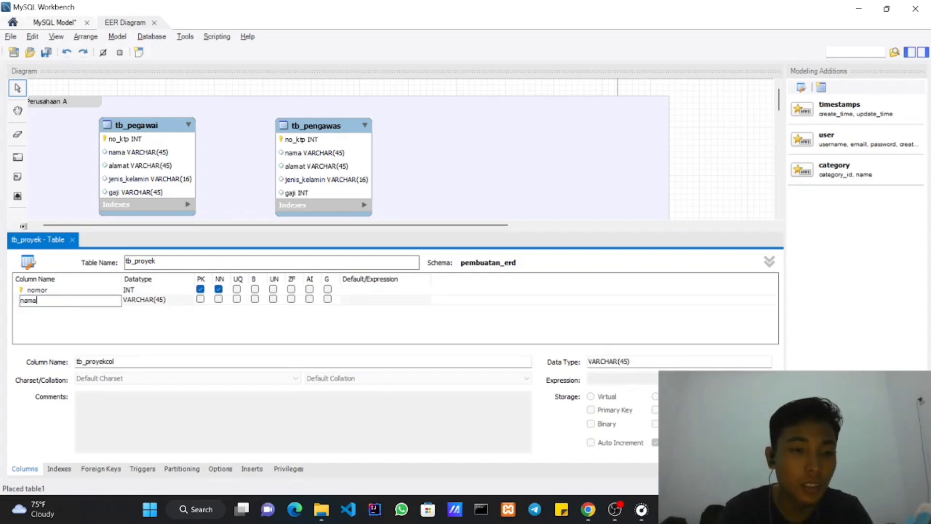
{"action": "key", "text": "Return"}
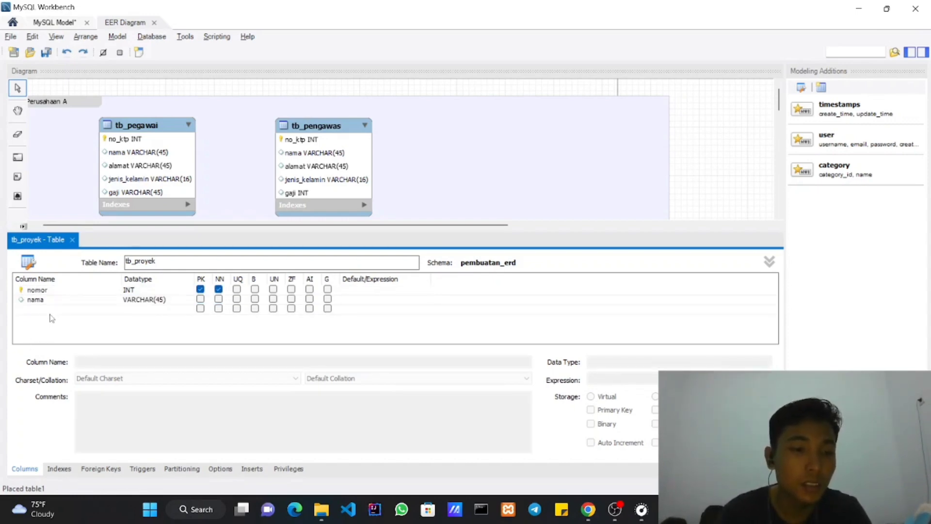
{"action": "double_click", "coordinate": [54, 310]}
{"action": "type", "text": "lokasi"}
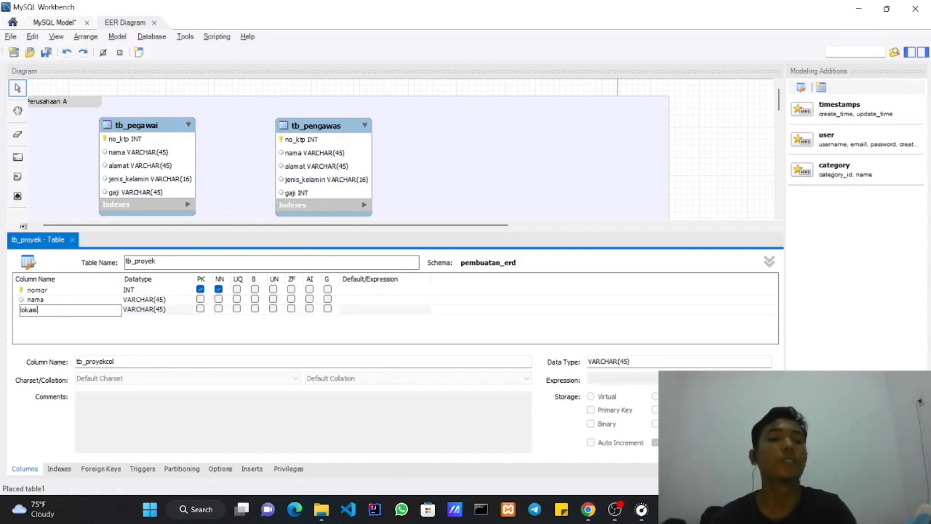
{"action": "left_click", "coordinate": [136, 333]}
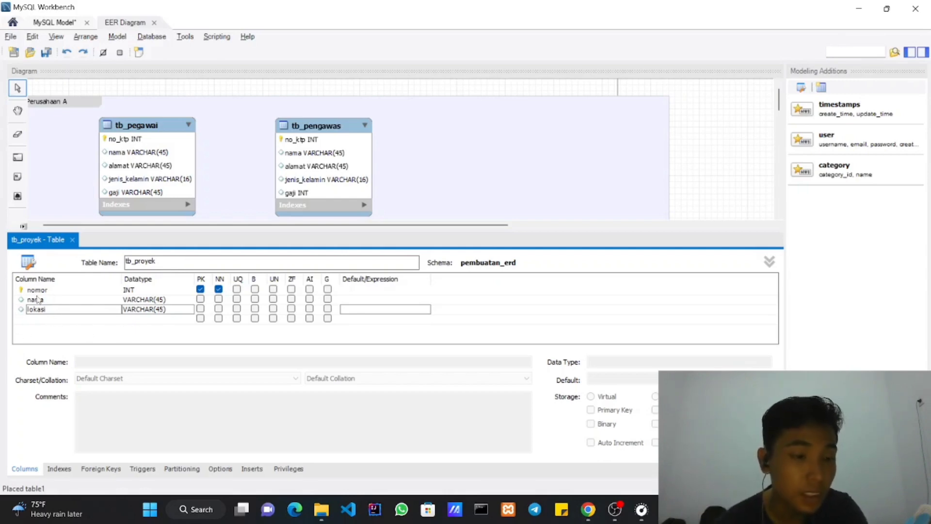
Review the nama and lokasi columns of tb_proyek and close its table editor.
{"action": "key", "text": "Return"}
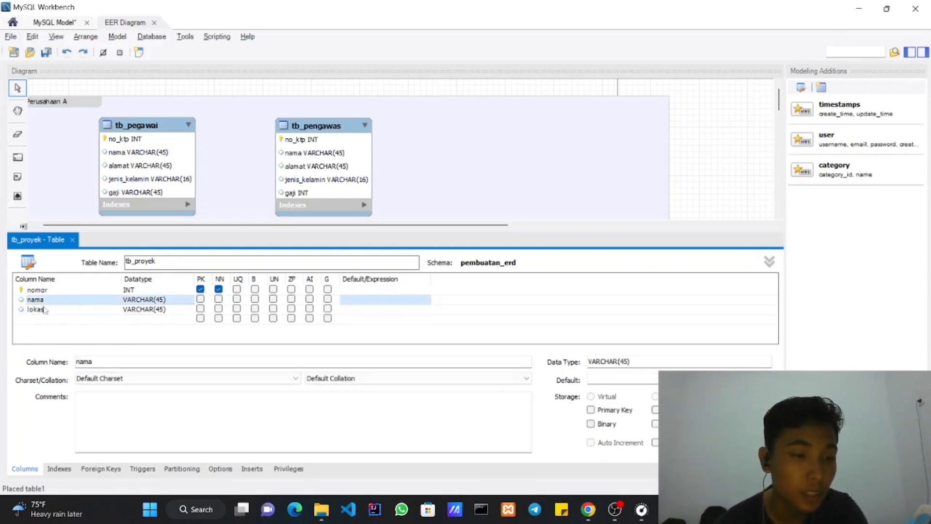
{"action": "left_click", "coordinate": [38, 300]}
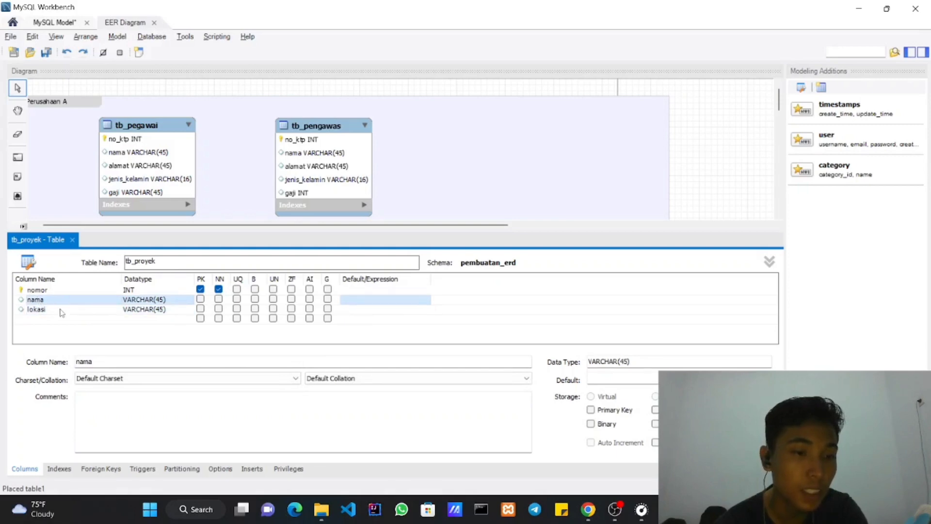
{"action": "left_click", "coordinate": [44, 310]}
{"action": "left_click", "coordinate": [56, 300]}
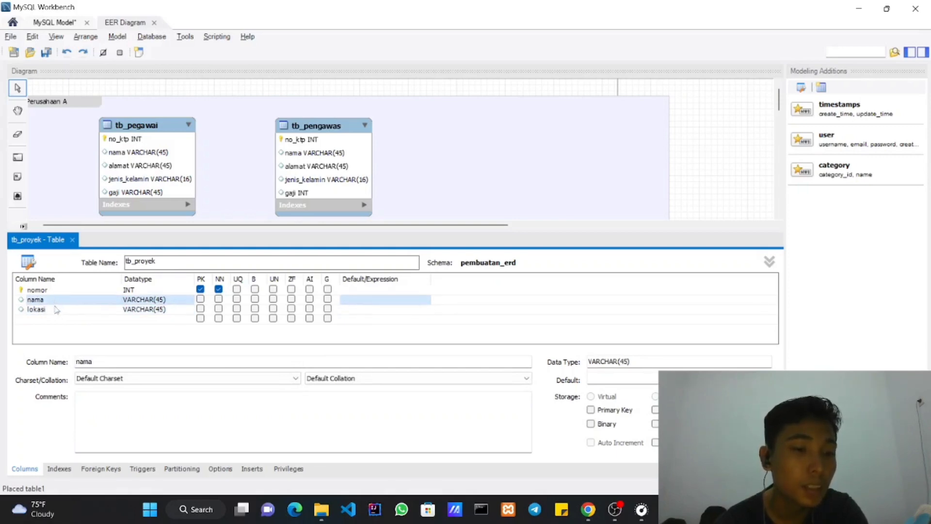
{"action": "left_click", "coordinate": [57, 312]}
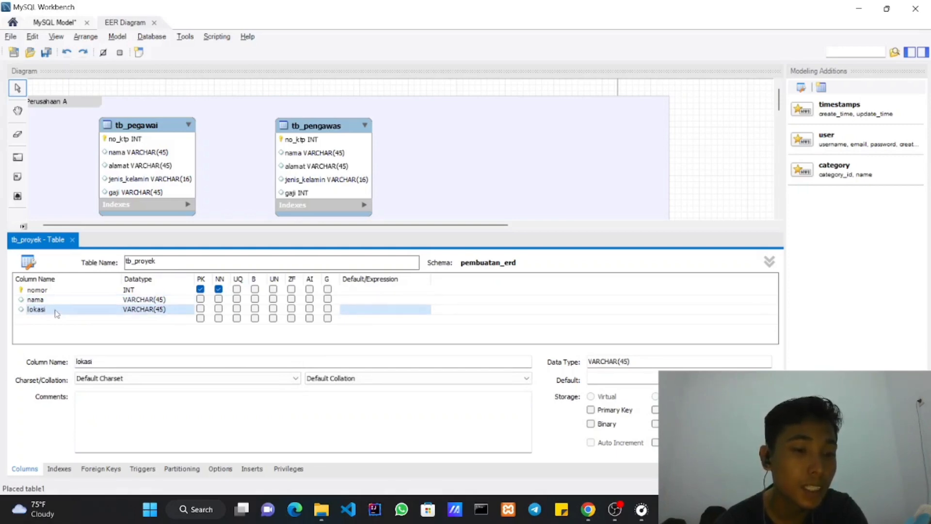
{"action": "left_click", "coordinate": [72, 240]}
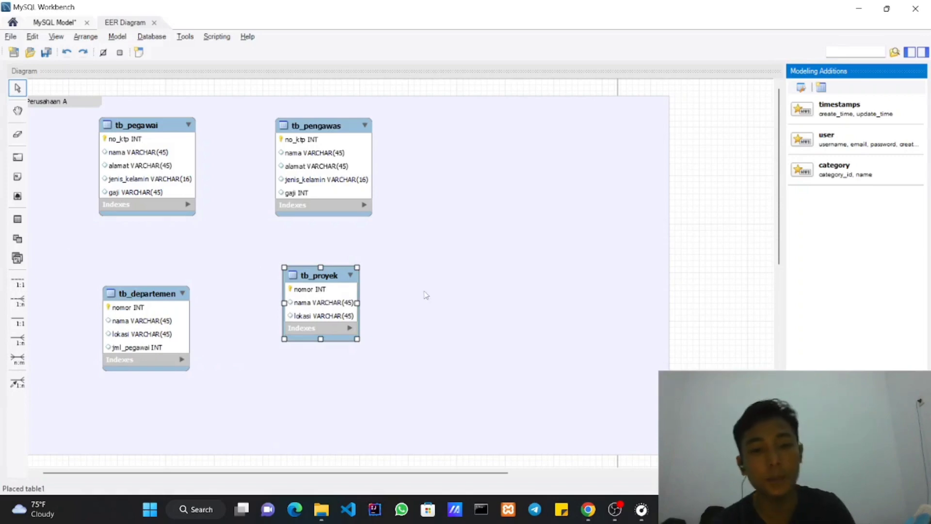
Compare the Tanggungan attributes in entitas + keterangan.png with the Tanggungan entry in the Modul Praktikum PDF in Adobe Acrobat Reader.
{"action": "key", "text": "alt+Tab"}
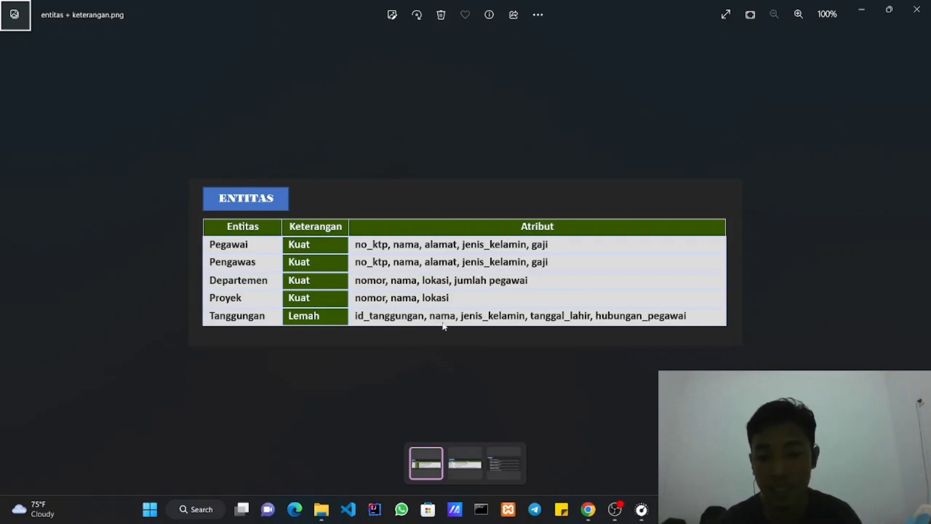
{"action": "key", "text": "alt+Tab"}
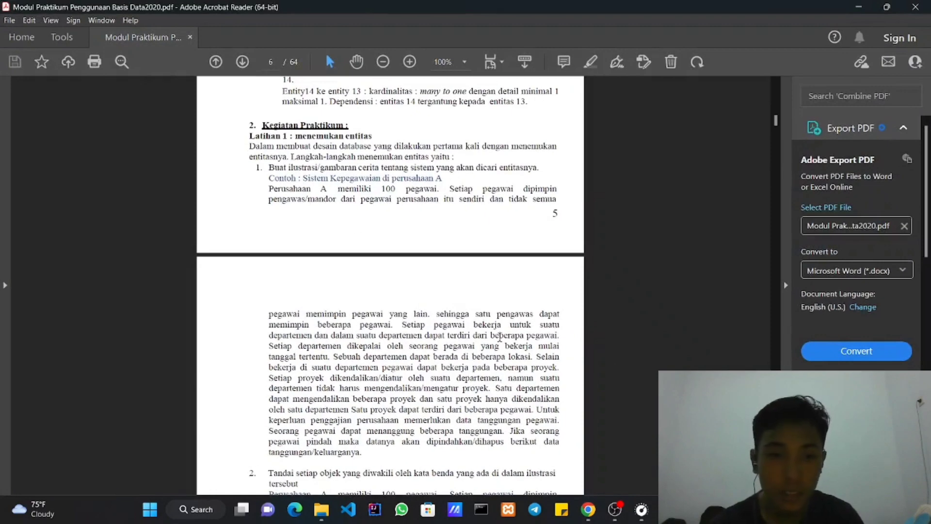
{"action": "scroll", "coordinate": [491, 369], "scroll_direction": "down", "scroll_amount": 9}
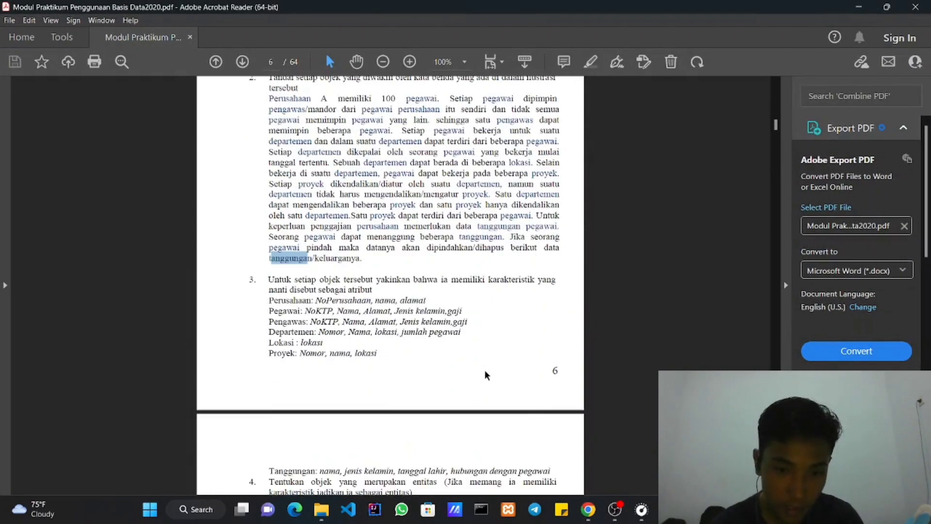
{"action": "scroll", "coordinate": [480, 370], "scroll_direction": "down", "scroll_amount": 2}
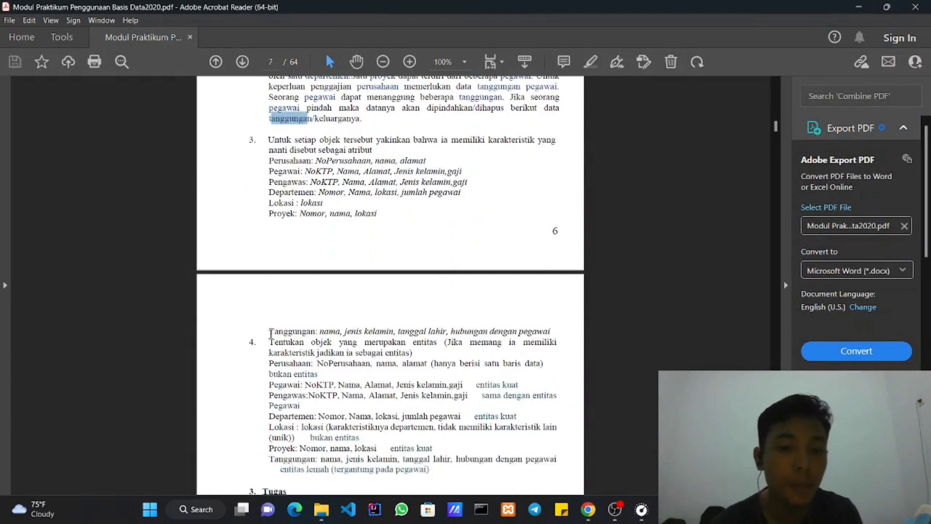
{"action": "left_click_drag", "start_coordinate": [270, 332], "coordinate": [426, 333]}
{"action": "left_click", "coordinate": [330, 333]}
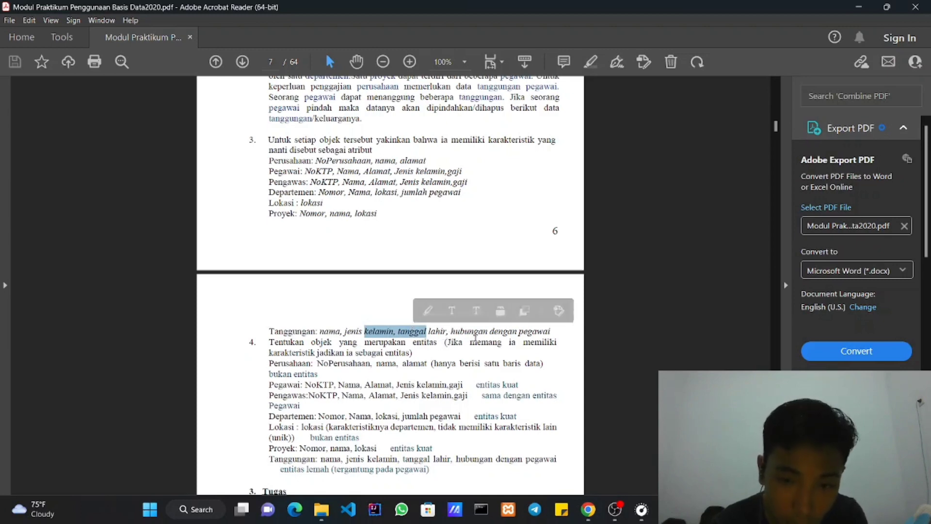
{"action": "key", "text": "alt+Tab"}
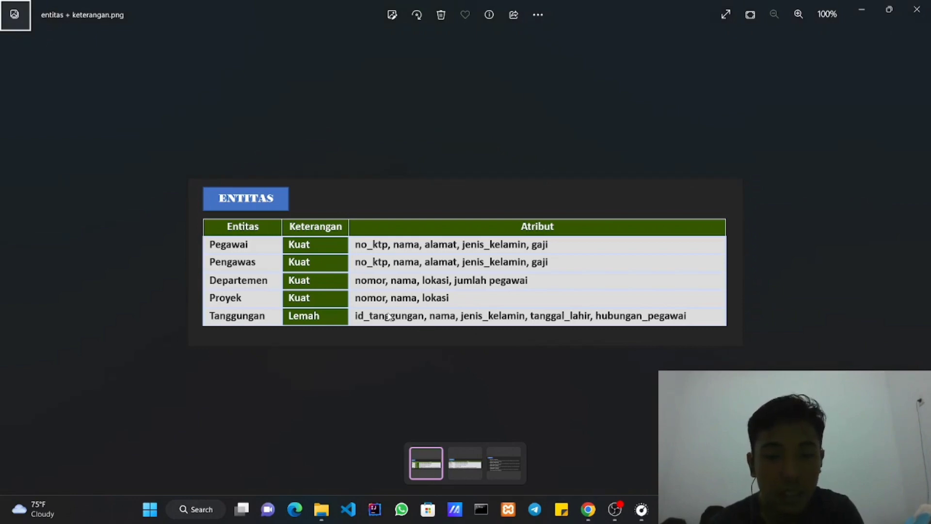
{"action": "key", "text": "alt+Tab"}
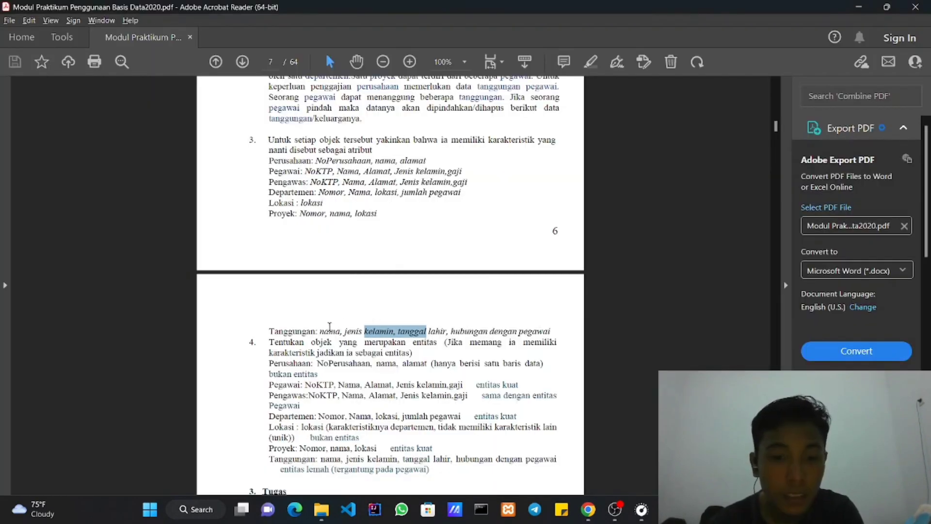
{"action": "key", "text": "alt+Tab"}
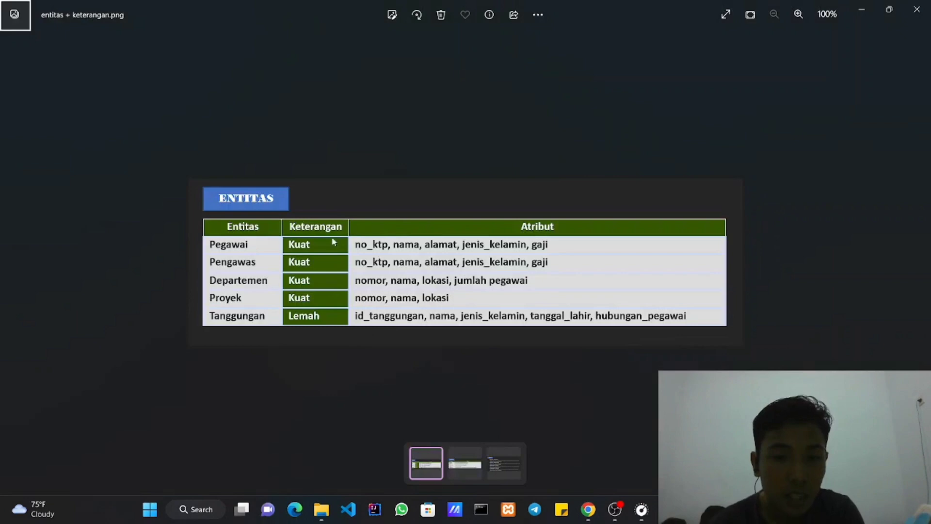
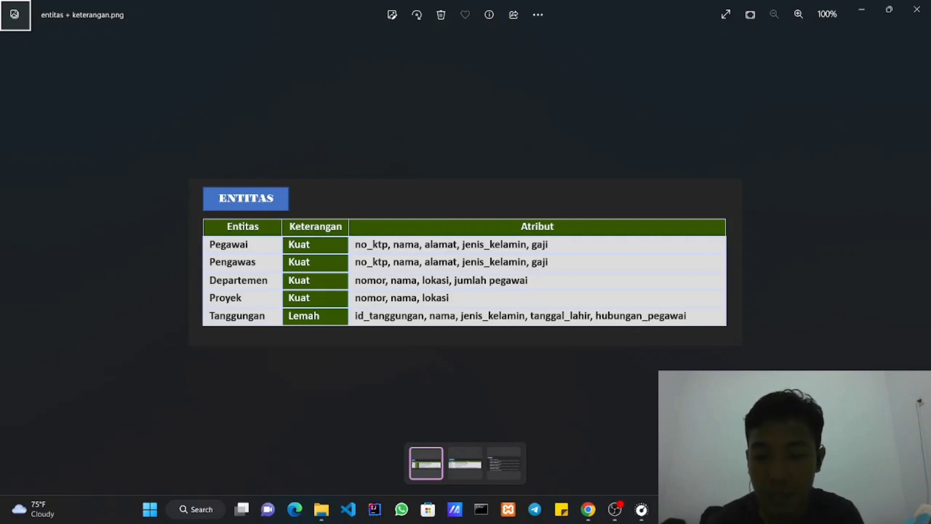
Place a new table in layer Perusahaan A beside tb_proyek and name it tb_tanggungan, checking the entity name in the entity image.
{"action": "key", "text": "alt+Tab"}
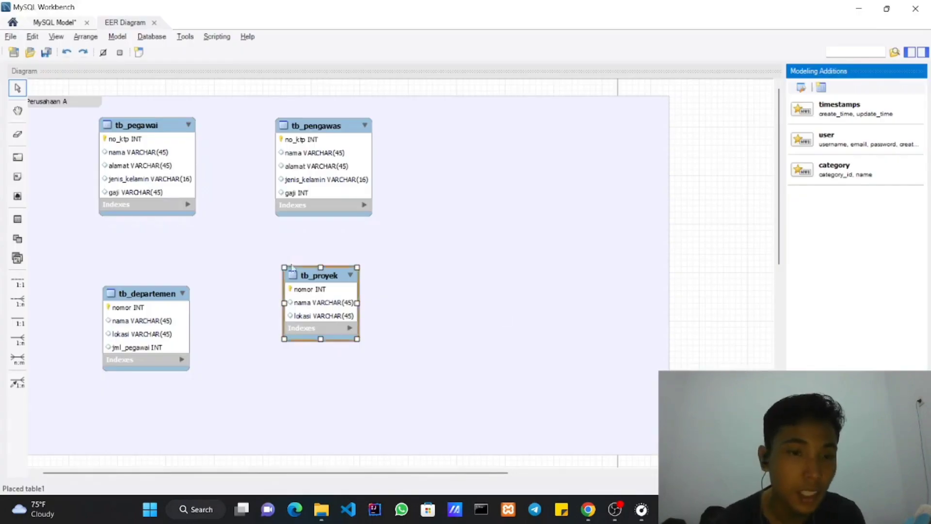
{"action": "left_click", "coordinate": [18, 220]}
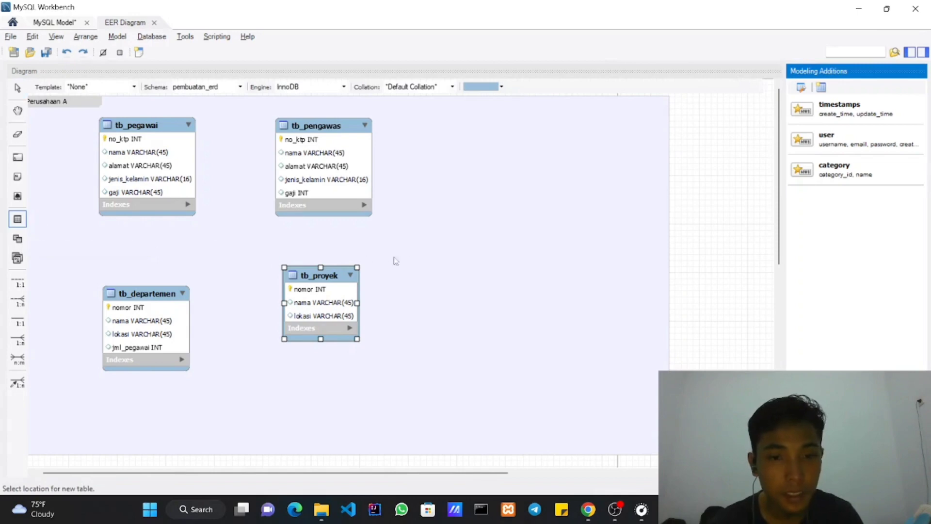
{"action": "left_click", "coordinate": [441, 255]}
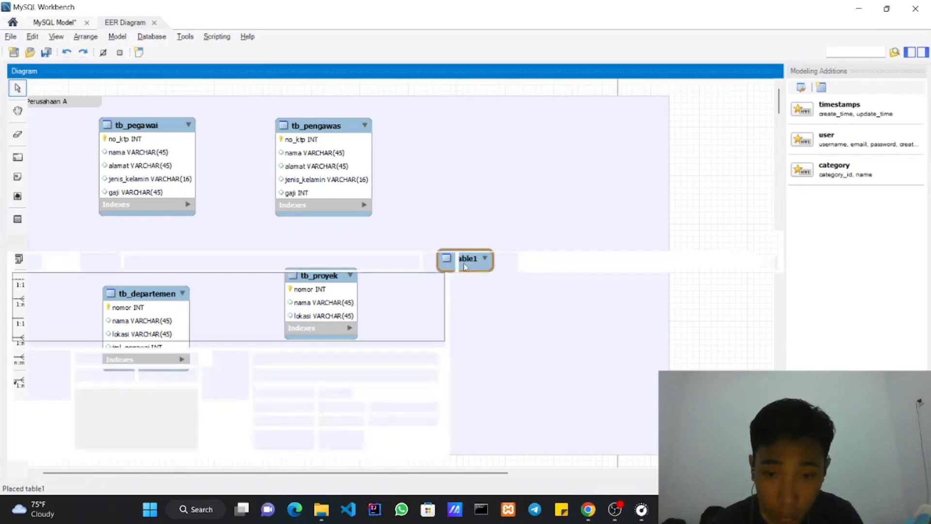
{"action": "key", "text": "alt+Tab"}
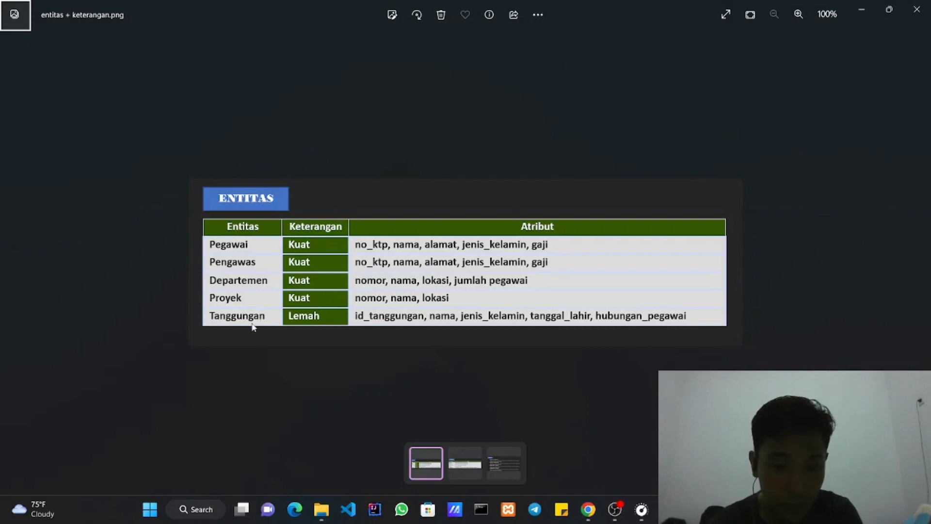
{"action": "key", "text": "alt+Tab"}
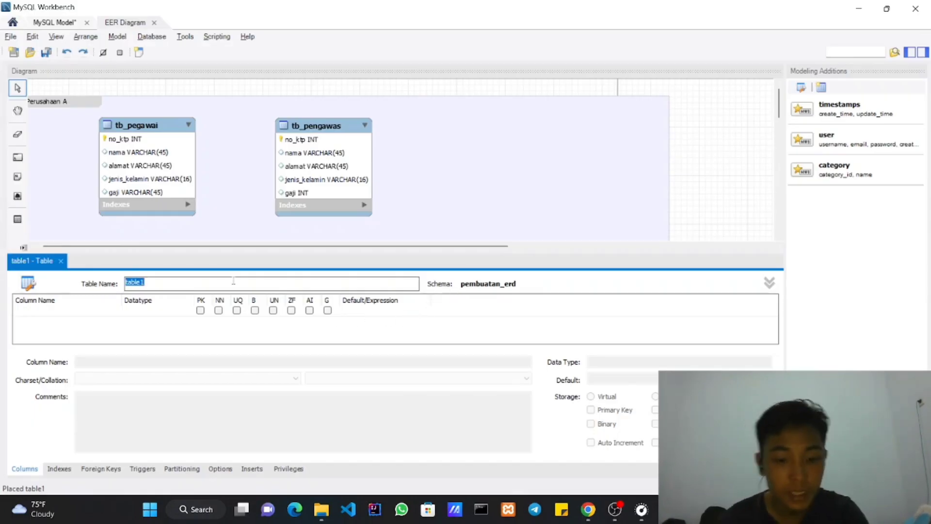
{"action": "type", "text": "tb_tan"}
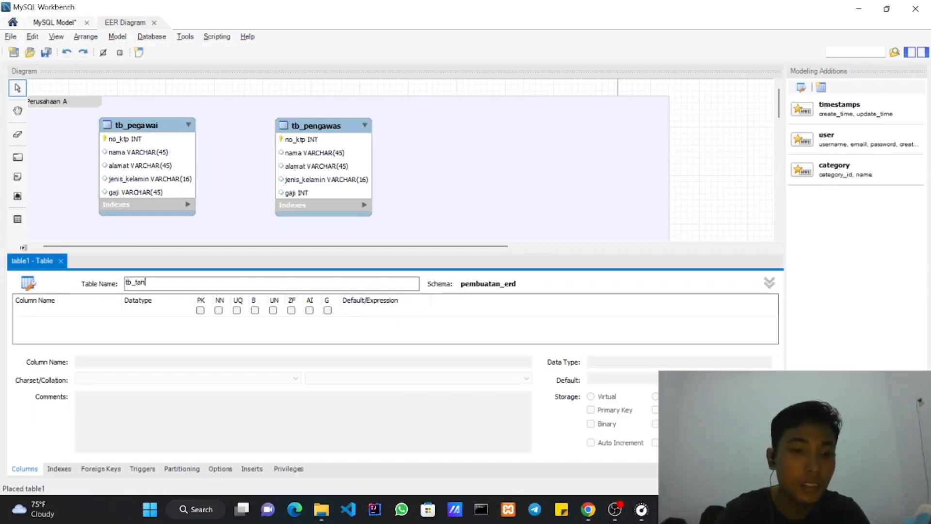
{"action": "type", "text": "ggungan"}
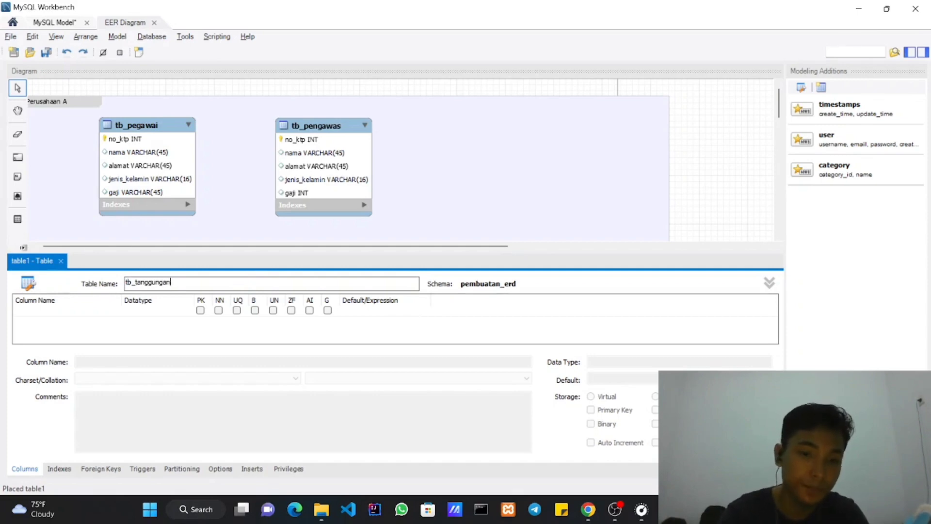
{"action": "left_click", "coordinate": [144, 312]}
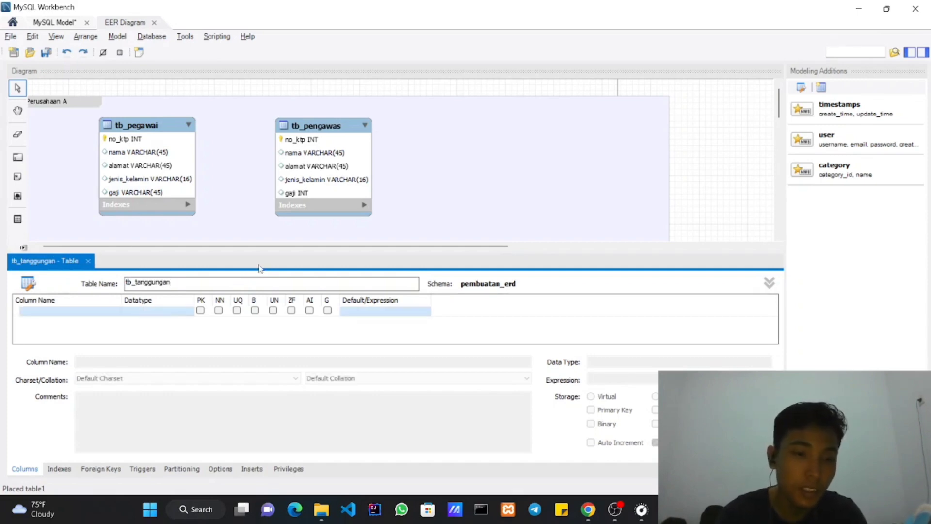
Enlarge the table editor area and add a first INT primary key column named id_tanggungan to tb_tanggungan.
{"action": "left_click_drag", "start_coordinate": [262, 252], "coordinate": [262, 193]}
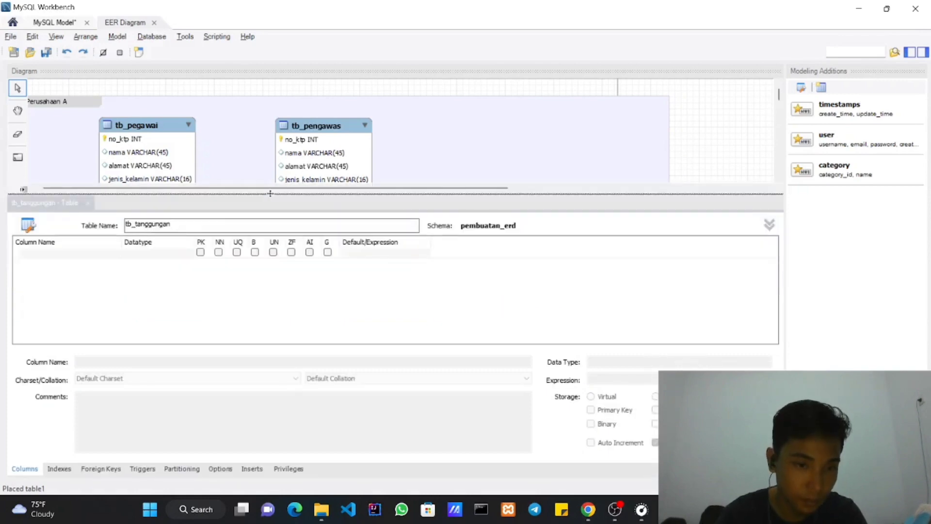
{"action": "left_click", "coordinate": [139, 253]}
{"action": "left_click", "coordinate": [103, 255]}
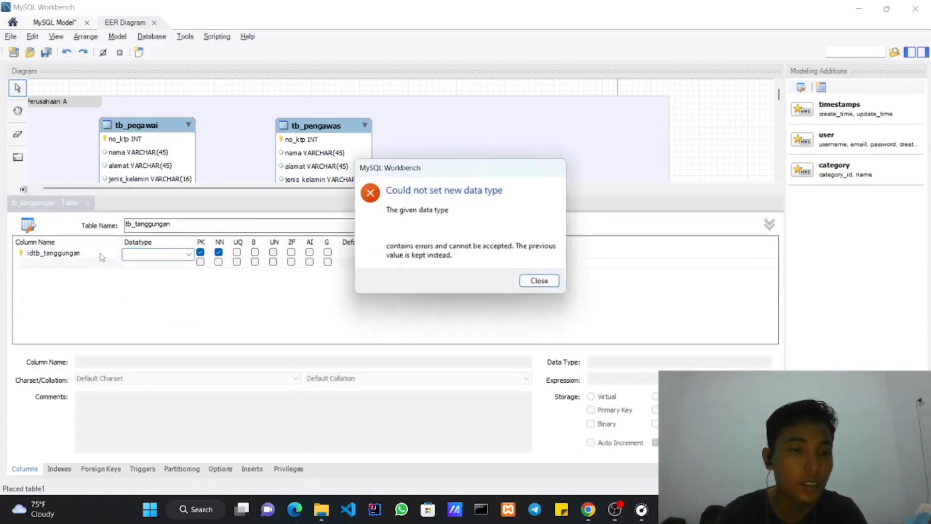
{"action": "left_click", "coordinate": [534, 283]}
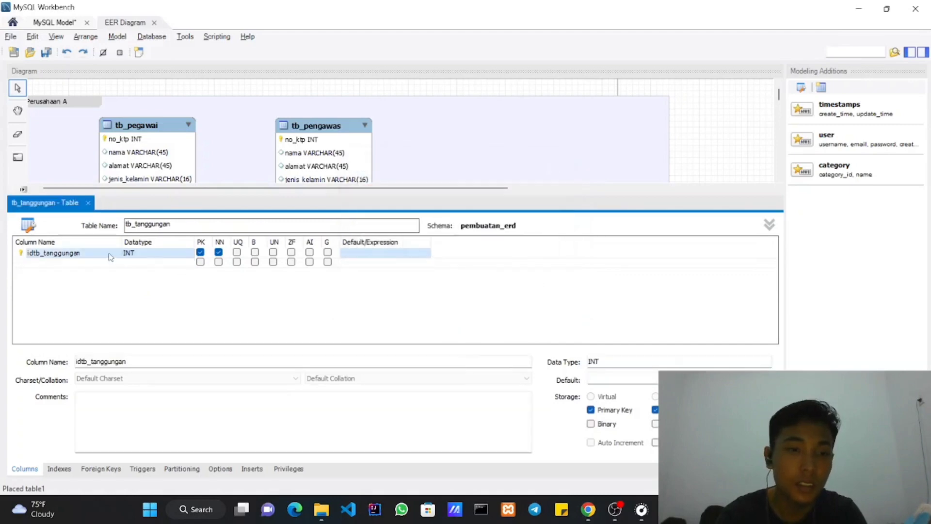
{"action": "left_click", "coordinate": [85, 254]}
{"action": "key", "text": "alt+Tab"}
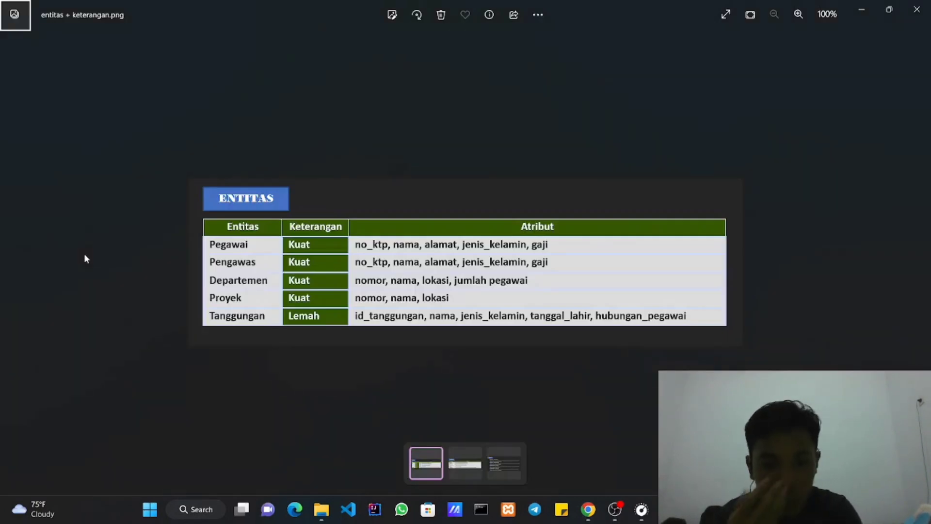
{"action": "key", "text": "alt+Tab"}
{"action": "type", "text": "id_"}
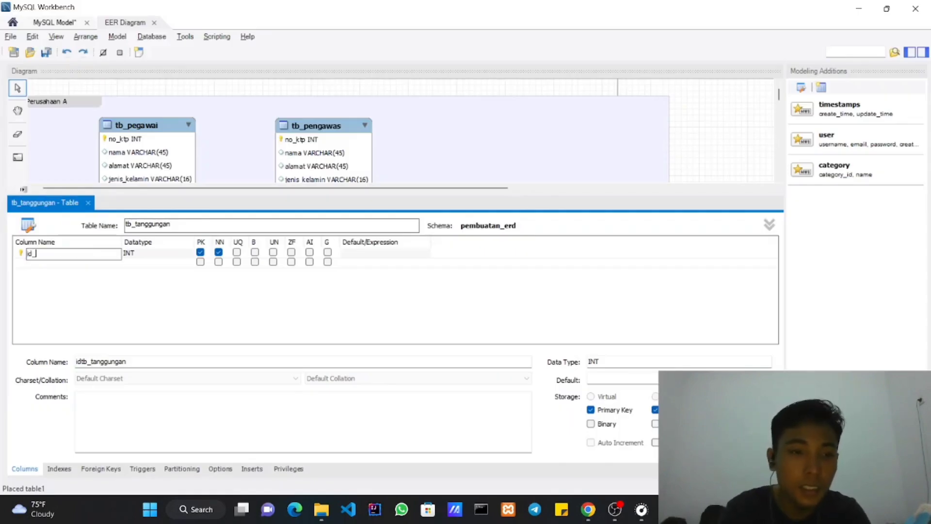
{"action": "type", "text": "tanggungan"}
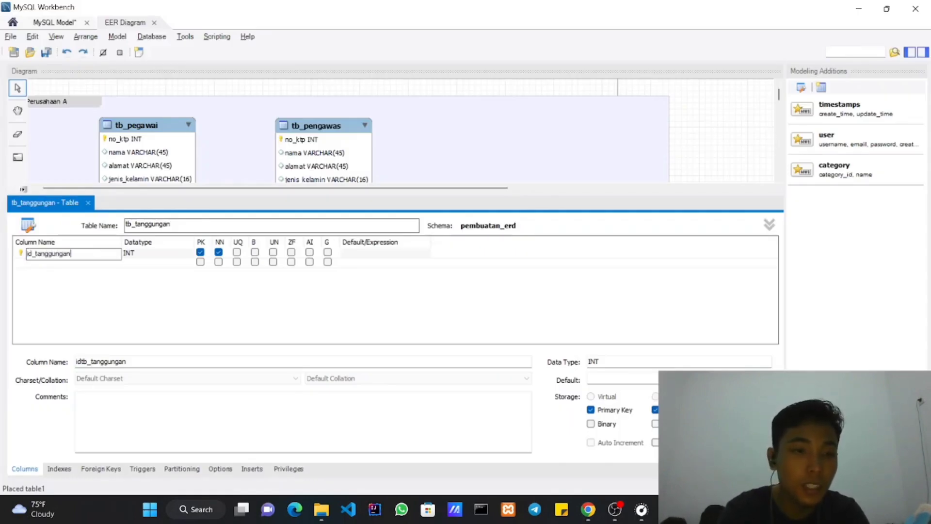
Add a VARCHAR(45) column named nama below id_tanggungan in tb_tanggungan.
{"action": "key", "text": "alt+Tab"}
{"action": "key", "text": "alt+Tab"}
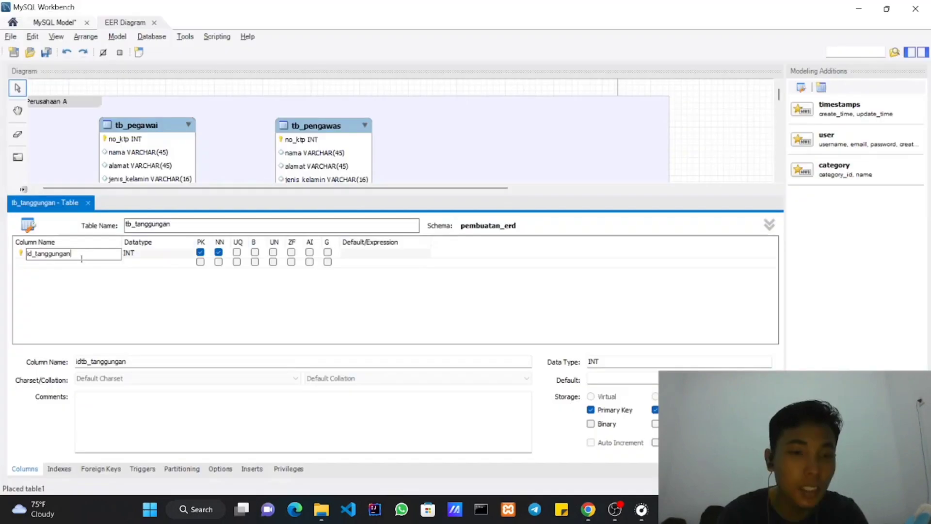
{"action": "left_click", "coordinate": [67, 265]}
{"action": "type", "text": "nama"}
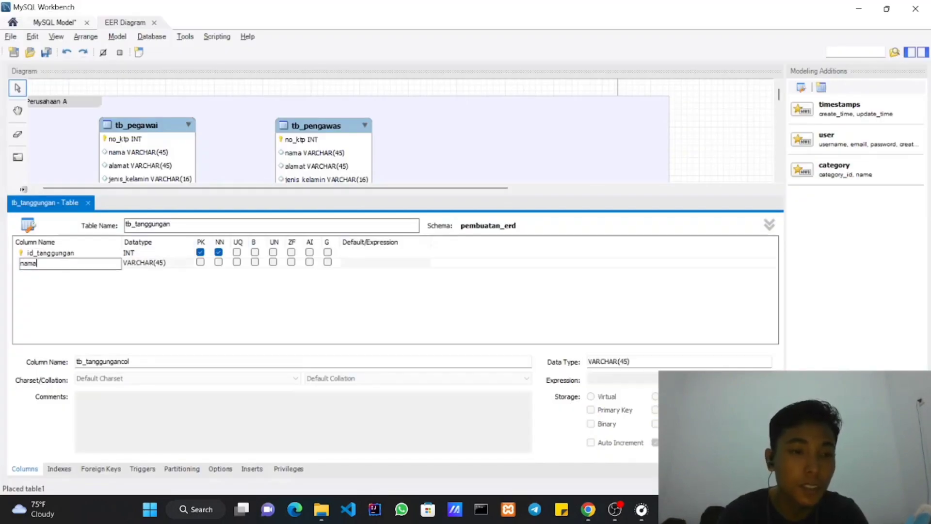
Check the remaining Tanggungan attributes in the entity image and add a VARCHAR(45) column named jenis_kelamin below nama.
{"action": "key", "text": "alt+Tab"}
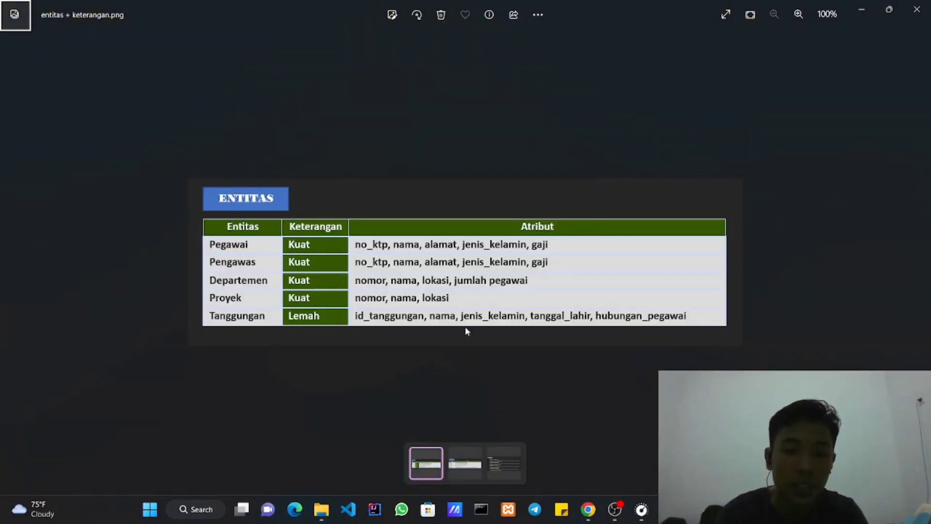
{"action": "key", "text": "alt+Tab"}
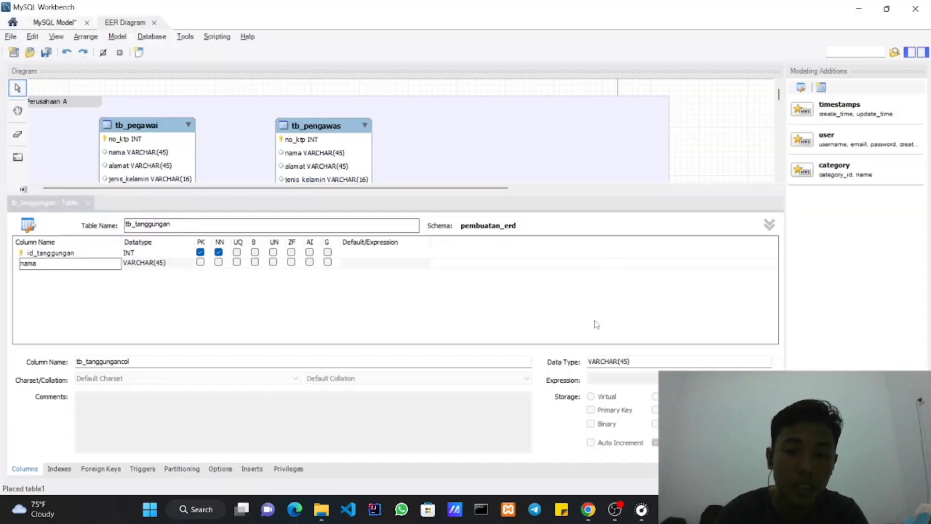
{"action": "left_click", "coordinate": [52, 274]}
{"action": "left_click", "coordinate": [52, 274]}
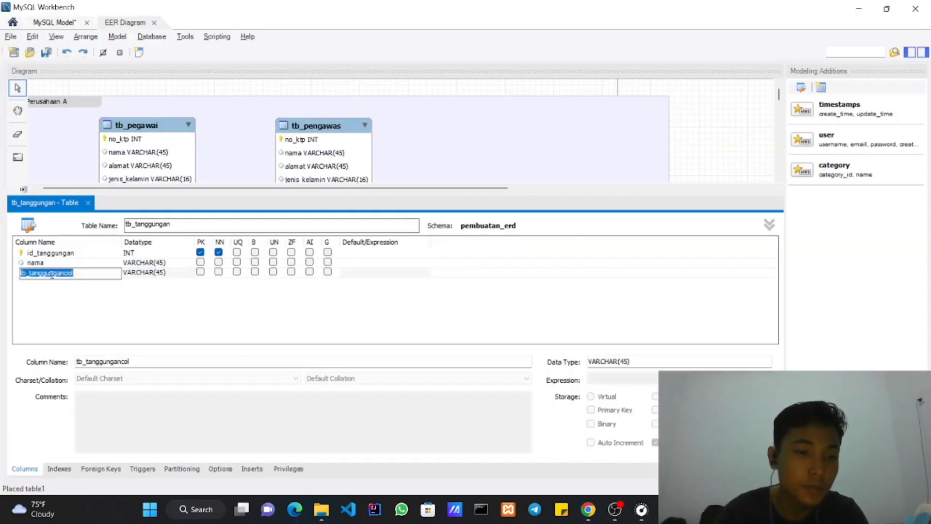
{"action": "type", "text": "jenis_"}
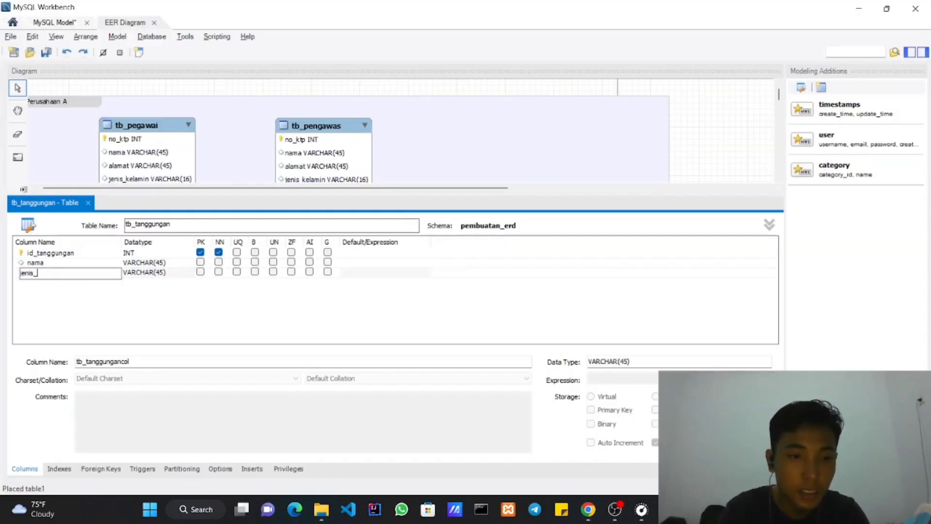
{"action": "type", "text": "kelamin"}
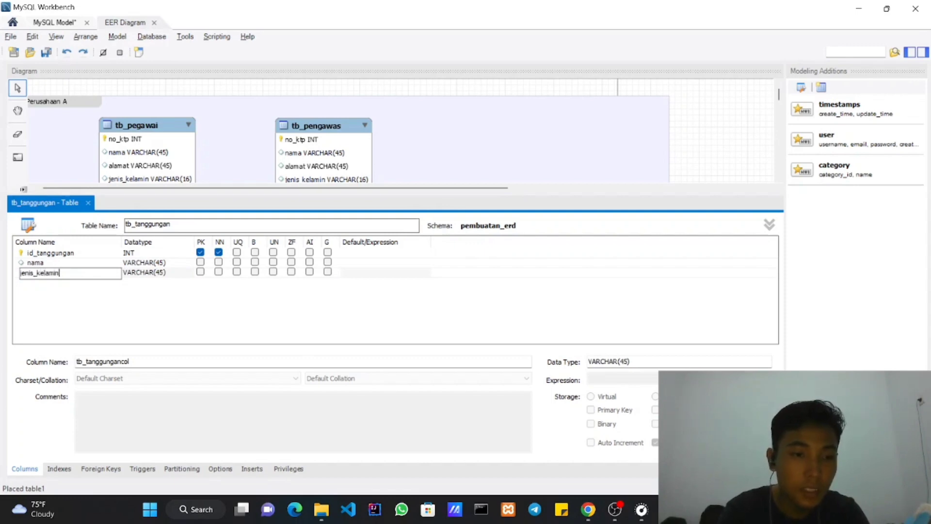
{"action": "double_click", "coordinate": [24, 273]}
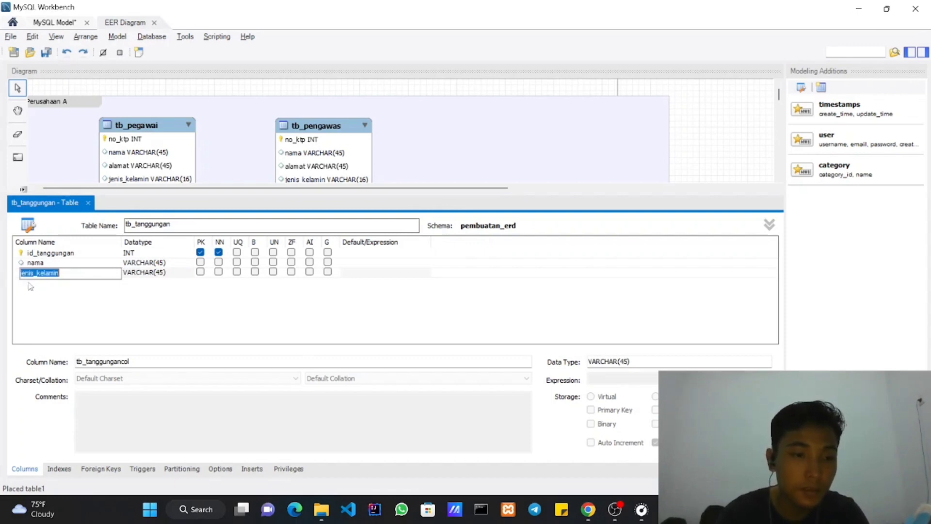
Add a VARCHAR(45) column named tanggal_lahir below jenis_kelamin, replacing the default column name.
{"action": "double_click", "coordinate": [29, 283]}
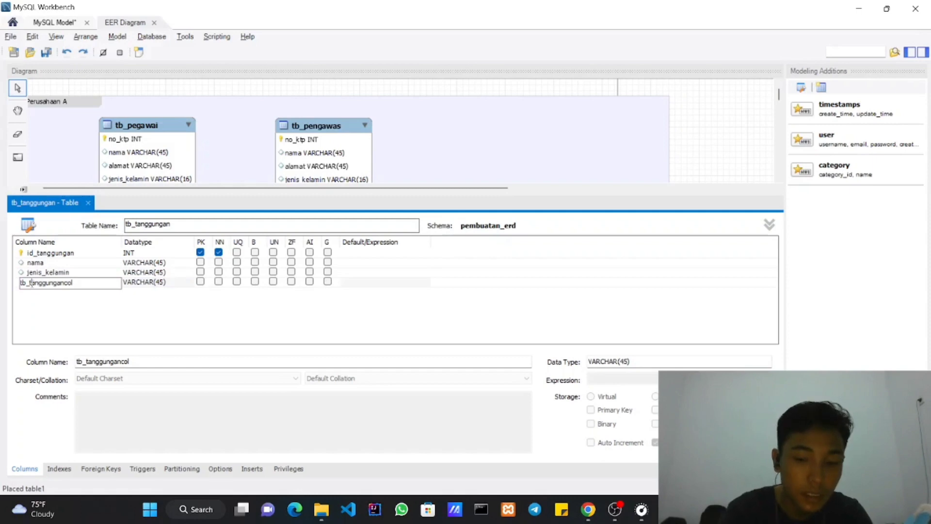
{"action": "key", "text": "BackSpace"}
{"action": "key", "text": "BackSpace"}
{"action": "key", "text": "BackSpace"}
{"action": "key", "text": "BackSpace"}
{"action": "left_click", "coordinate": [69, 284]}
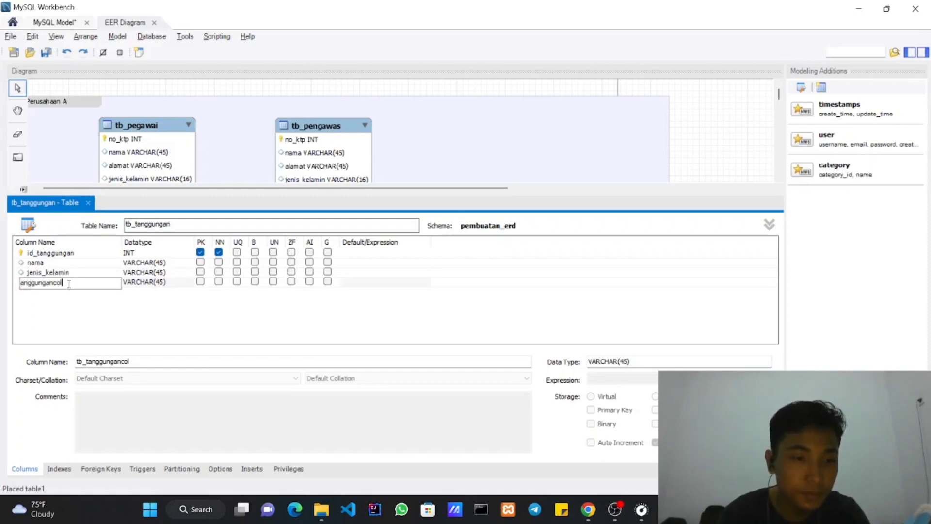
{"action": "key", "text": "BackSpace"}
{"action": "key", "text": "BackSpace"}
{"action": "key", "text": "BackSpace"}
{"action": "key", "text": "BackSpace"}
{"action": "key", "text": "BackSpace"}
{"action": "key", "text": "BackSpace"}
{"action": "key", "text": "BackSpace"}
{"action": "key", "text": "BackSpace"}
{"action": "key", "text": "BackSpace"}
{"action": "key", "text": "BackSpace"}
{"action": "key", "text": "BackSpace"}
{"action": "key", "text": "BackSpace"}
{"action": "type", "text": "ta"}
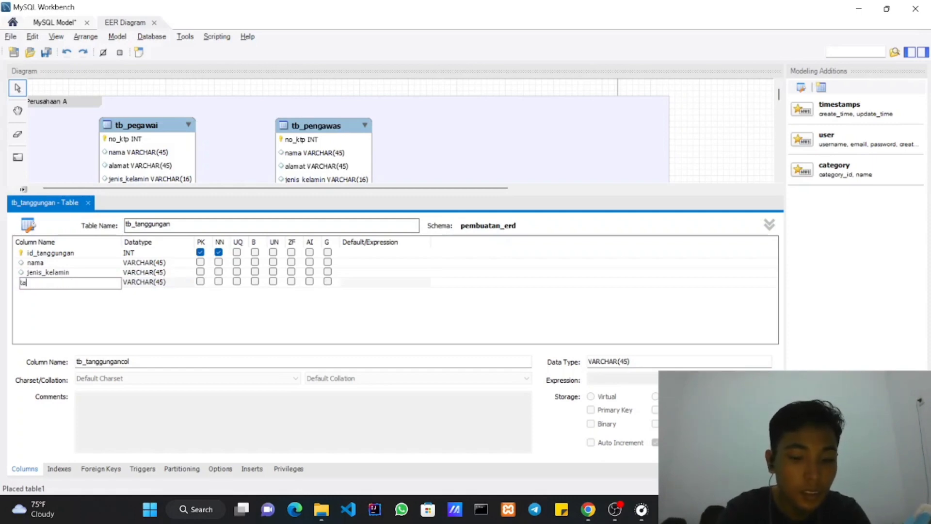
{"action": "type", "text": "nggal_"}
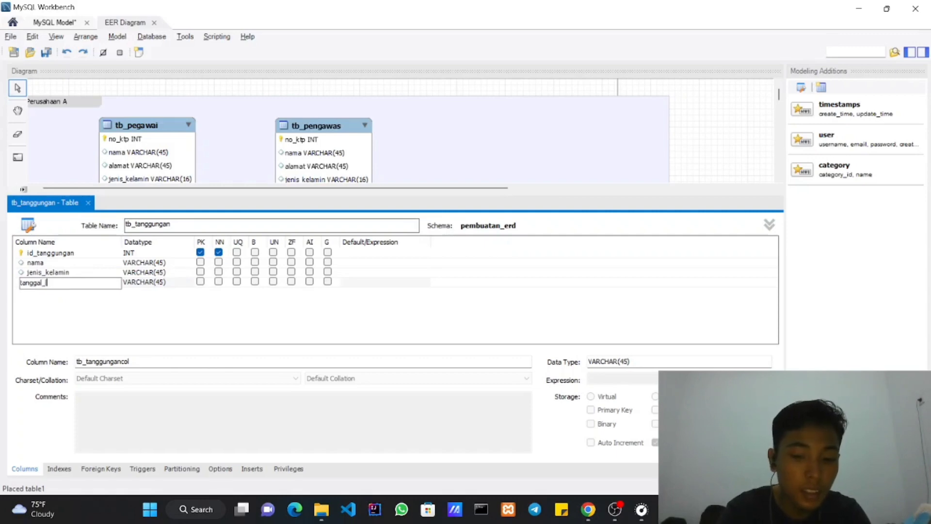
{"action": "type", "text": "lahir"}
Add a VARCHAR(45) column named hub_pegawai below tanggal_lahir, checking the last Tanggungan attribute in the entity image.
{"action": "key", "text": "alt+Tab"}
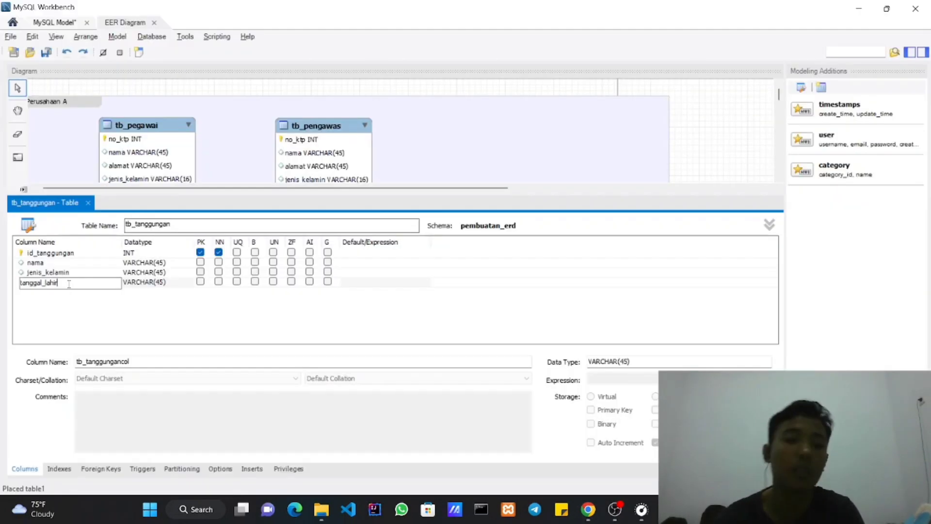
{"action": "key", "text": "alt+Tab"}
{"action": "left_click", "coordinate": [71, 293]}
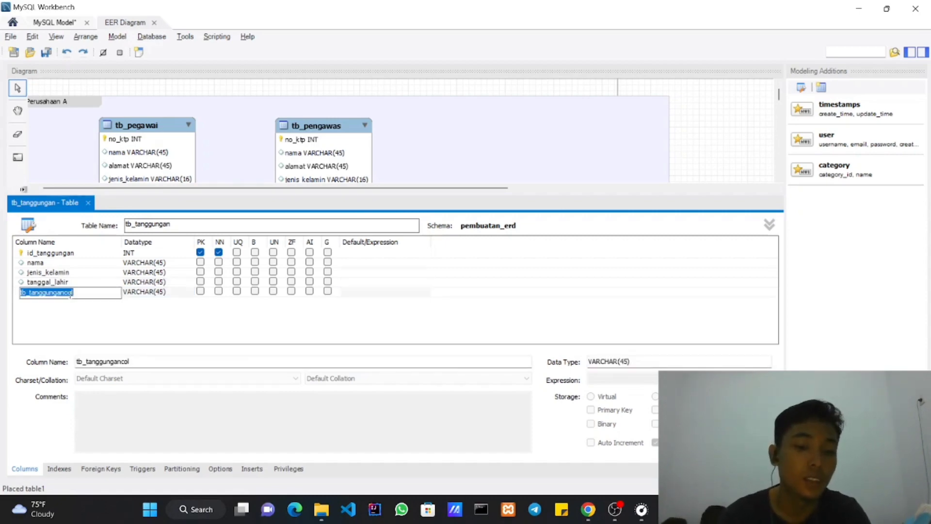
{"action": "type", "text": "hubunga"}
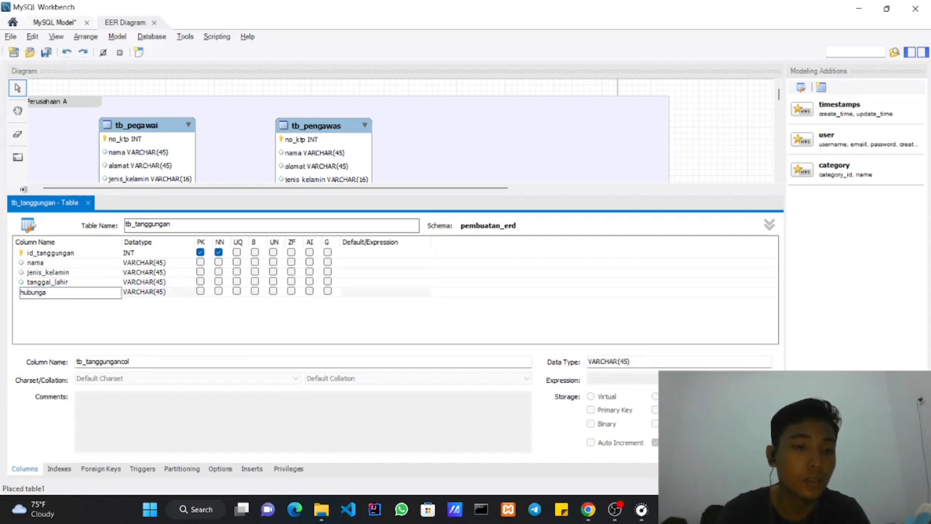
{"action": "key", "text": "BackSpace"}
{"action": "key", "text": "BackSpace"}
{"action": "key", "text": "BackSpace"}
{"action": "key", "text": "BackSpace"}
{"action": "type", "text": "_pegawa"}
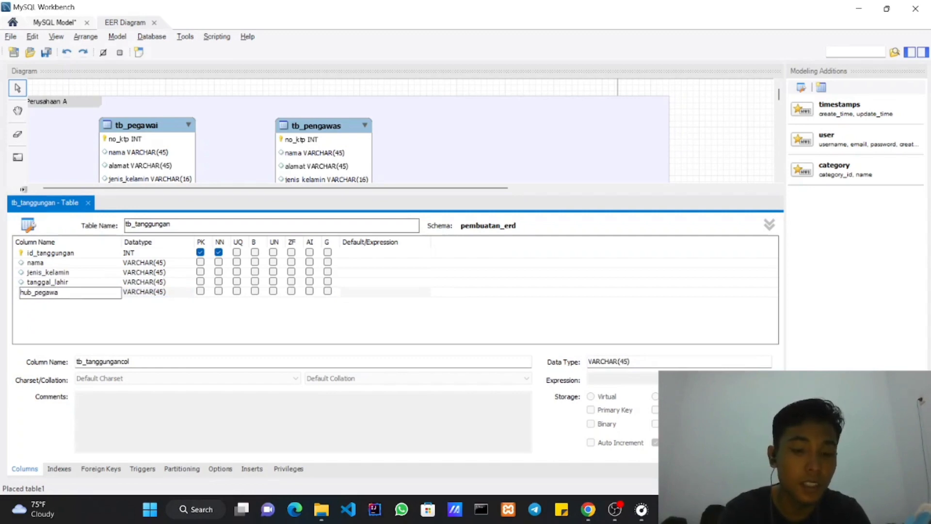
{"action": "type", "text": "i"}
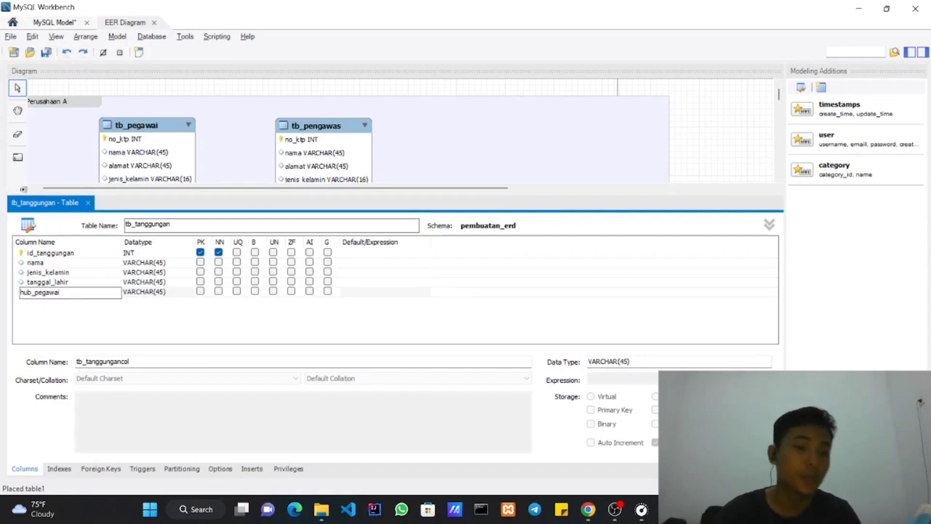
{"action": "left_click", "coordinate": [129, 311]}
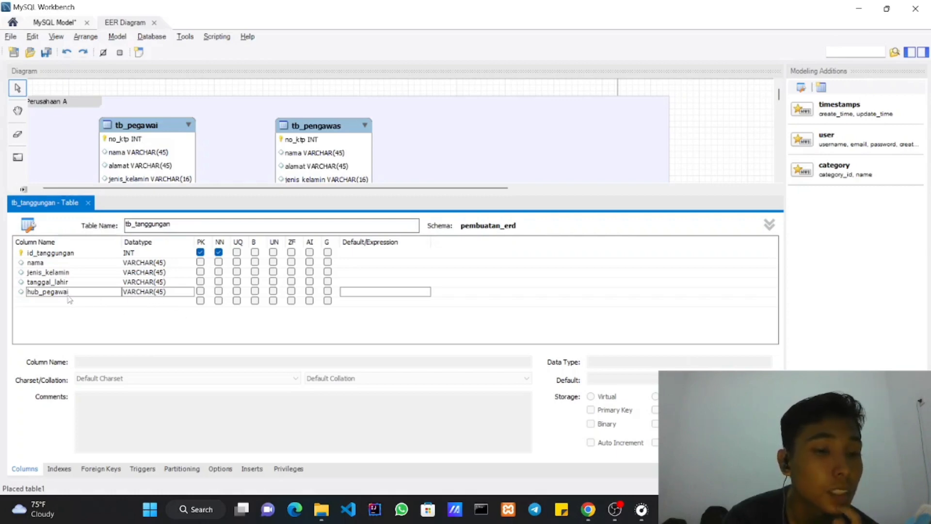
Set the datatype of the jenis_kelamin column in tb_tanggungan to VARCHAR(16).
{"action": "left_click", "coordinate": [160, 273]}
{"action": "left_click", "coordinate": [162, 273]}
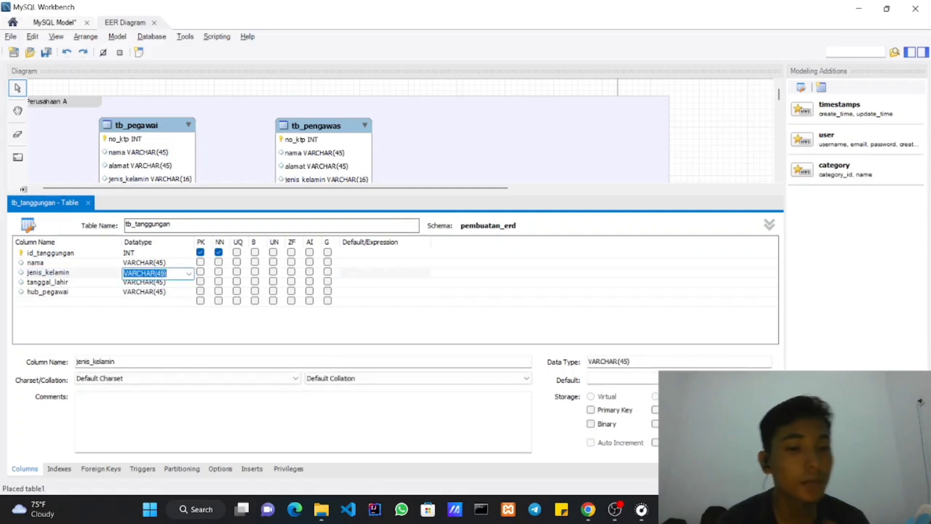
{"action": "left_click", "coordinate": [162, 273]}
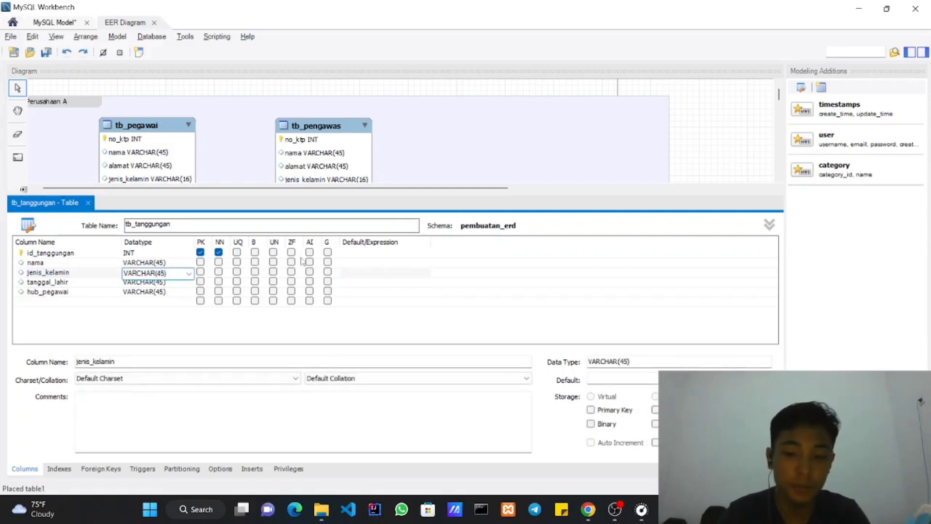
{"action": "key", "text": "BackSpace"}
{"action": "key", "text": "BackSpace"}
{"action": "type", "text": "16"}
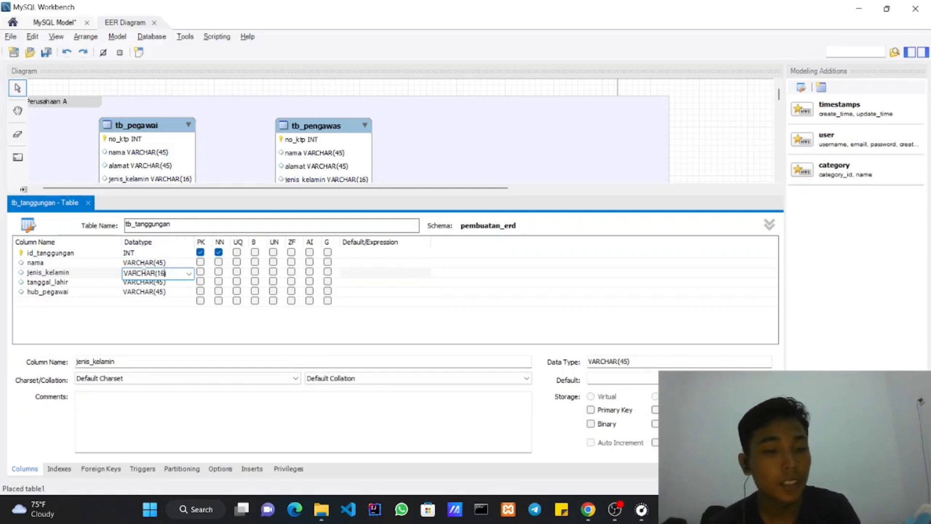
{"action": "left_click", "coordinate": [127, 324]}
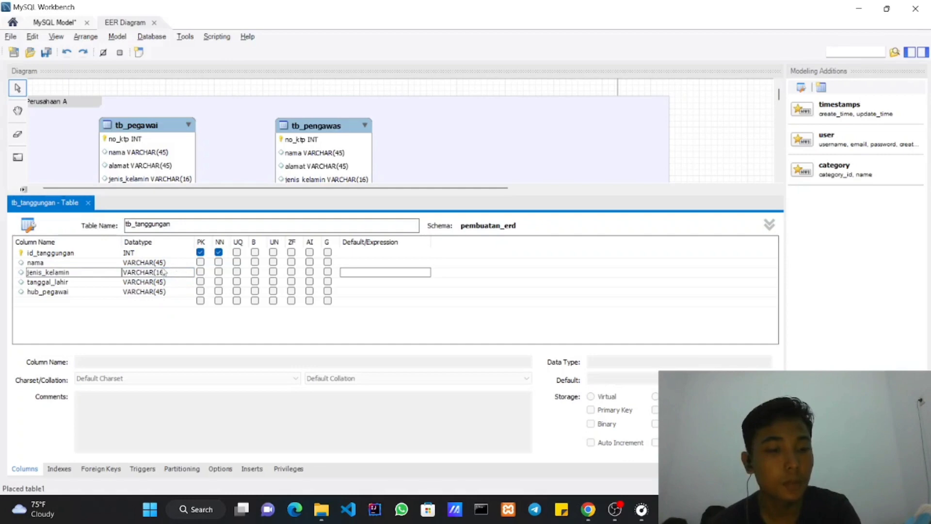
Make id_tanggungan auto-increment after checking the Tanggungan entity in the module PDF, and close the table editor.
{"action": "left_click", "coordinate": [140, 253]}
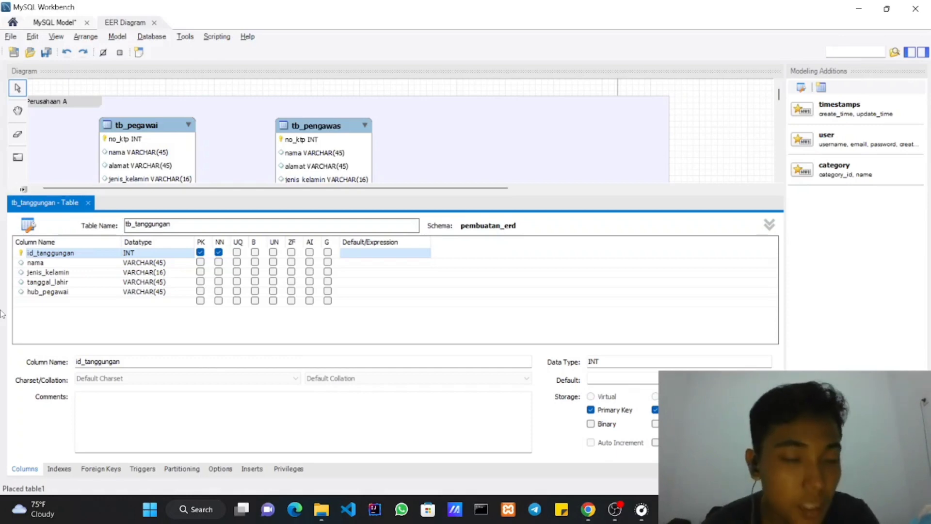
{"action": "left_click", "coordinate": [82, 328]}
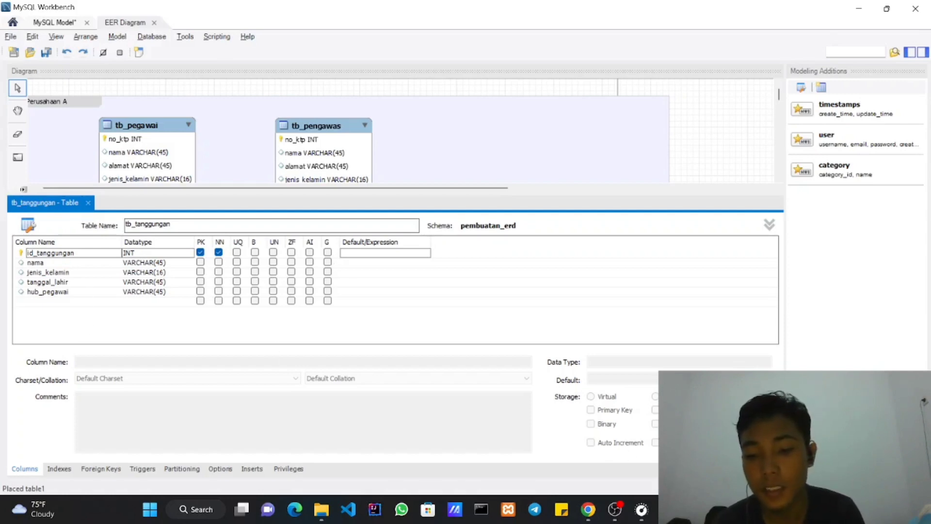
{"action": "key", "text": "alt+Tab"}
{"action": "scroll", "coordinate": [403, 377], "scroll_direction": "down", "scroll_amount": 1}
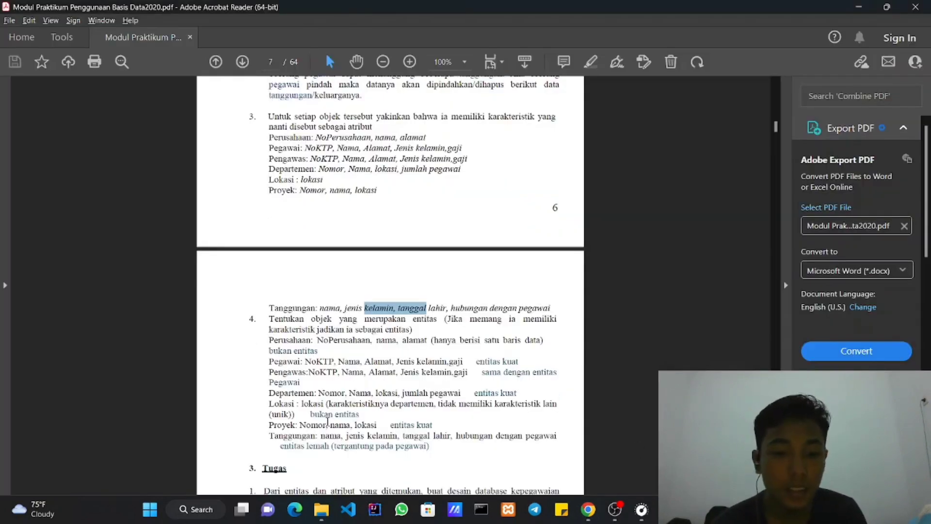
{"action": "left_click_drag", "start_coordinate": [339, 435], "coordinate": [506, 450]}
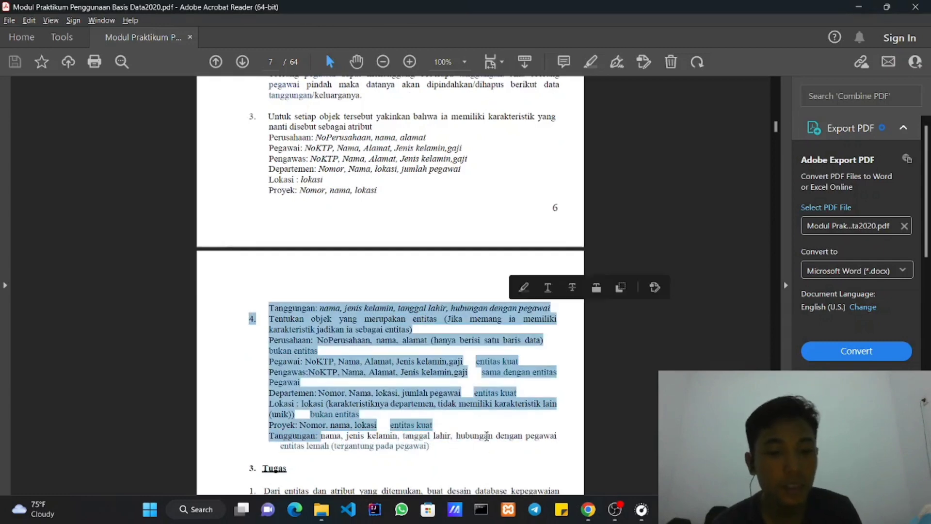
{"action": "key", "text": "alt+Tab"}
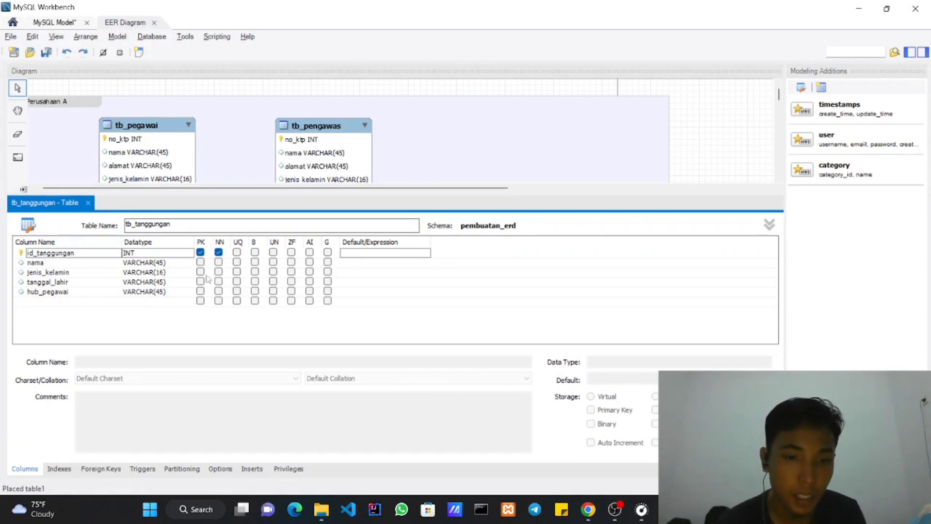
{"action": "left_click", "coordinate": [309, 253]}
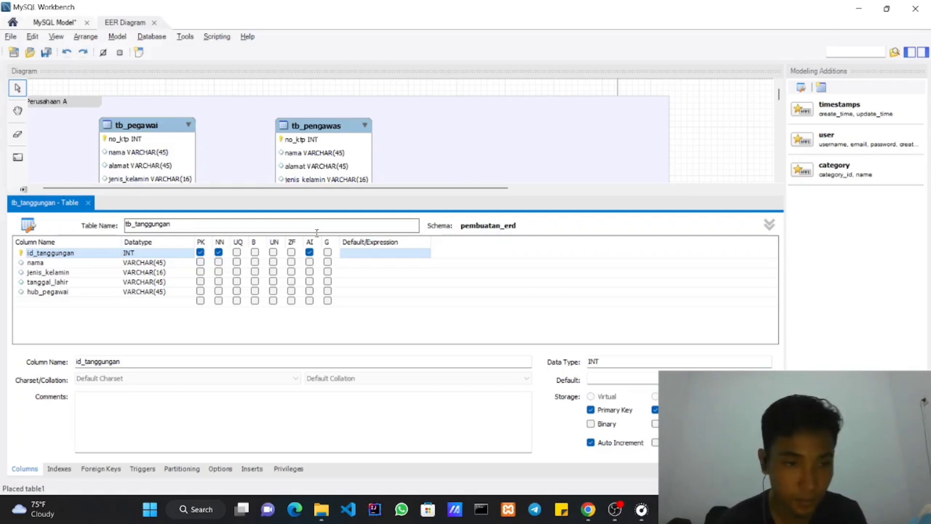
{"action": "left_click", "coordinate": [89, 203]}
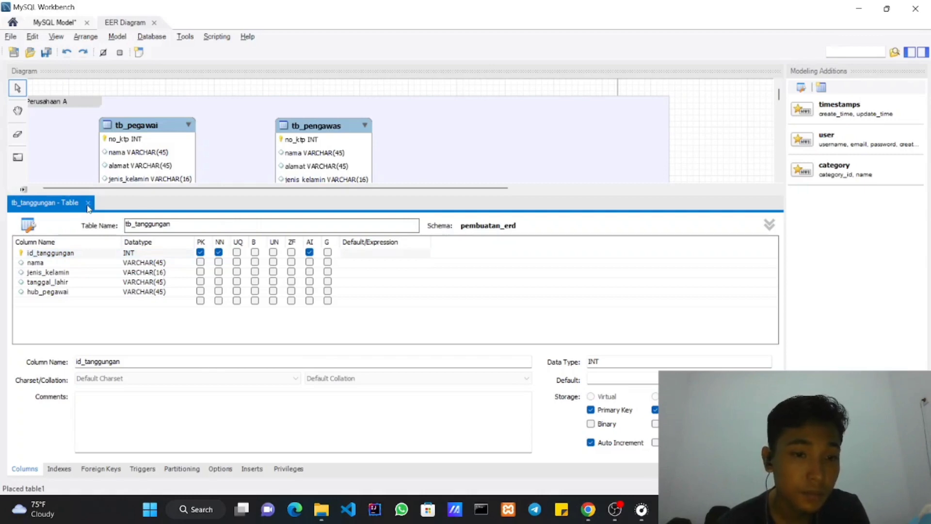
{"action": "left_click", "coordinate": [88, 204]}
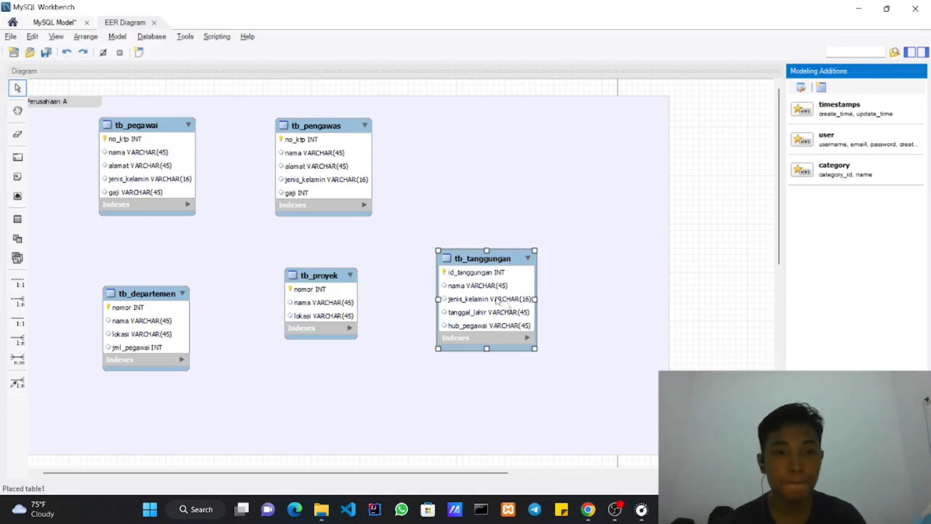
{"action": "right_click", "coordinate": [443, 337]}
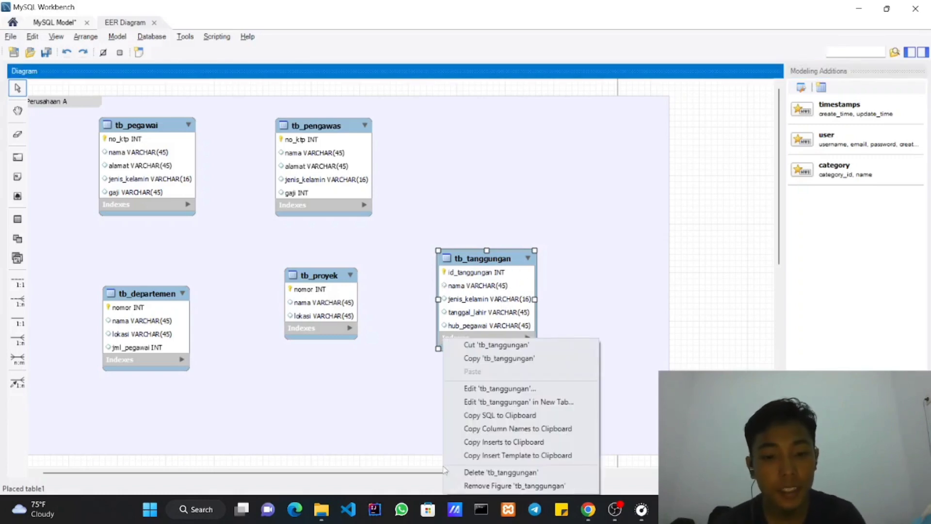
{"action": "left_click", "coordinate": [410, 466]}
{"action": "left_click_drag", "start_coordinate": [422, 476], "coordinate": [387, 471]}
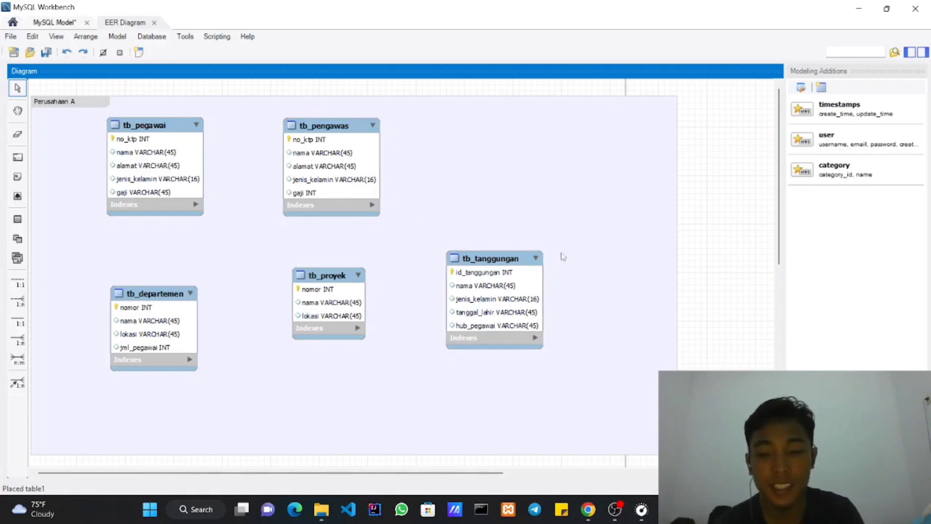
Examine the relationship rules in relasi.png, comparing them with the entity descriptions in the module PDF and the tables in the diagram.
{"action": "left_click", "coordinate": [722, 510]}
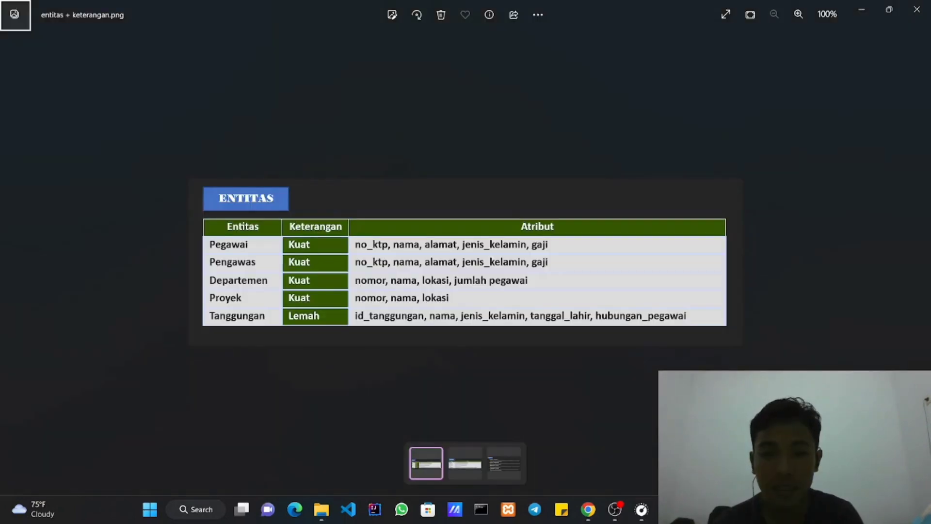
{"action": "key", "text": "Right"}
{"action": "key", "text": "Right"}
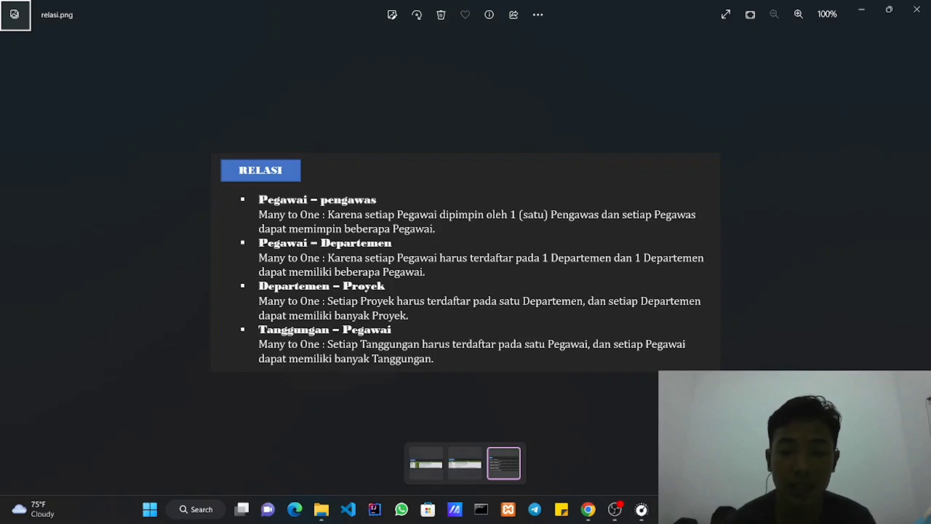
{"action": "key", "text": "alt+Tab"}
{"action": "scroll", "coordinate": [495, 250], "scroll_direction": "up", "scroll_amount": 5}
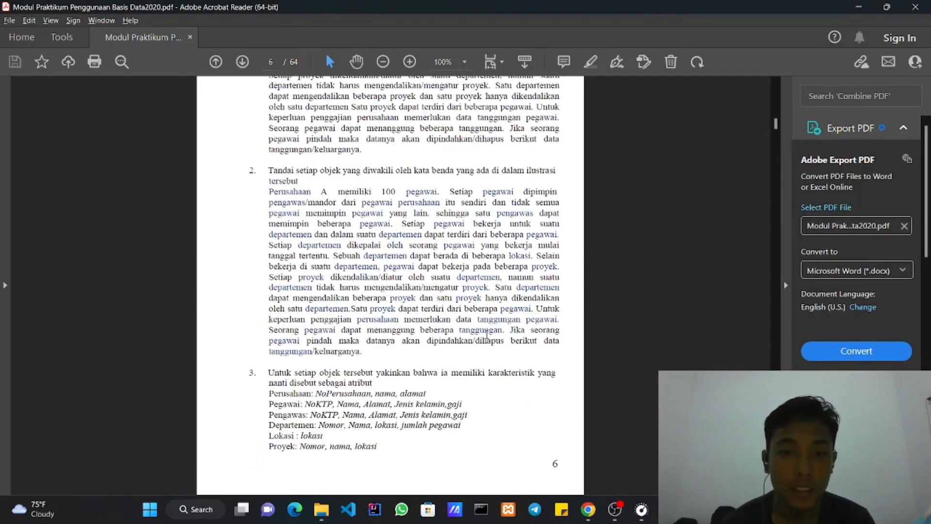
{"action": "scroll", "coordinate": [495, 249], "scroll_direction": "down", "scroll_amount": 5}
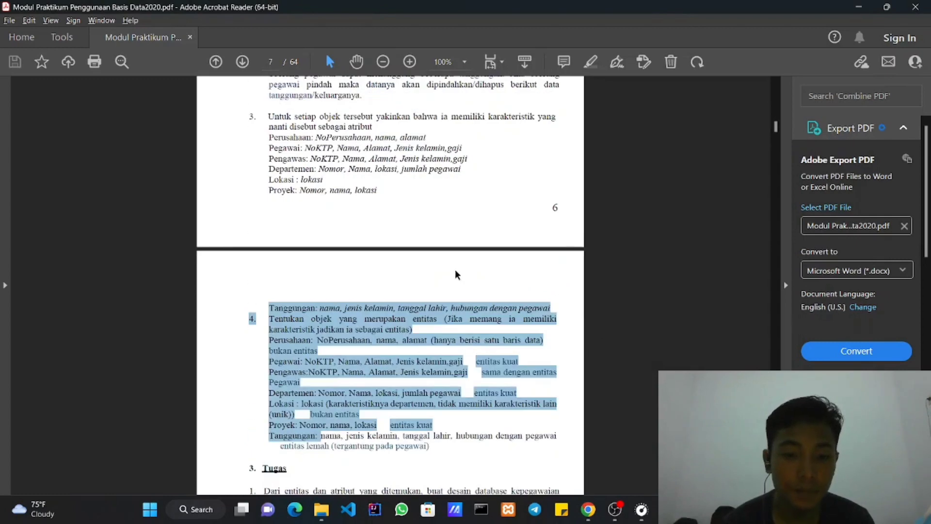
{"action": "scroll", "coordinate": [456, 269], "scroll_direction": "up", "scroll_amount": 1}
{"action": "key", "text": "alt+Tab"}
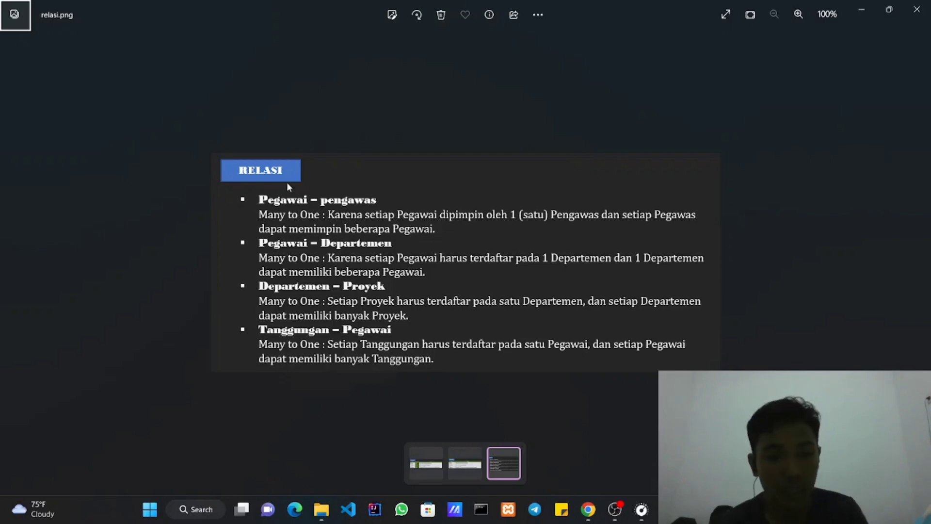
{"action": "key", "text": "alt+Tab"}
{"action": "left_click", "coordinate": [299, 186]}
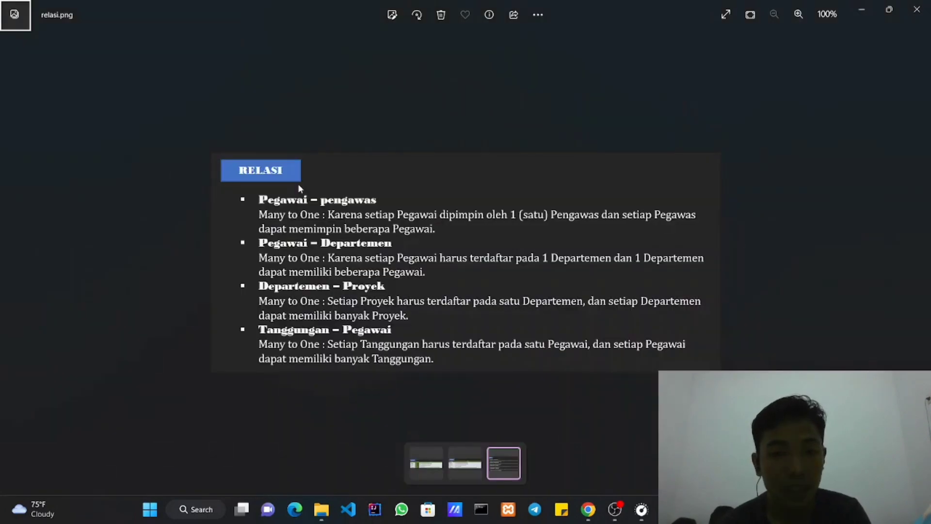
{"action": "key", "text": "alt+Tab"}
{"action": "key", "text": "alt+Tab"}
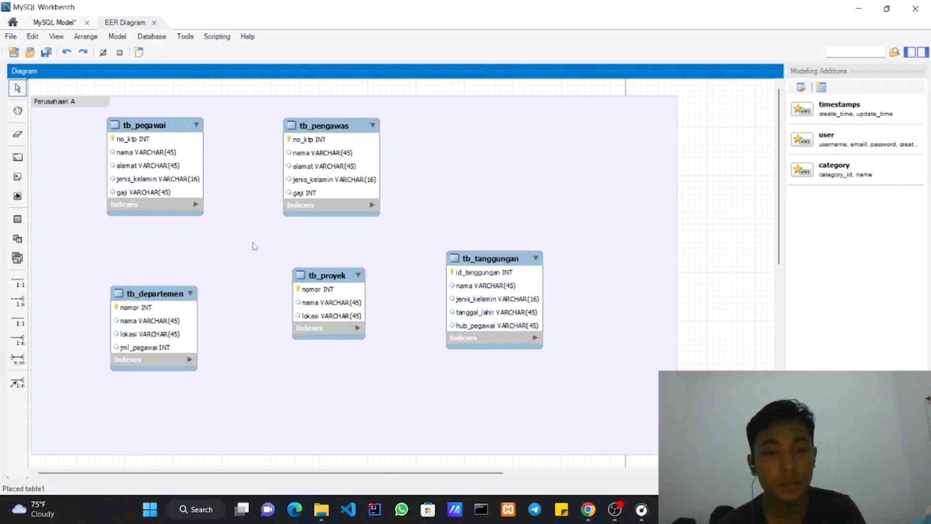
{"action": "key", "text": "alt+Tab"}
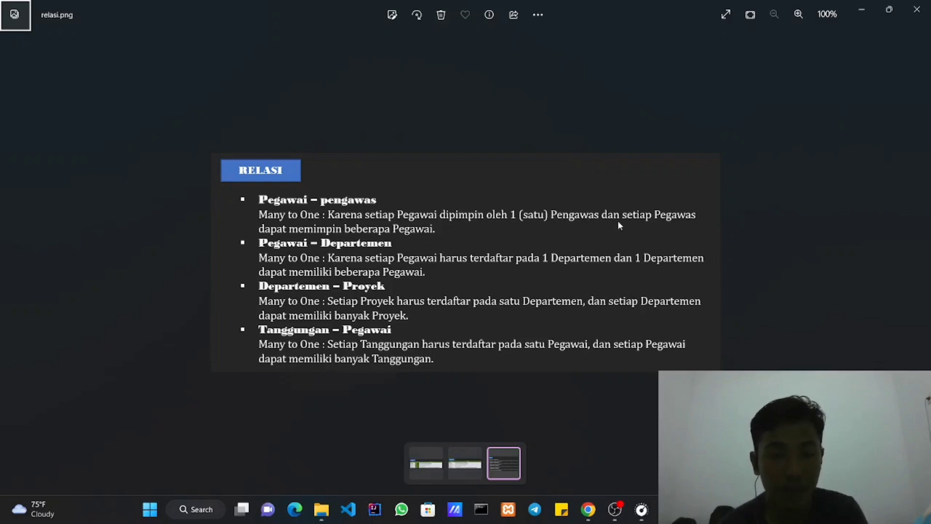
{"action": "key", "text": "alt+Tab"}
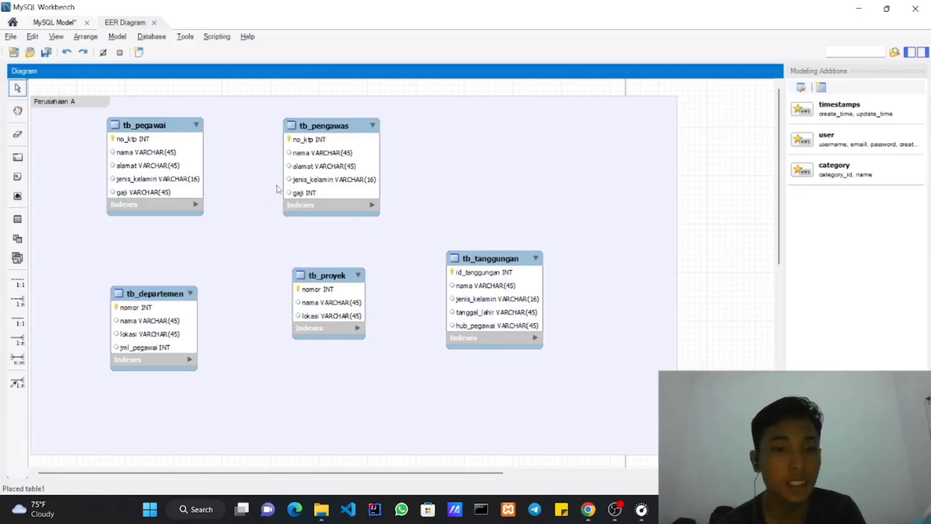
Try a non-identifying one-to-many relationship with tb_pengawas receiving the foreign key from tb_pegawai, and undo it.
{"action": "left_click", "coordinate": [22, 307]}
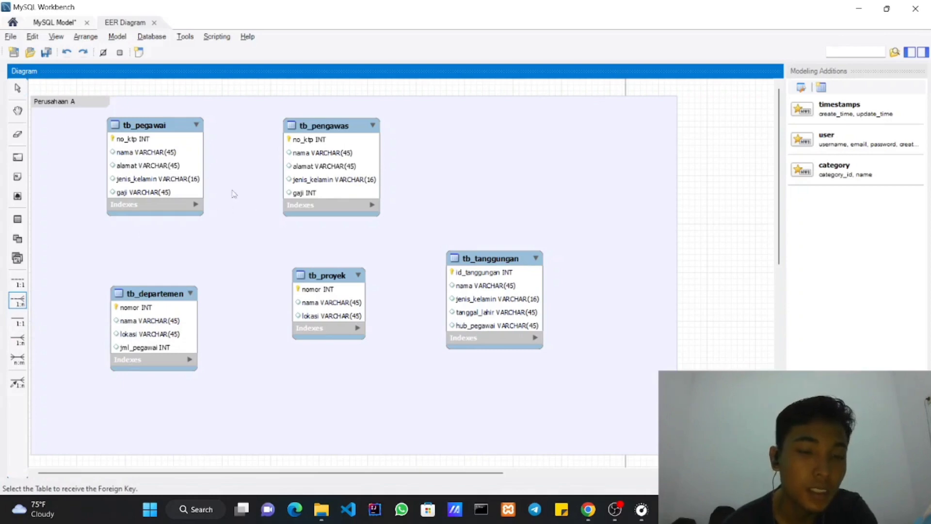
{"action": "left_click", "coordinate": [288, 174]}
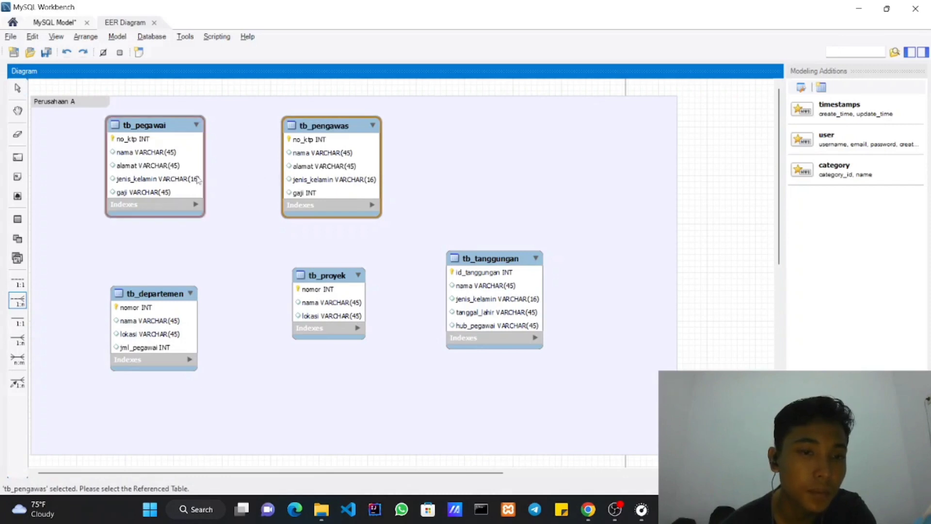
{"action": "left_click", "coordinate": [193, 180]}
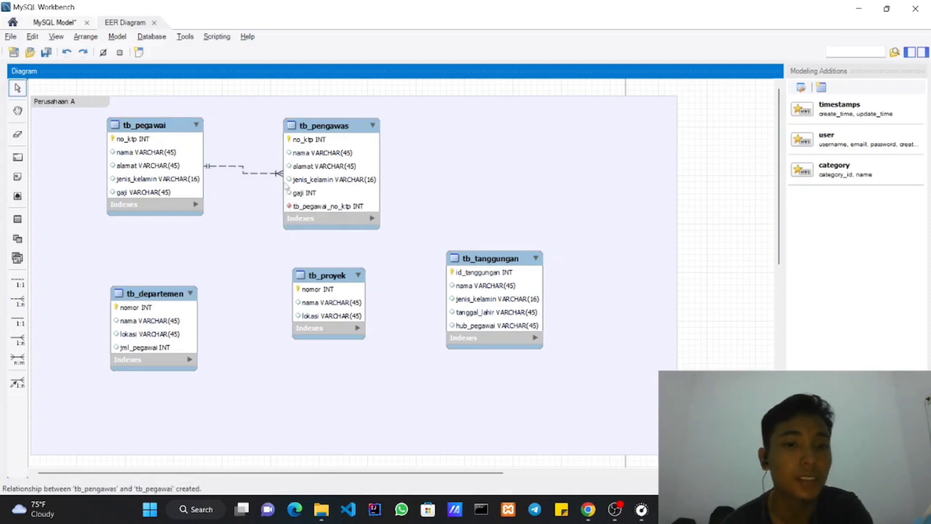
{"action": "key", "text": "ctrl+z"}
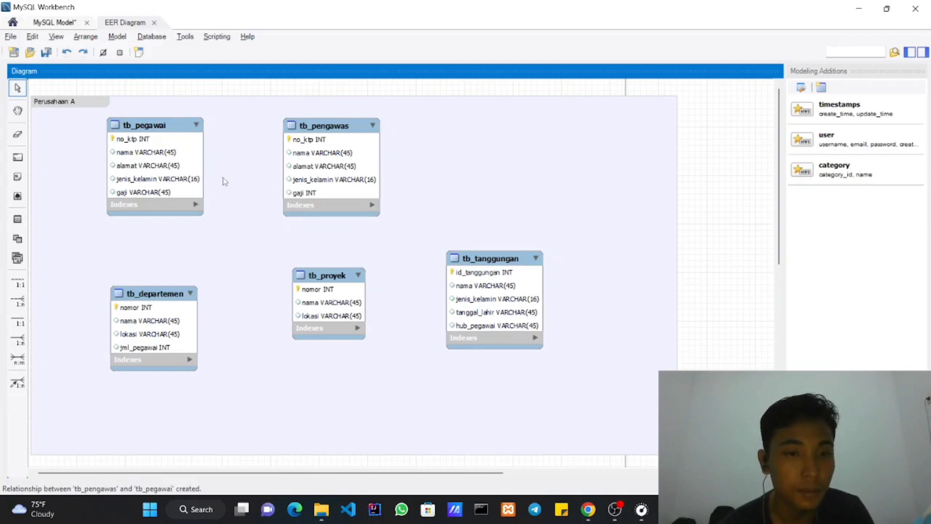
Try reversing the one-to-many relationship so tb_pegawai receives the foreign key from tb_pengawas, and undo it.
{"action": "left_click", "coordinate": [17, 300]}
{"action": "left_click", "coordinate": [202, 166]}
{"action": "left_click", "coordinate": [306, 164]}
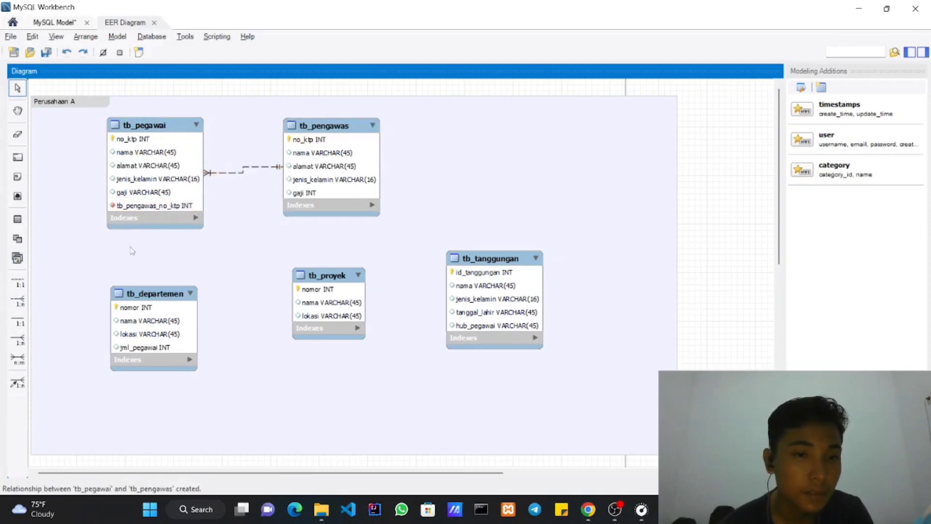
{"action": "key", "text": "ctrl+z"}
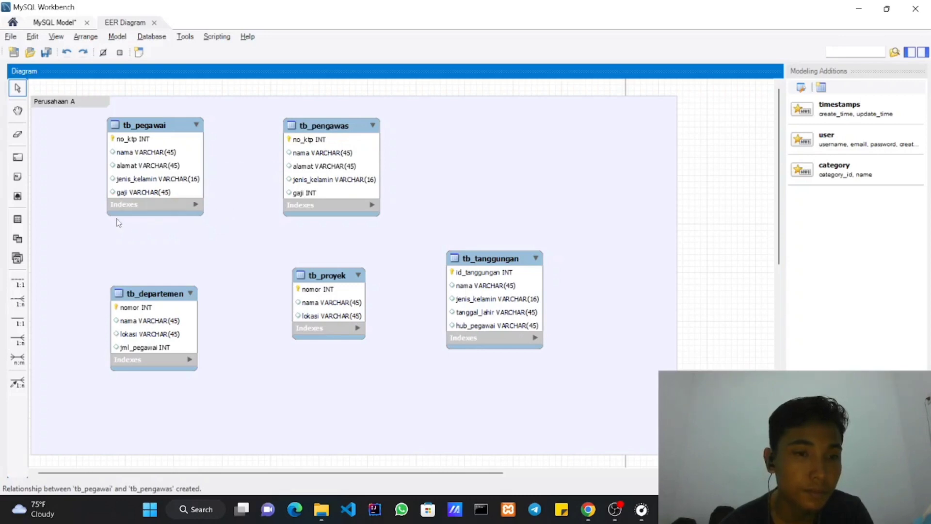
Create a non-identifying one-to-many relationship with tb_pegawai receiving the foreign key and tb_pengawas as the referenced table.
{"action": "left_click", "coordinate": [11, 303]}
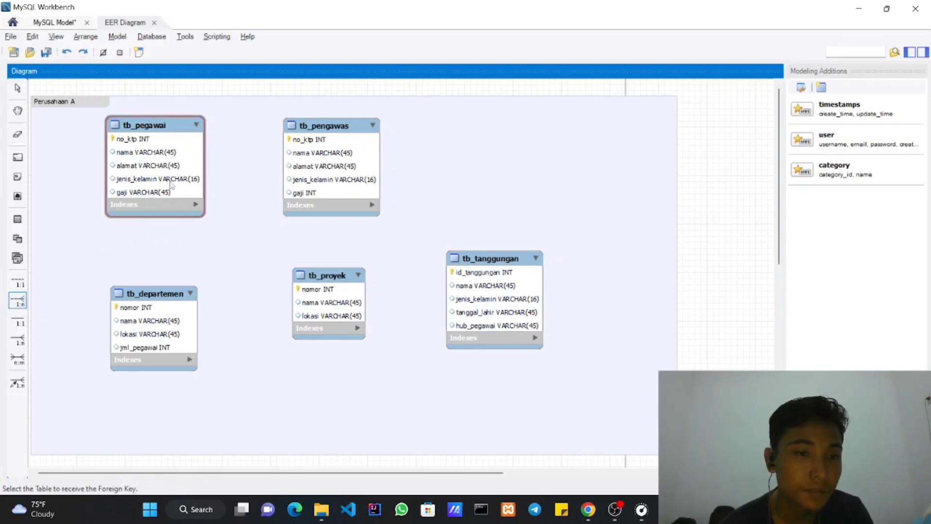
{"action": "left_click", "coordinate": [174, 184]}
{"action": "left_click", "coordinate": [277, 167]}
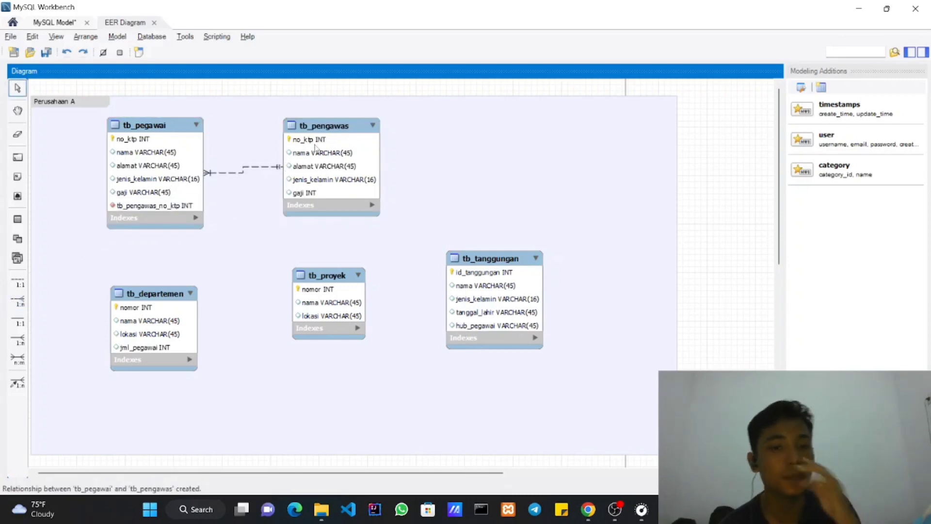
Rearrange the diagram: align tb_pengawas with tb_pegawai, lower tb_proyek, raise tb_tanggungan, and shift tb_departemen slightly up and right.
{"action": "left_click_drag", "start_coordinate": [314, 146], "coordinate": [323, 152]}
{"action": "left_click_drag", "start_coordinate": [325, 274], "coordinate": [331, 305]}
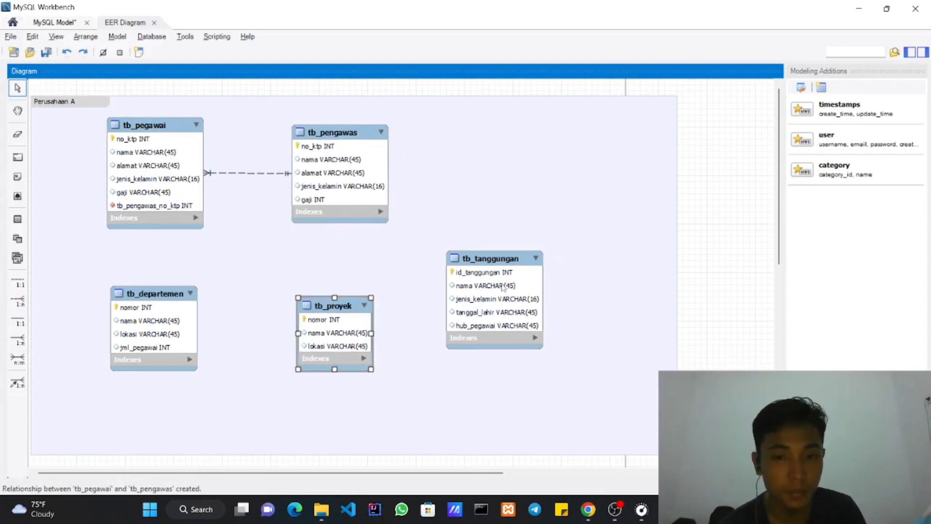
{"action": "left_click_drag", "start_coordinate": [502, 286], "coordinate": [535, 231]}
{"action": "left_click_drag", "start_coordinate": [349, 347], "coordinate": [355, 364]}
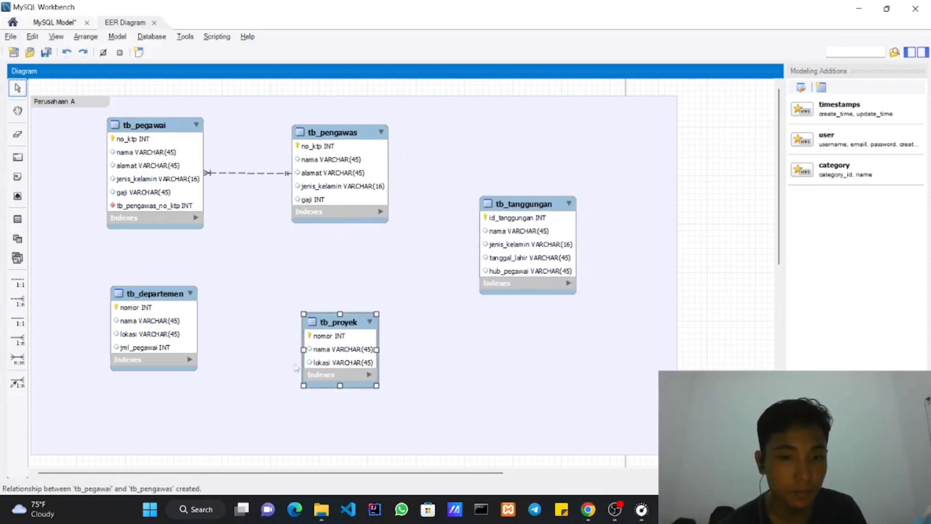
{"action": "left_click_drag", "start_coordinate": [177, 339], "coordinate": [204, 326]}
{"action": "left_click_drag", "start_coordinate": [558, 228], "coordinate": [528, 229]}
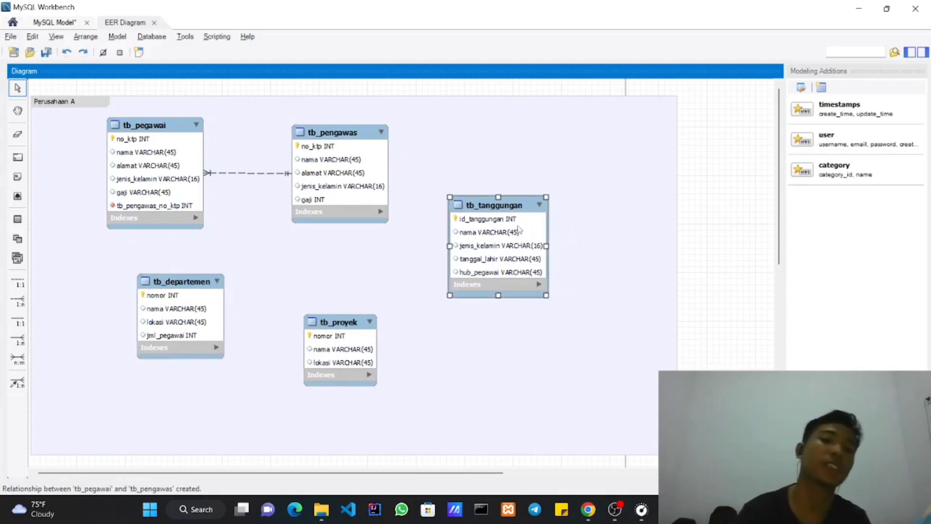
{"action": "key", "text": "alt+Tab"}
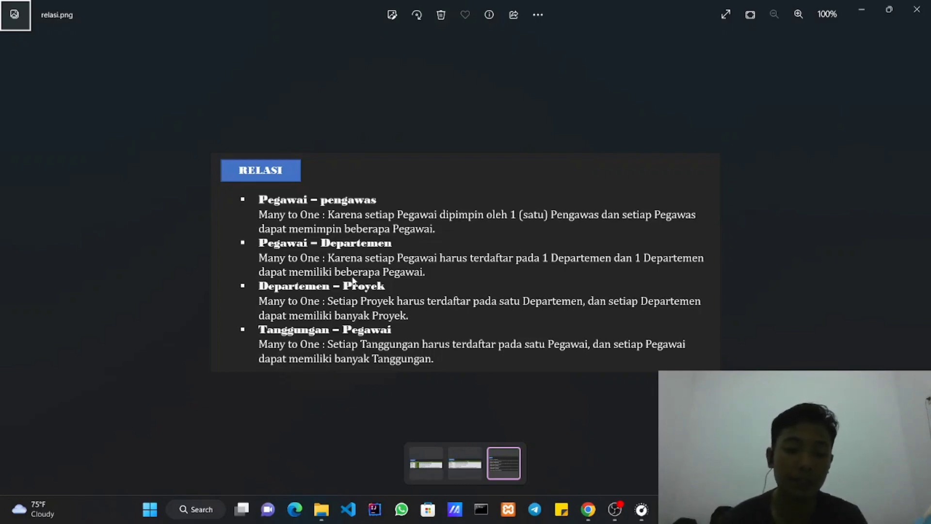
{"action": "key", "text": "alt+Tab"}
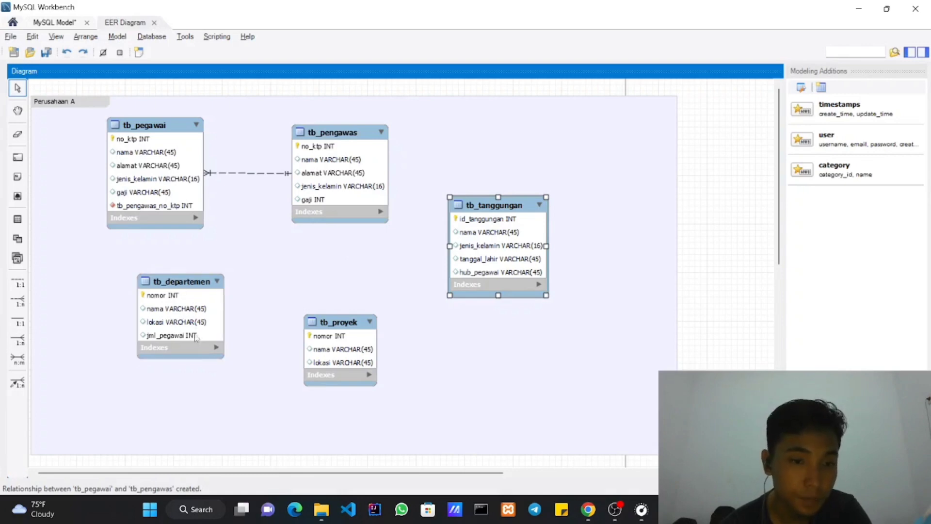
{"action": "left_click", "coordinate": [19, 303]}
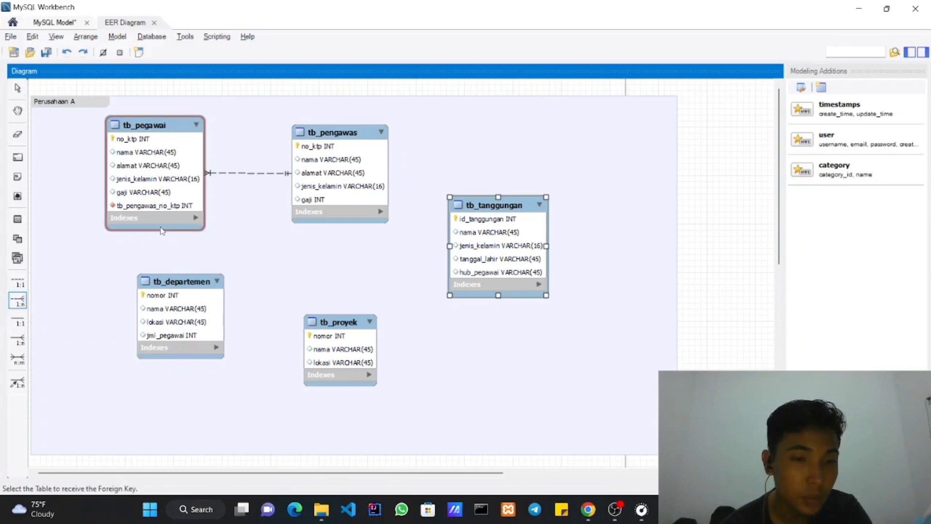
{"action": "left_click", "coordinate": [162, 227]}
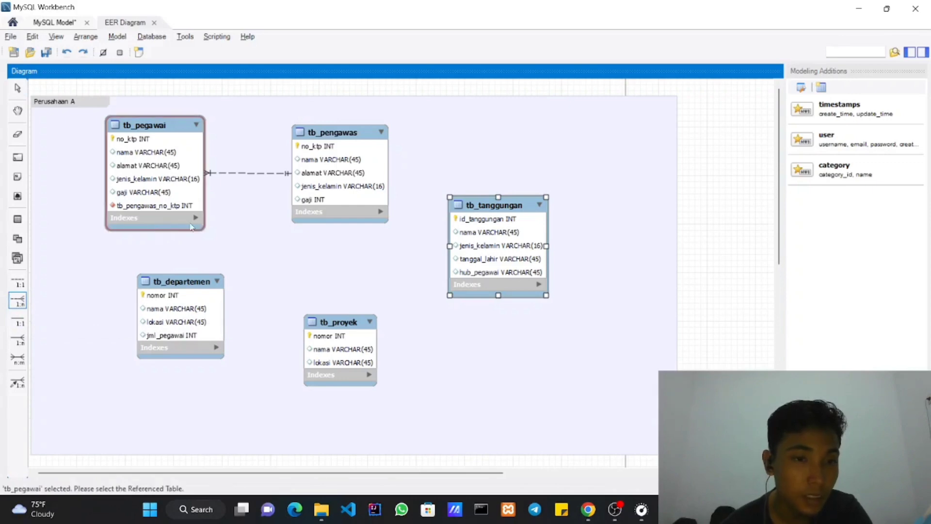
{"action": "left_click", "coordinate": [175, 222]}
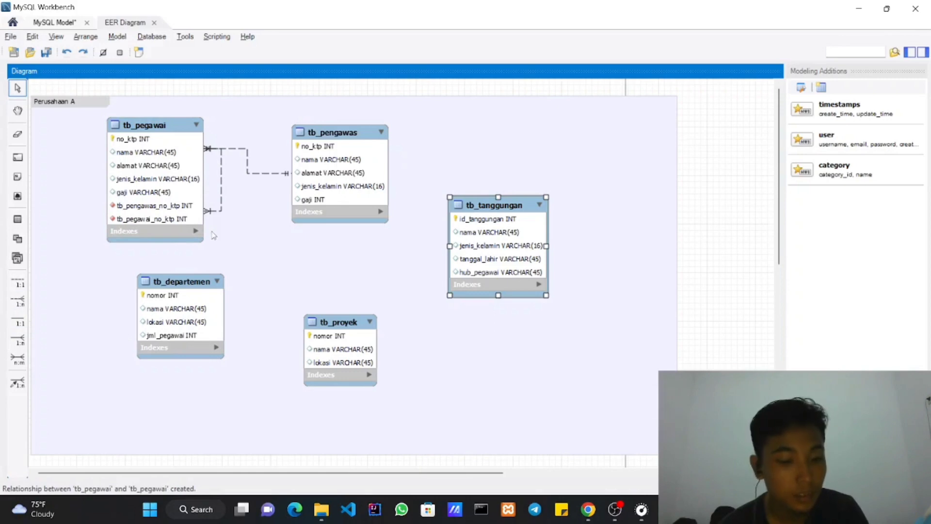
{"action": "key", "text": "ctrl+z"}
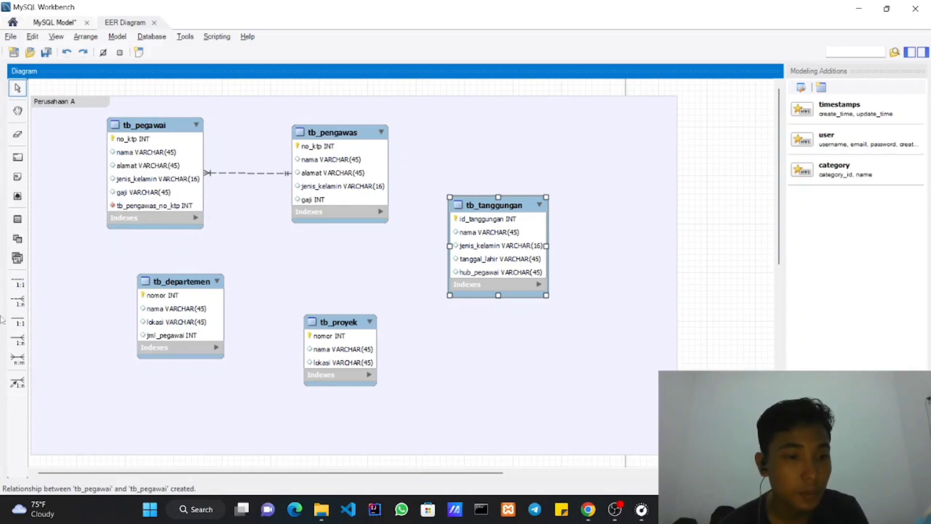
Create a non-identifying one-to-many relationship with tb_pegawai receiving the foreign key from tb_departemen, and place tb_departemen directly below tb_pegawai.
{"action": "left_click", "coordinate": [18, 305]}
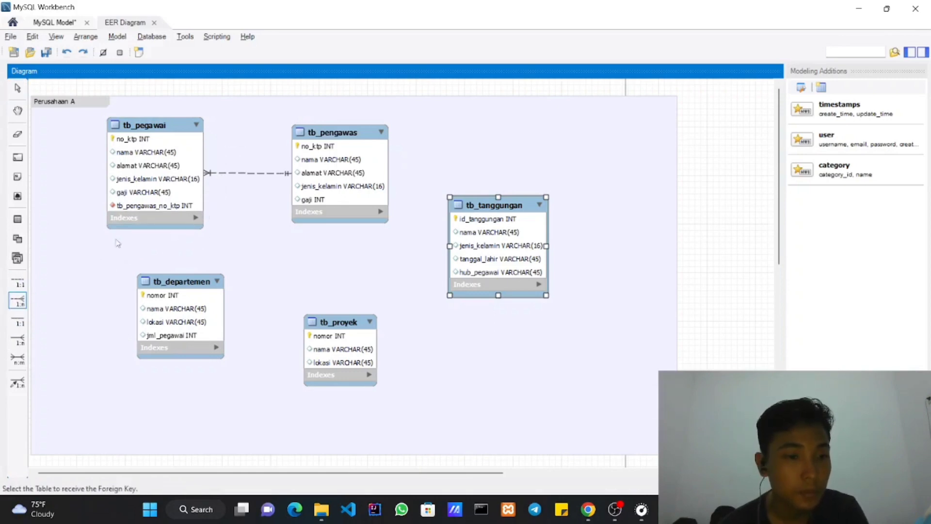
{"action": "left_click", "coordinate": [137, 181]}
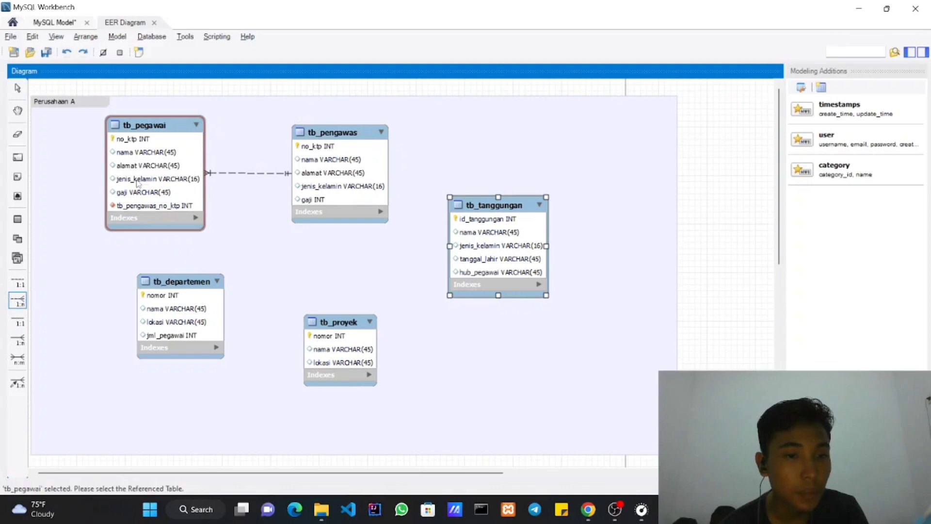
{"action": "left_click", "coordinate": [173, 288]}
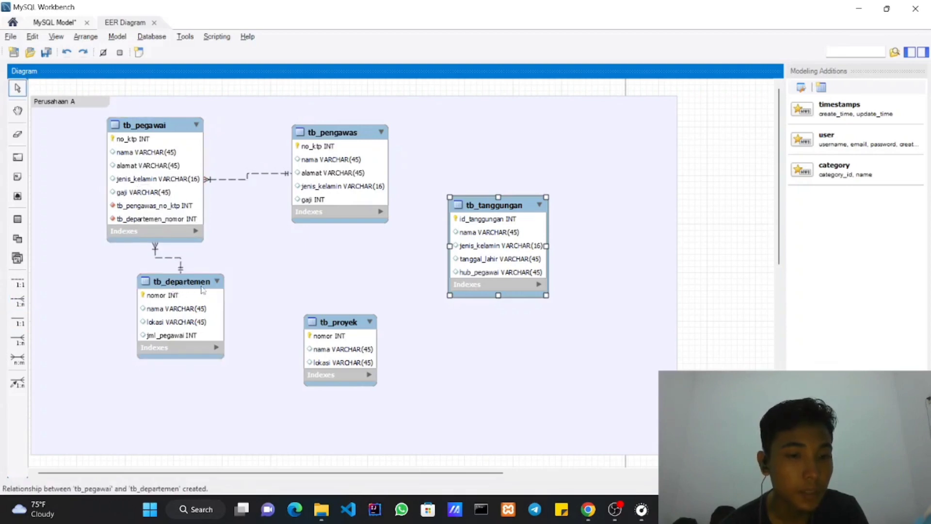
{"action": "left_click_drag", "start_coordinate": [204, 287], "coordinate": [181, 310]}
Review the Pegawai – Departemen and Departemen – Proyek relations in relasi.png against the diagram.
{"action": "key", "text": "alt+Tab"}
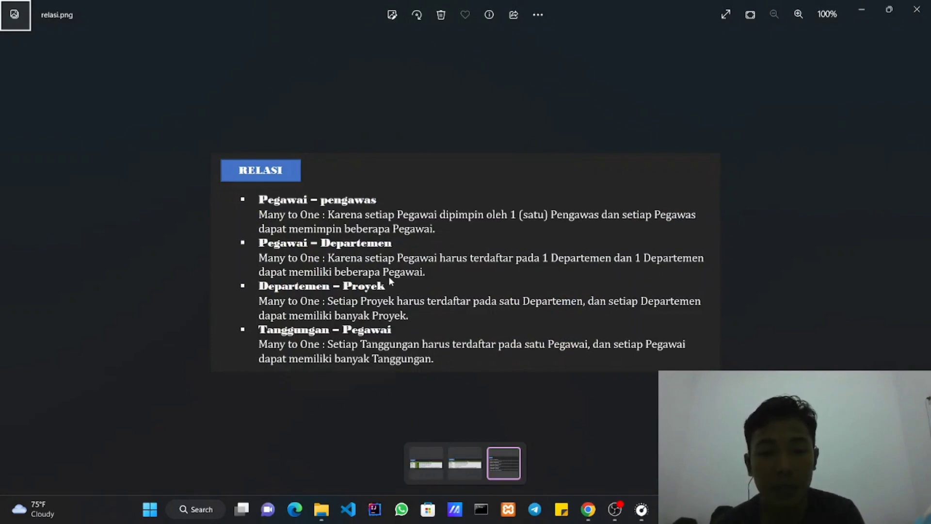
{"action": "key", "text": "alt+Tab"}
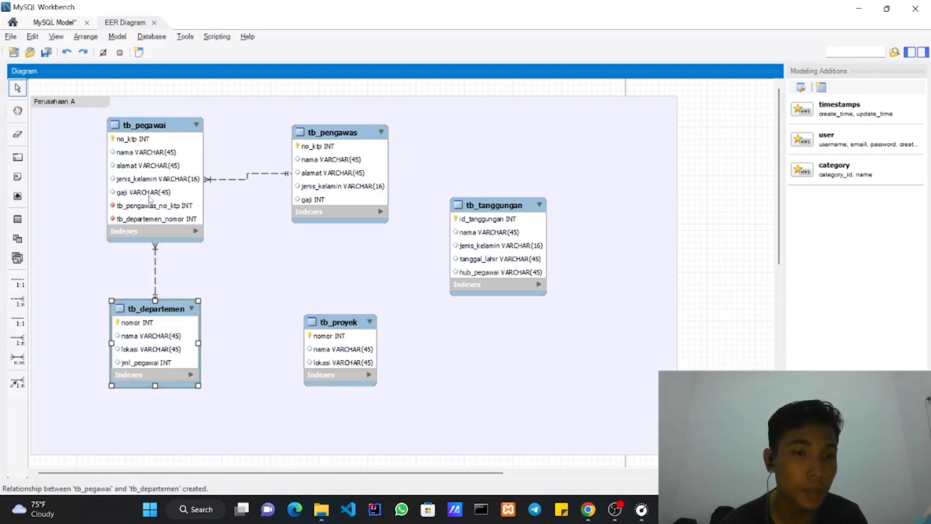
{"action": "key", "text": "alt+Tab"}
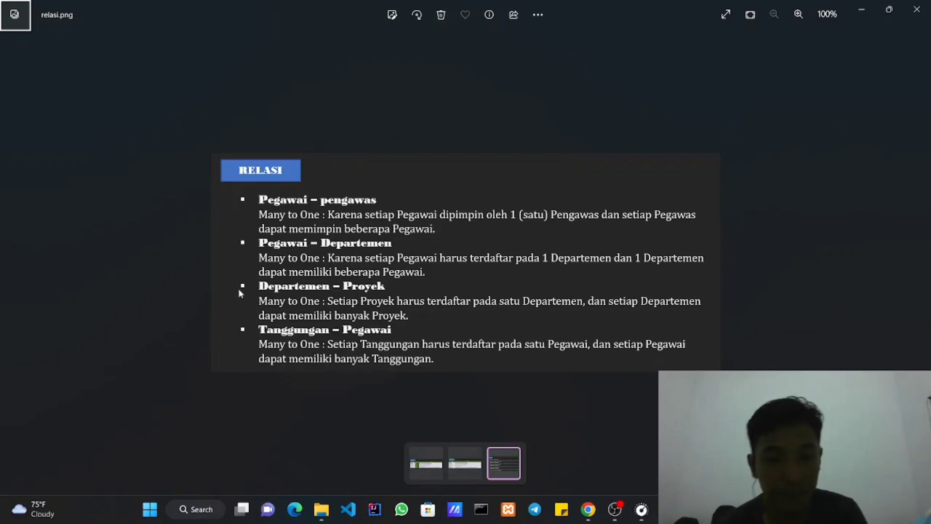
{"action": "key", "text": "alt+Tab"}
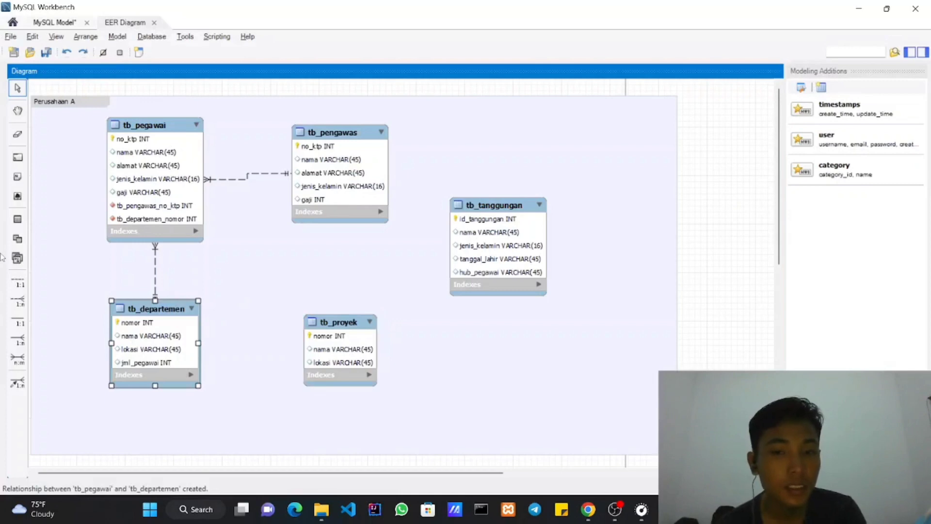
{"action": "key", "text": "alt+Tab"}
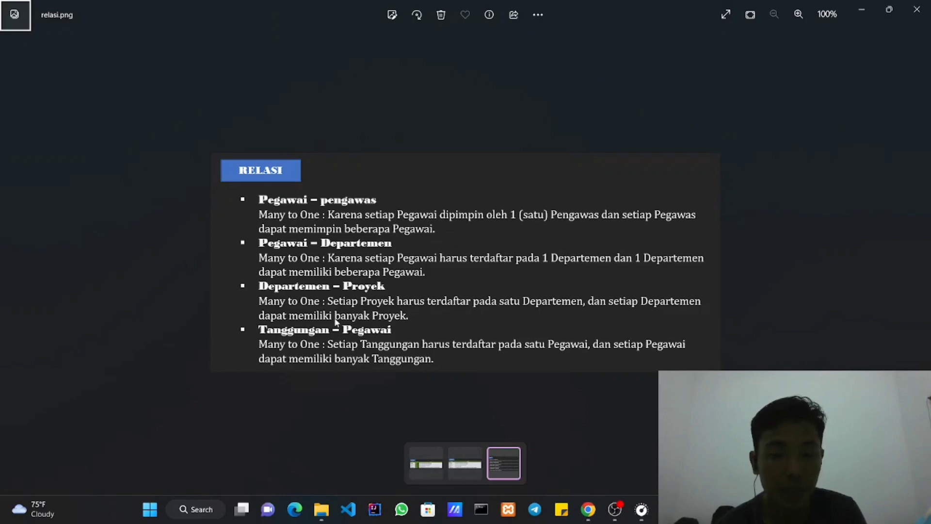
{"action": "key", "text": "alt+Tab"}
Try a non-identifying one-to-many relationship with tb_departemen receiving the foreign key from tb_proyek, and undo it.
{"action": "left_click", "coordinate": [20, 301]}
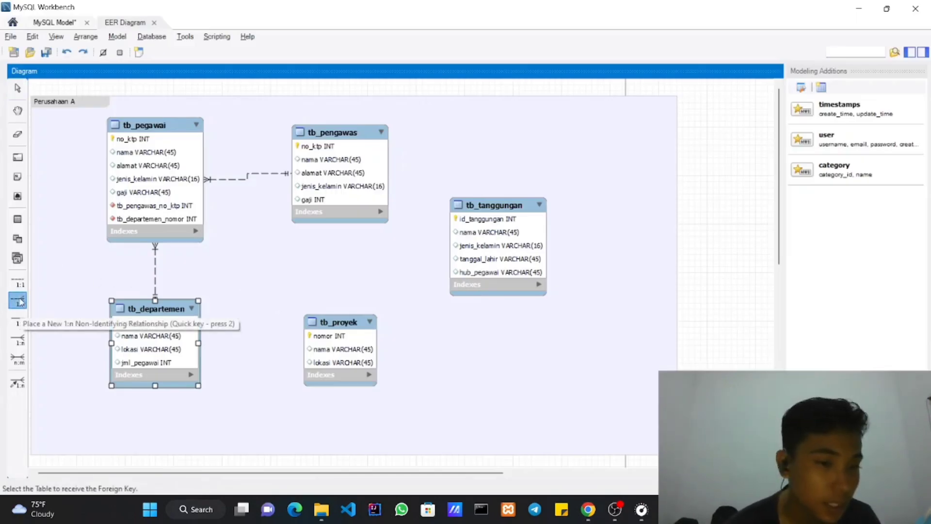
{"action": "left_click", "coordinate": [196, 348]}
{"action": "left_click", "coordinate": [332, 347]}
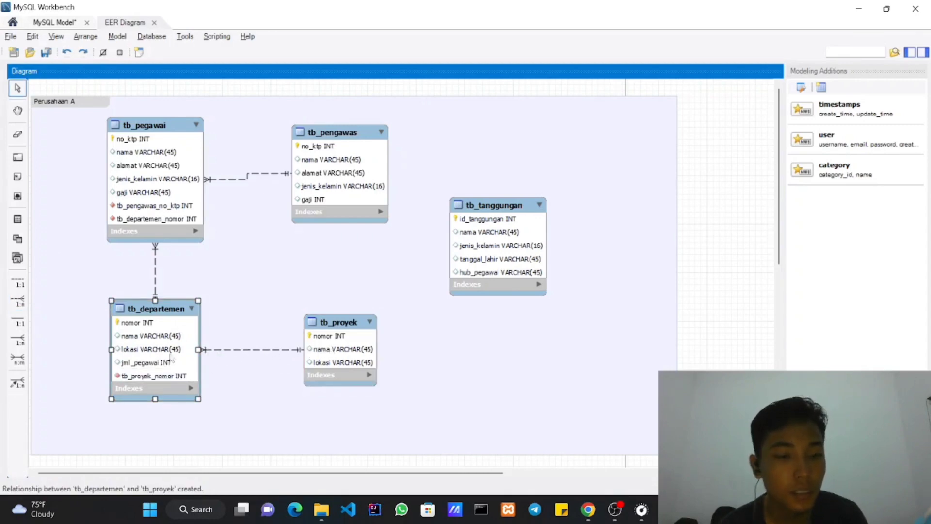
{"action": "key", "text": "ctrl+z"}
Create a non-identifying one-to-many relationship with tb_proyek receiving the foreign key from tb_departemen, and align tb_proyek below tb_pengawas.
{"action": "left_click", "coordinate": [20, 300]}
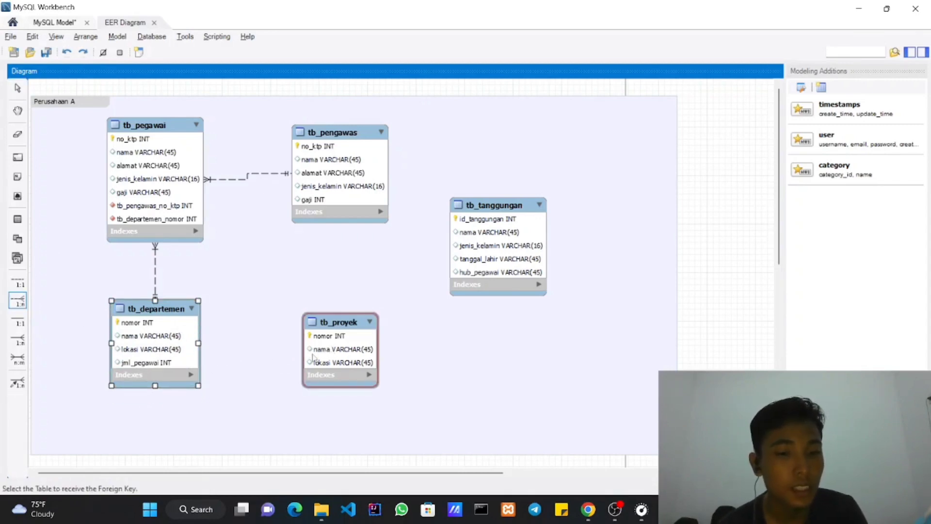
{"action": "left_click", "coordinate": [323, 358]}
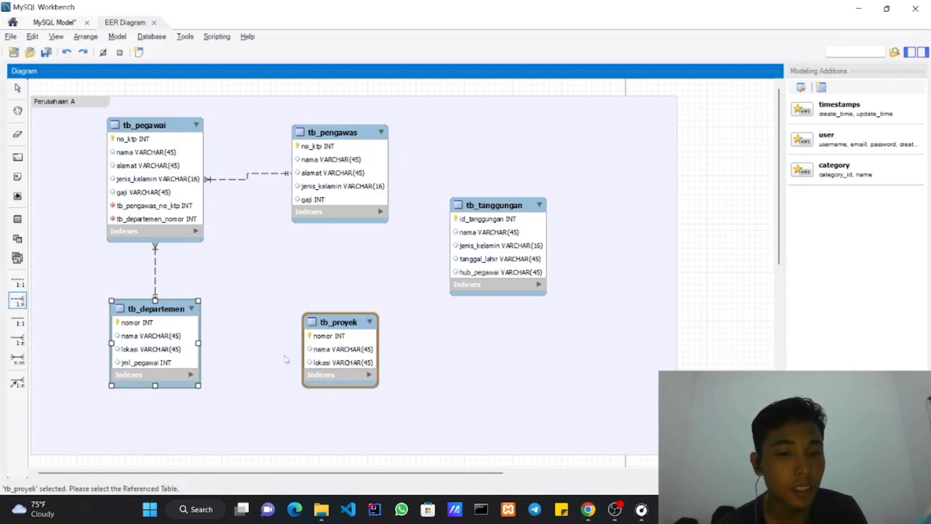
{"action": "left_click", "coordinate": [198, 352]}
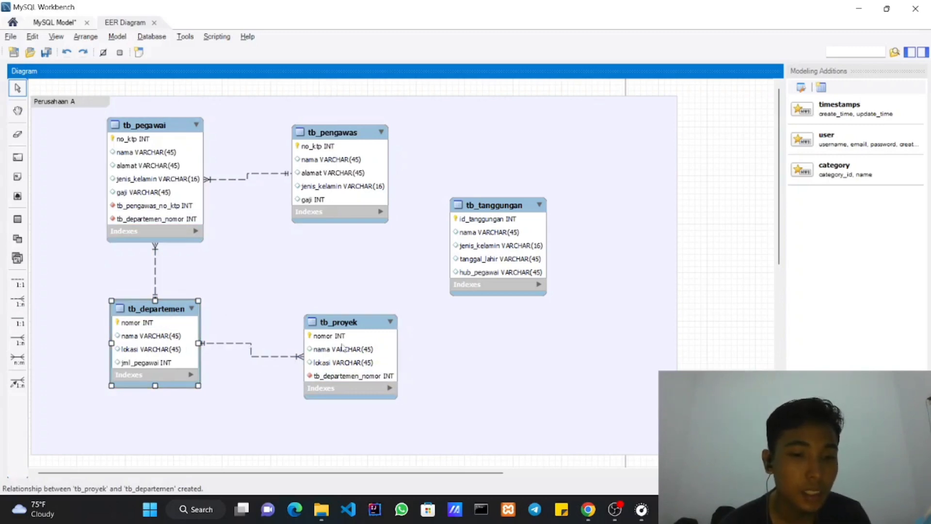
{"action": "mouse_move", "coordinate": [343, 348]}
{"action": "left_mouse_down"}
{"action": "mouse_move", "coordinate": [316, 363]}
{"action": "mouse_move", "coordinate": [354, 358]}
{"action": "left_mouse_up"}
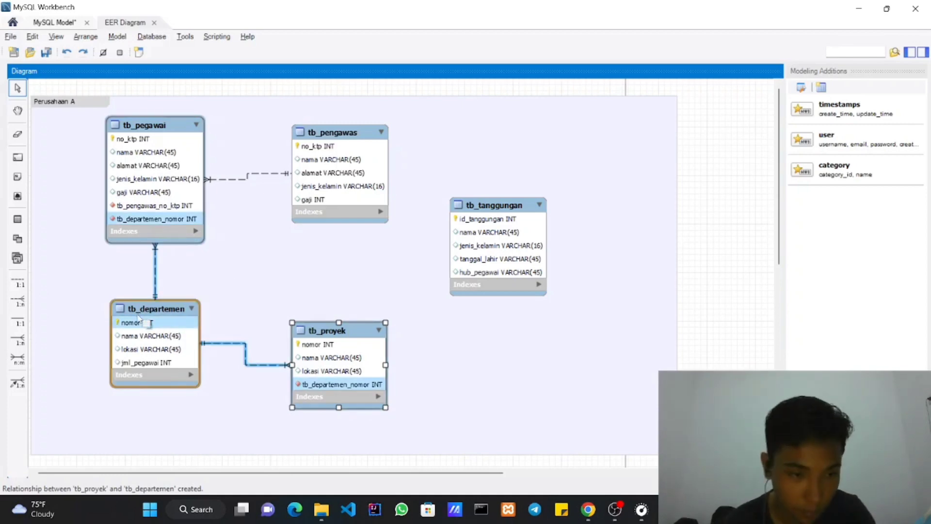
Try a non-identifying one-to-many relationship with tb_pegawai receiving the foreign key from tb_tanggungan, and undo it together with the table moves.
{"action": "key", "text": "alt+Tab"}
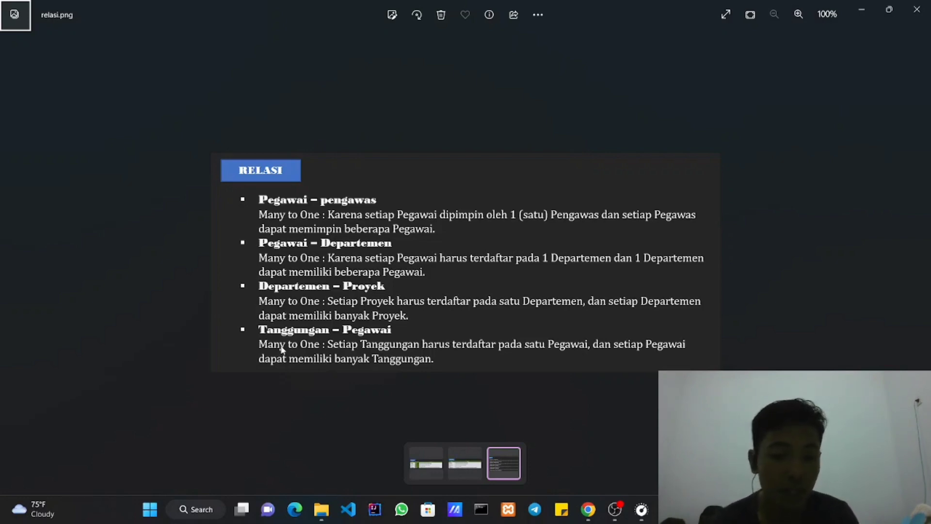
{"action": "key", "text": "alt+Tab"}
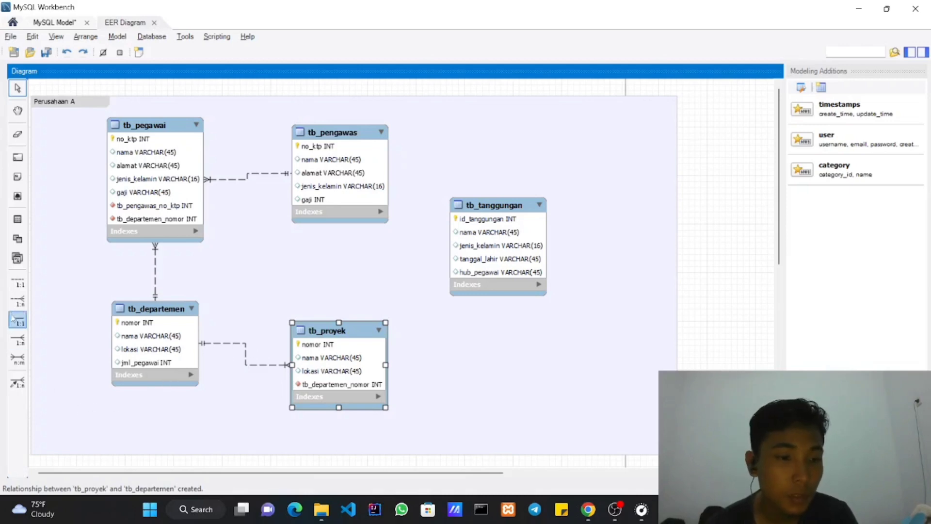
{"action": "left_click", "coordinate": [17, 301]}
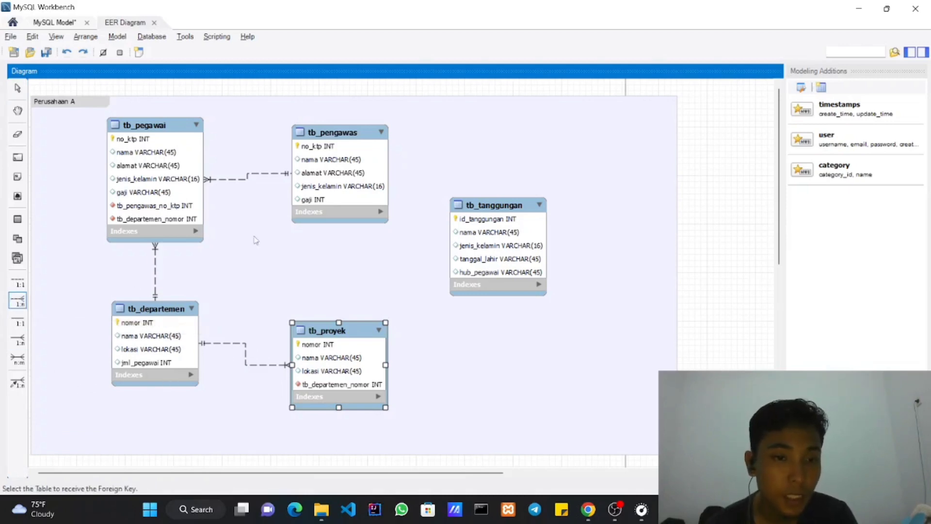
{"action": "left_click", "coordinate": [192, 222]}
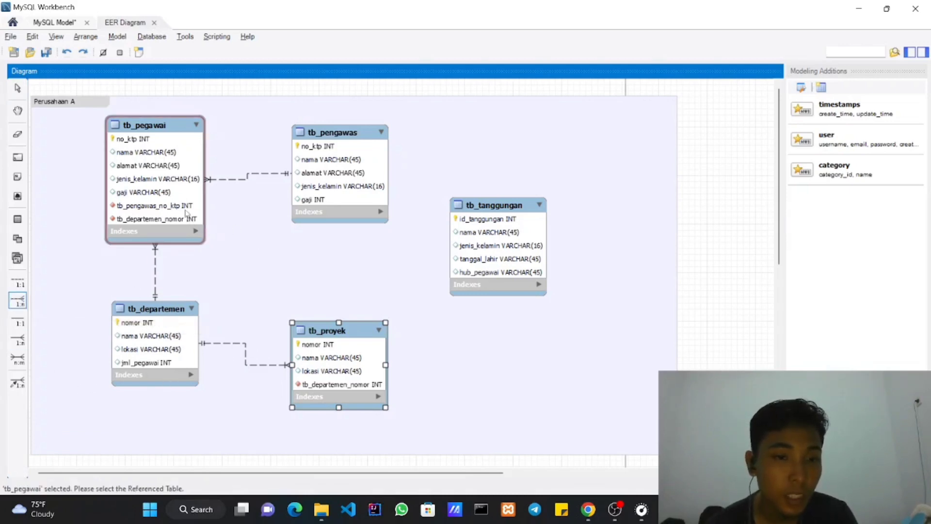
{"action": "left_click", "coordinate": [480, 270]}
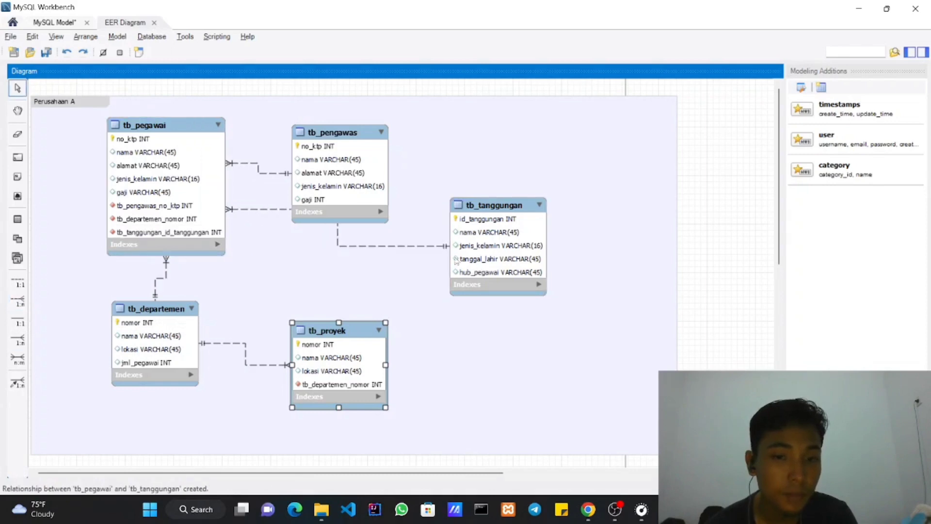
{"action": "left_click_drag", "start_coordinate": [457, 260], "coordinate": [452, 312]}
{"action": "left_click_drag", "start_coordinate": [366, 164], "coordinate": [419, 142]}
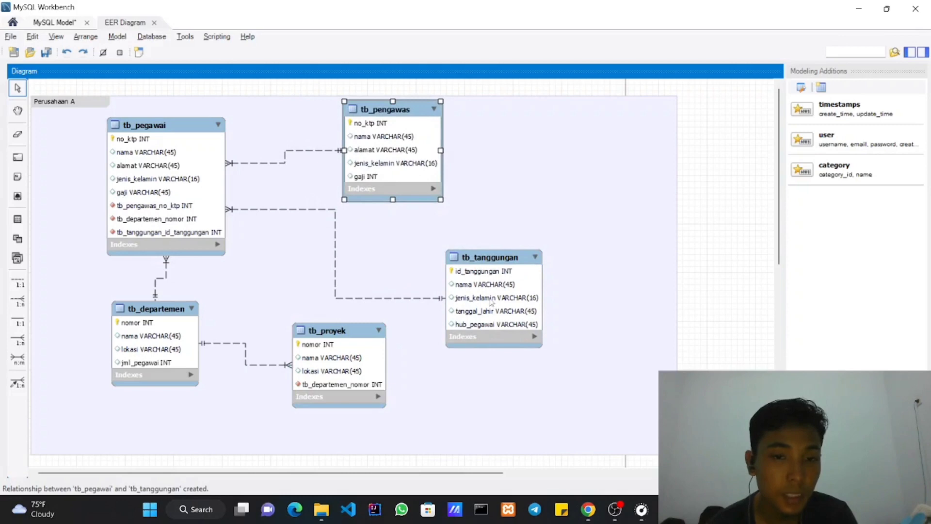
{"action": "left_click_drag", "start_coordinate": [492, 303], "coordinate": [478, 291]}
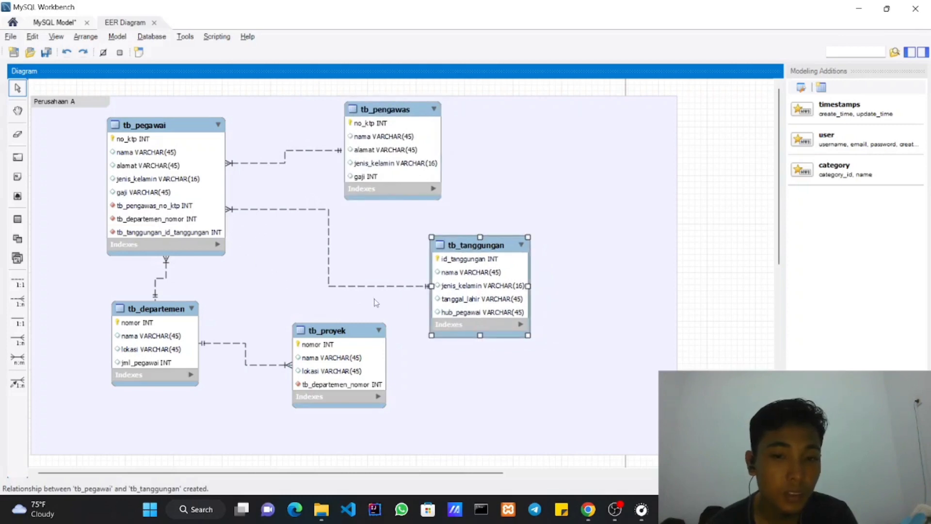
{"action": "key", "text": "alt+Tab"}
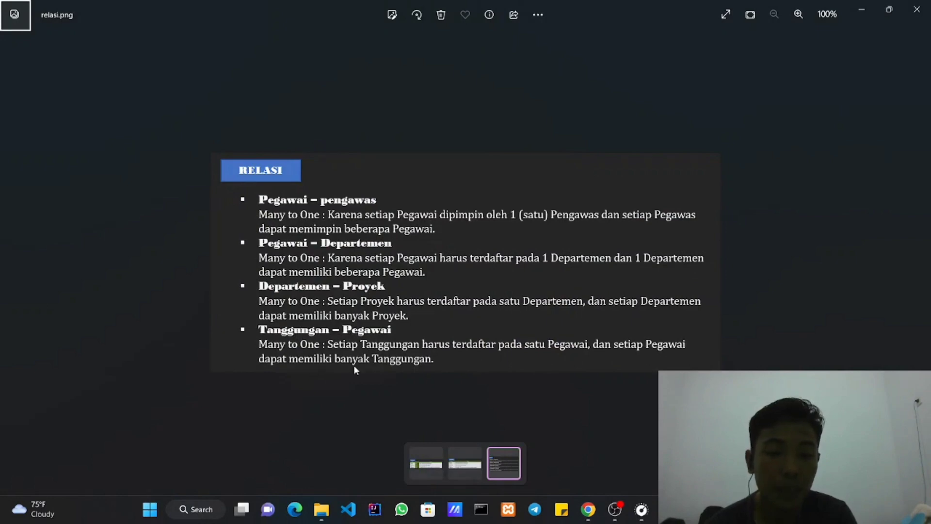
{"action": "key", "text": "alt+Tab"}
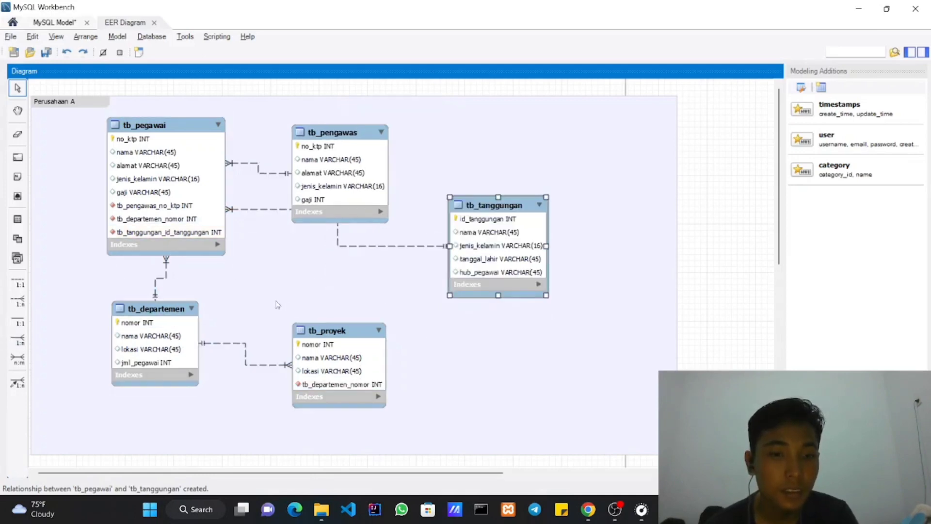
{"action": "key", "text": "ctrl+z"}
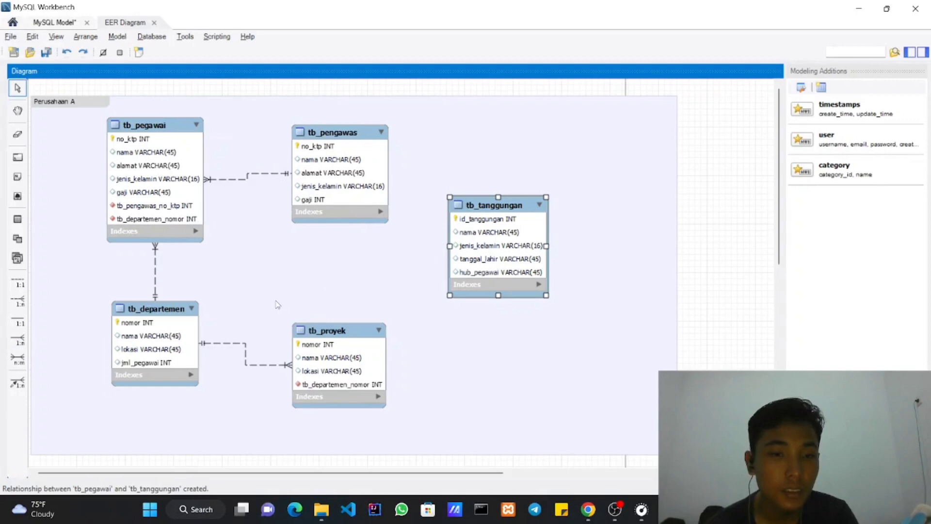
Create an identifying one-to-many relationship with tb_tanggungan receiving the foreign key and tb_pegawai as the referenced table.
{"action": "left_click", "coordinate": [18, 339]}
{"action": "left_click", "coordinate": [505, 260]}
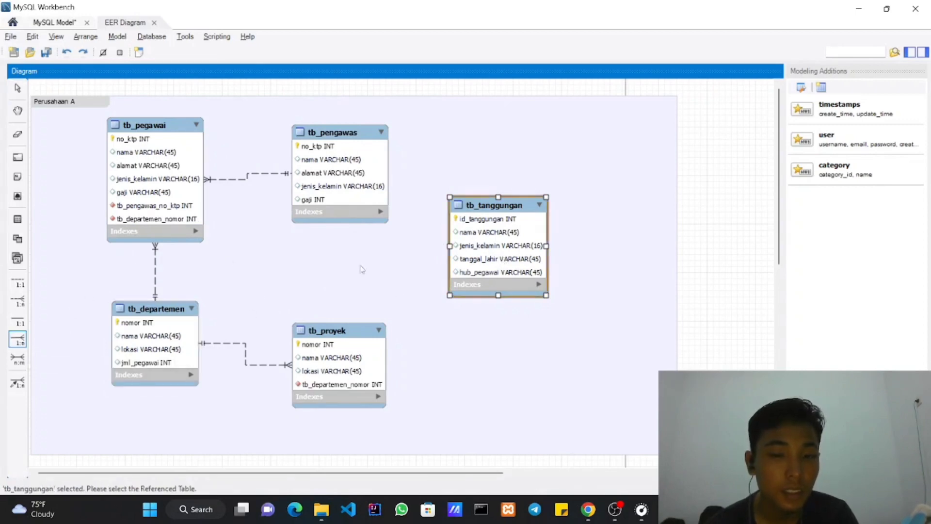
{"action": "left_click", "coordinate": [180, 225]}
Lower tb_tanggungan and move tb_pengawas above it clear of the new connector, and check the relations against relasi.png.
{"action": "left_click_drag", "start_coordinate": [508, 262], "coordinate": [500, 306]}
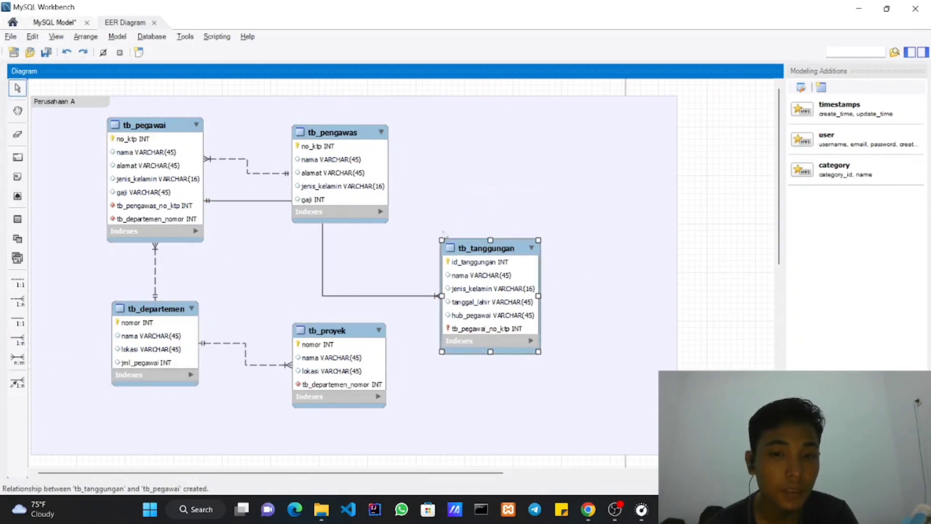
{"action": "left_click", "coordinate": [363, 188]}
{"action": "left_click_drag", "start_coordinate": [364, 189], "coordinate": [494, 161]}
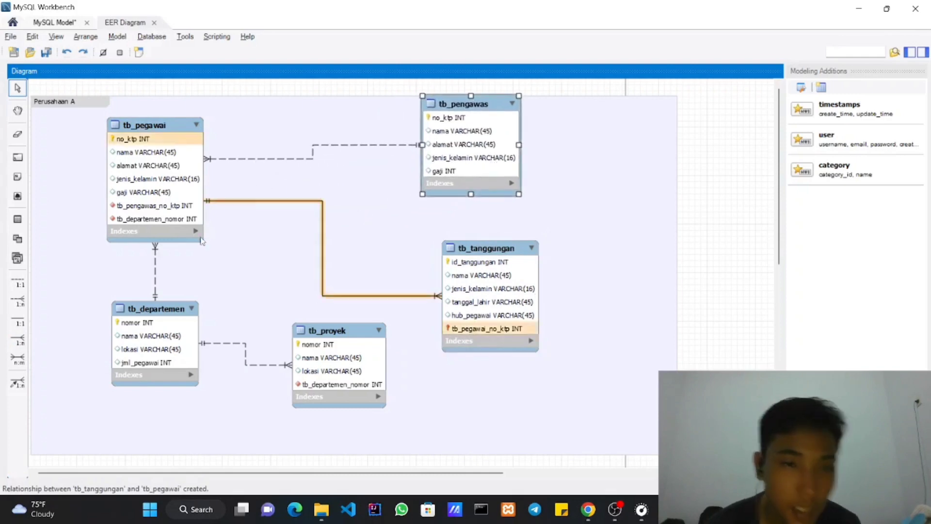
{"action": "key", "text": "alt+Tab"}
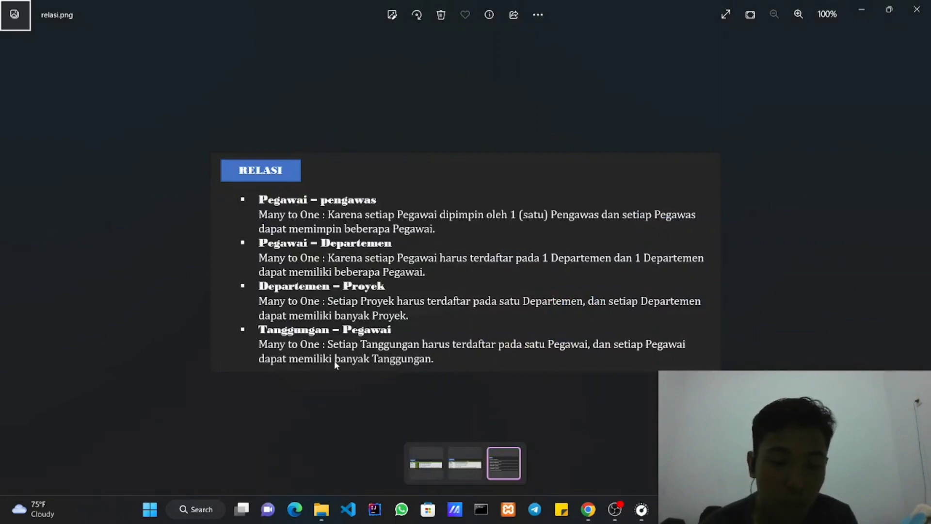
{"action": "key", "text": "alt+Tab"}
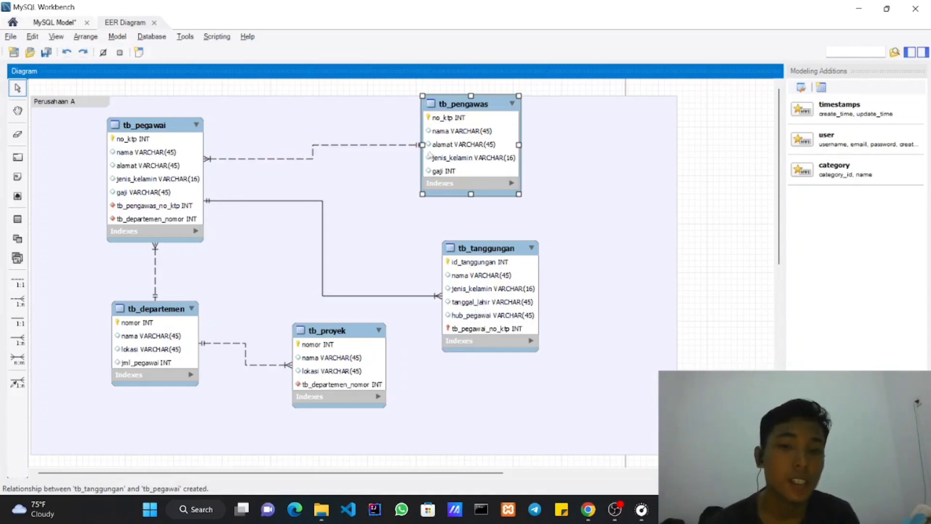
Rearrange the diagram with tb_pengawas level with tb_pegawai, tb_tanggungan lower beneath tb_pengawas, and tb_proyek closer to tb_departemen.
{"action": "left_click_drag", "start_coordinate": [481, 152], "coordinate": [462, 174]}
{"action": "left_click_drag", "start_coordinate": [171, 177], "coordinate": [183, 178]}
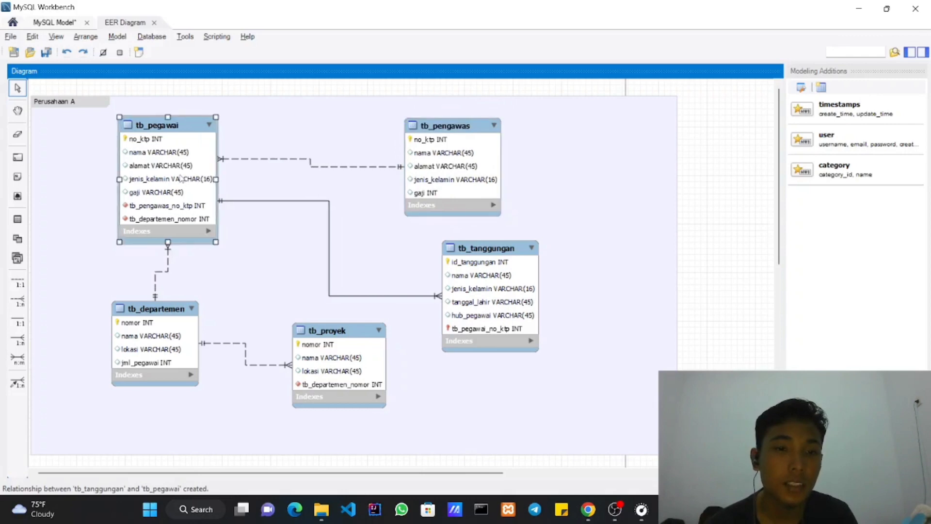
{"action": "left_click_drag", "start_coordinate": [534, 298], "coordinate": [513, 332]}
{"action": "left_click_drag", "start_coordinate": [342, 372], "coordinate": [306, 383]}
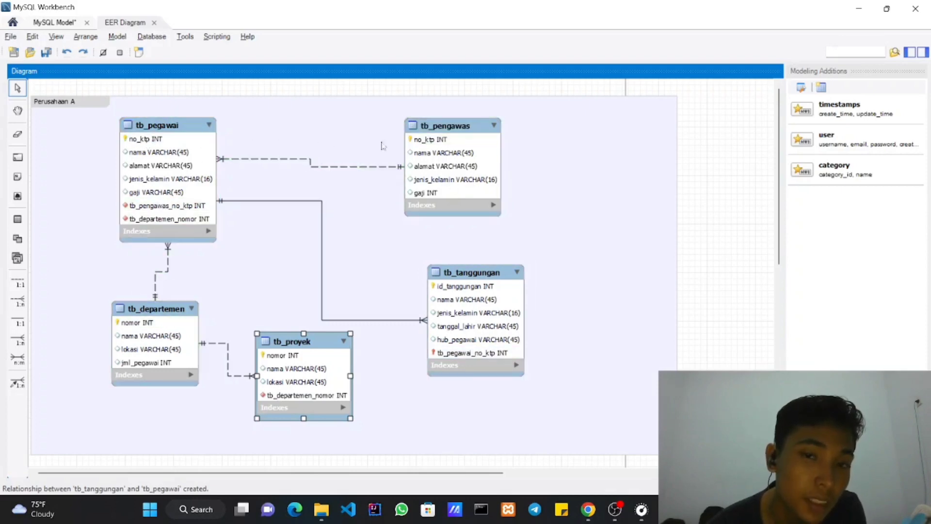
Open tb_pegawai for editing and examine which columns its primary and two foreign key indexes use.
{"action": "double_click", "coordinate": [181, 136]}
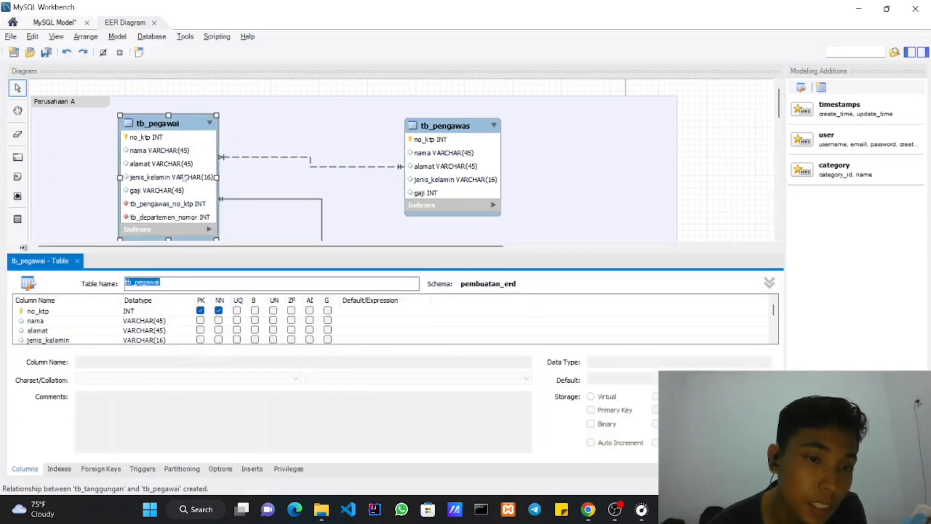
{"action": "left_click", "coordinate": [56, 471]}
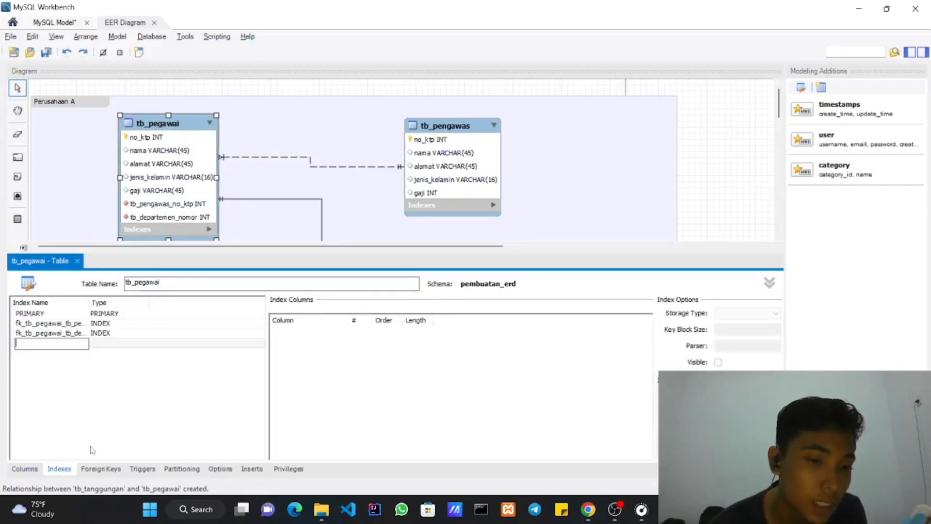
{"action": "left_click", "coordinate": [115, 314]}
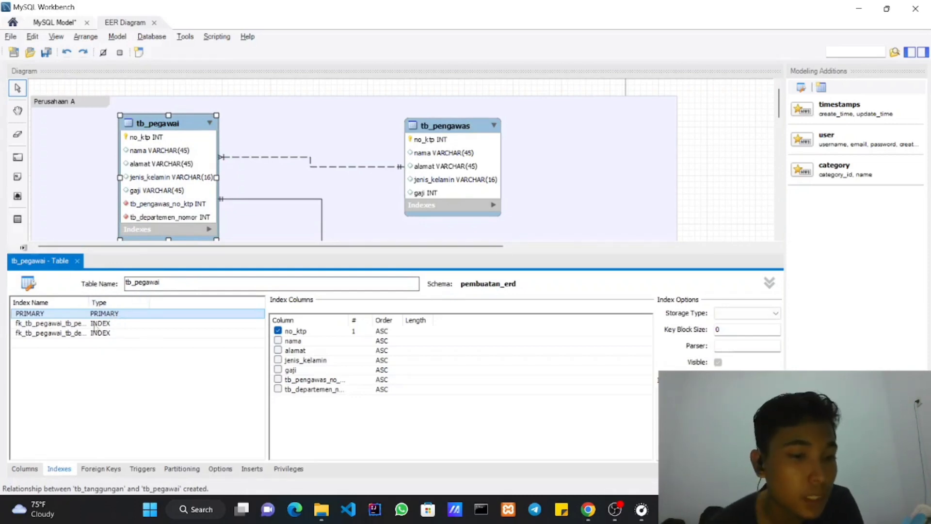
{"action": "left_click", "coordinate": [77, 324]}
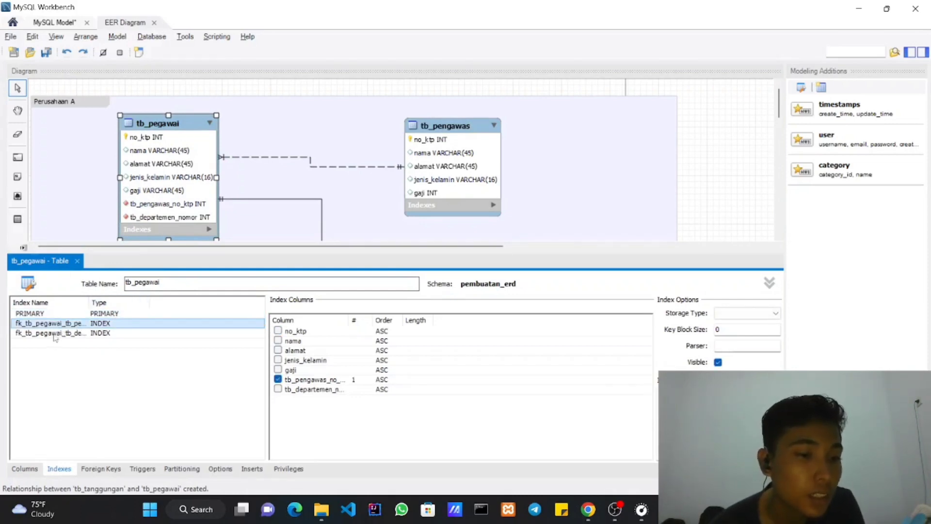
{"action": "left_click", "coordinate": [91, 314]}
{"action": "left_click", "coordinate": [64, 324]}
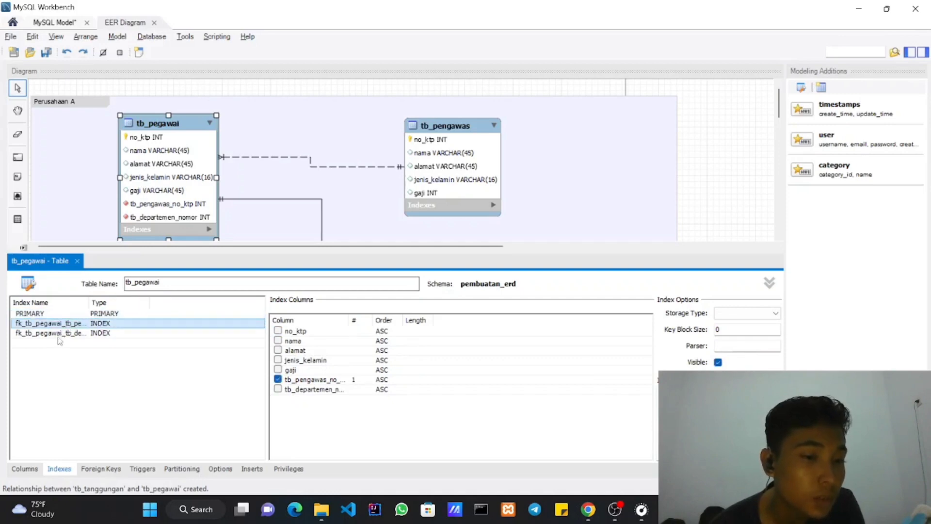
{"action": "left_click", "coordinate": [63, 333]}
{"action": "left_click", "coordinate": [62, 324]}
{"action": "left_click", "coordinate": [68, 333]}
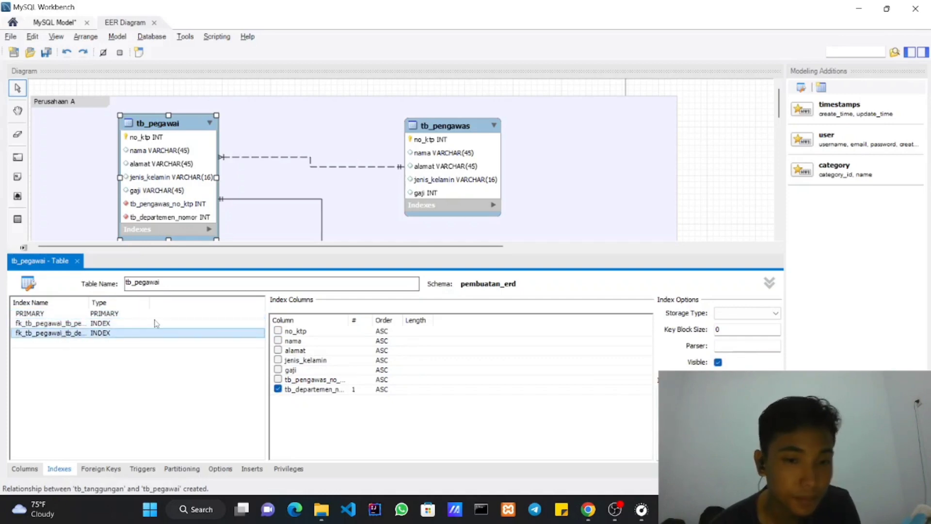
Rename the tb_pegawai foreign key column that references tb_pengawas as no_ktp_pengawas.
{"action": "left_click", "coordinate": [28, 468]}
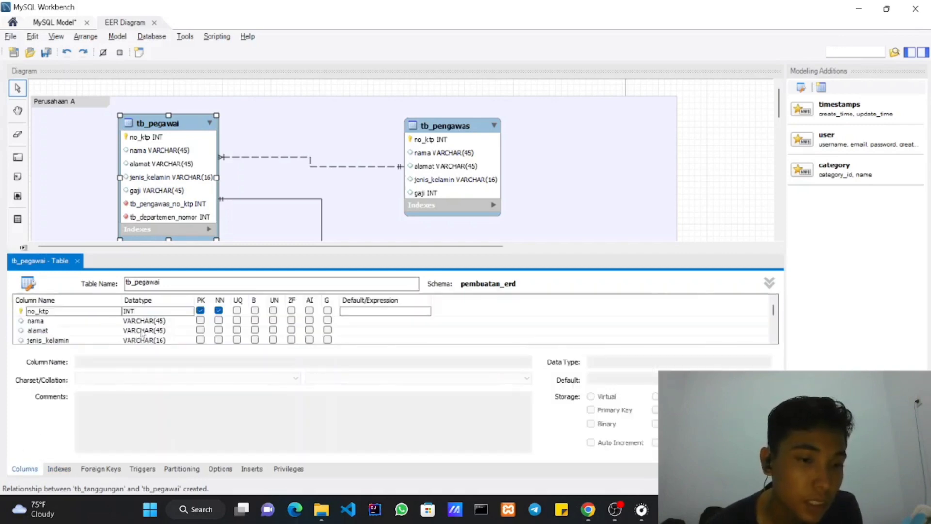
{"action": "scroll", "coordinate": [144, 334], "scroll_direction": "down", "scroll_amount": 2}
{"action": "left_click", "coordinate": [68, 310]}
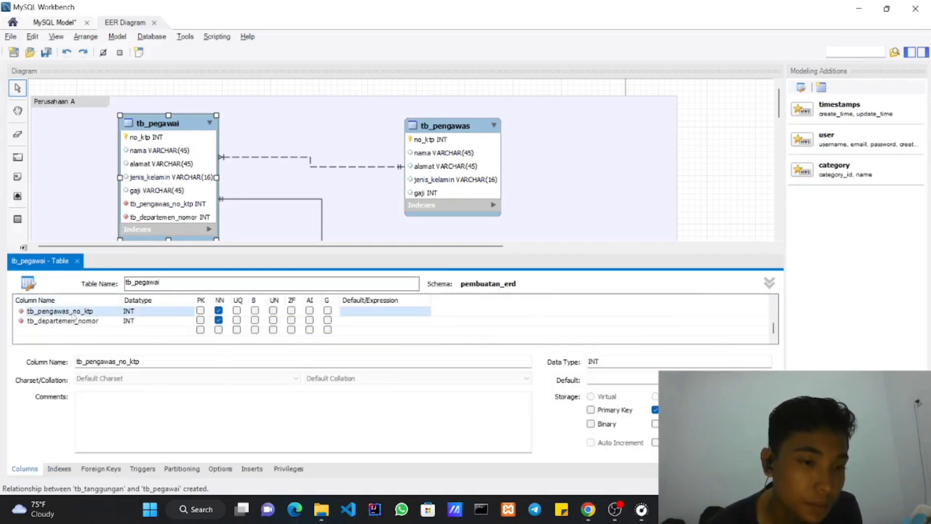
{"action": "left_click", "coordinate": [151, 363]}
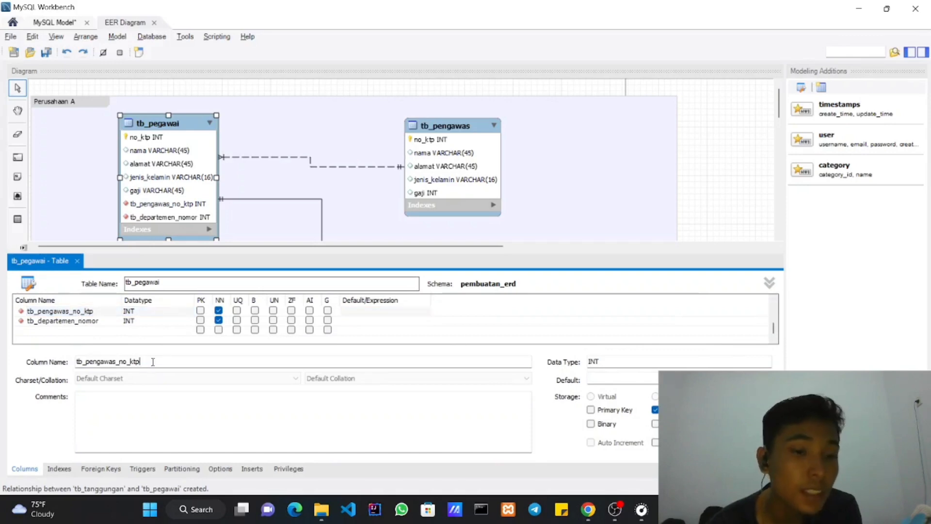
{"action": "key", "text": "BackSpace"}
{"action": "key", "text": "BackSpace"}
{"action": "key", "text": "BackSpace"}
{"action": "key", "text": "BackSpace"}
{"action": "key", "text": "BackSpace"}
{"action": "key", "text": "BackSpace"}
{"action": "key", "text": "BackSpace"}
{"action": "key", "text": "BackSpace"}
{"action": "key", "text": "BackSpace"}
{"action": "key", "text": "BackSpace"}
{"action": "key", "text": "BackSpace"}
{"action": "key", "text": "BackSpace"}
{"action": "key", "text": "BackSpace"}
{"action": "key", "text": "BackSpace"}
{"action": "key", "text": "BackSpace"}
{"action": "key", "text": "BackSpace"}
{"action": "key", "text": "BackSpace"}
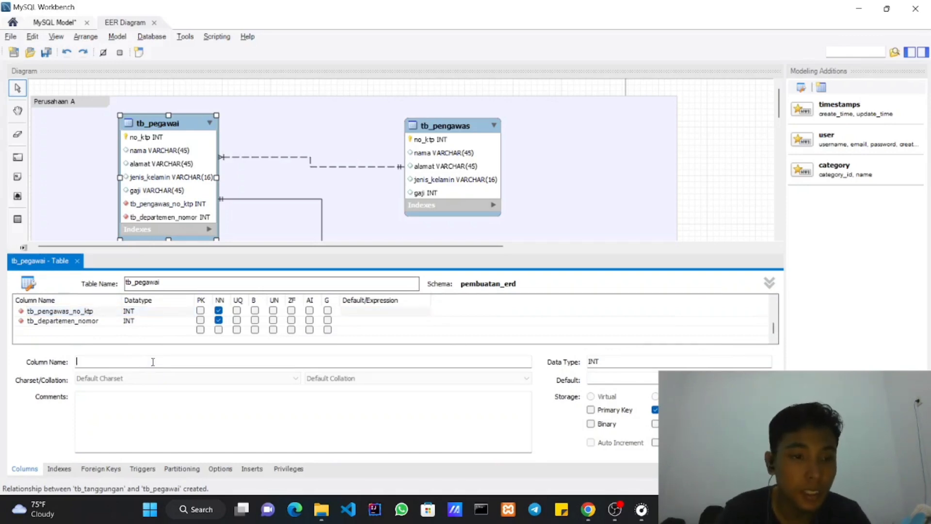
{"action": "type", "text": "no_"}
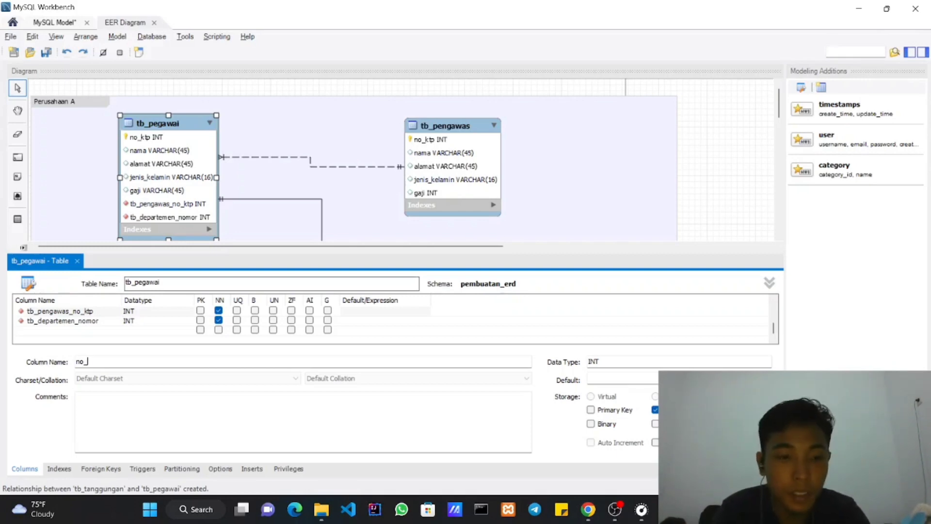
{"action": "type", "text": "ktp_pen"}
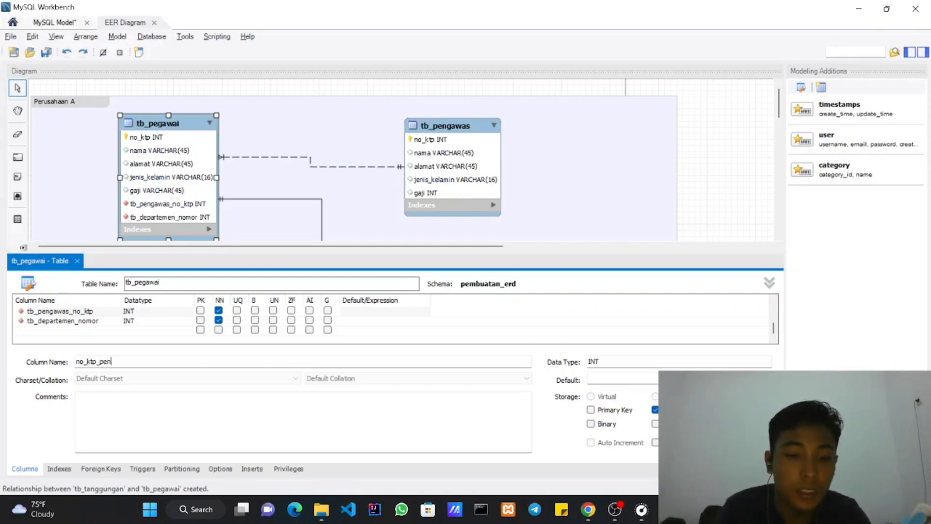
{"action": "type", "text": "gas"}
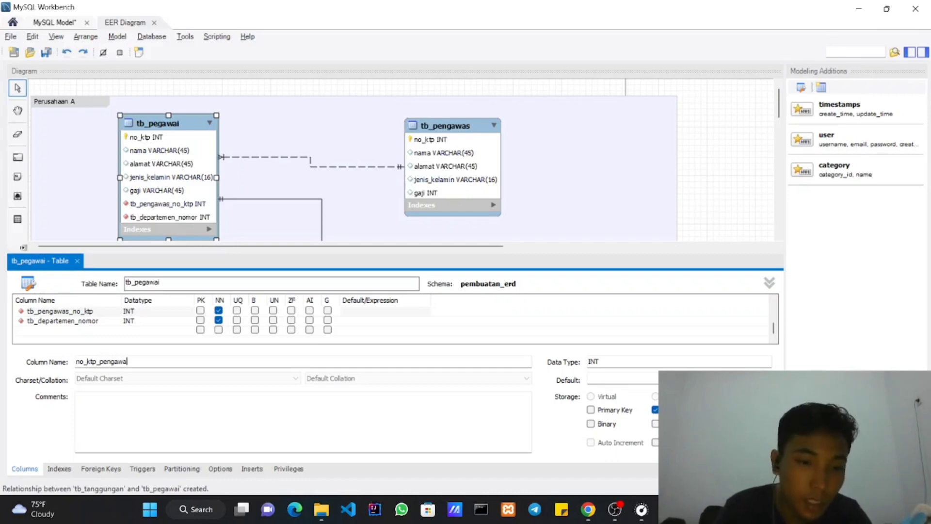
{"action": "left_click", "coordinate": [152, 359]}
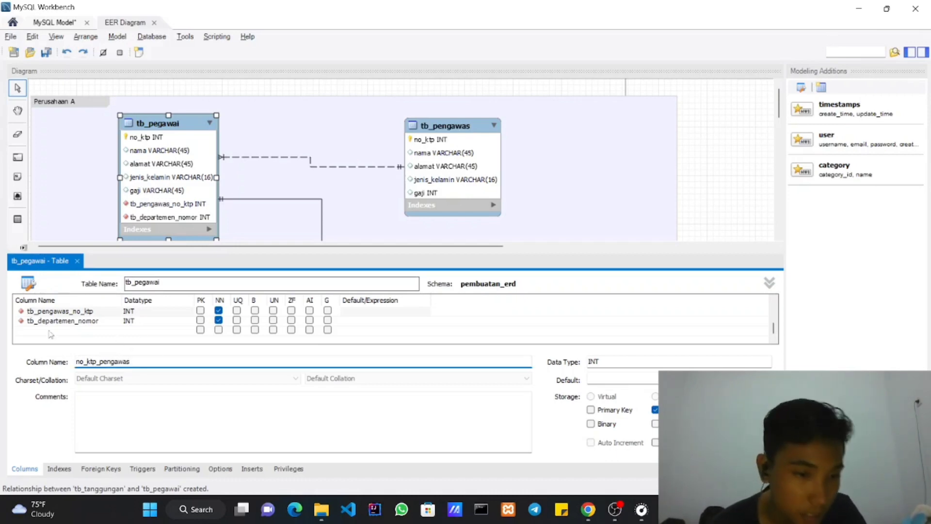
Rename the tb_pegawai foreign key column that references tb_departemen as nomor_departemen.
{"action": "left_click", "coordinate": [62, 321]}
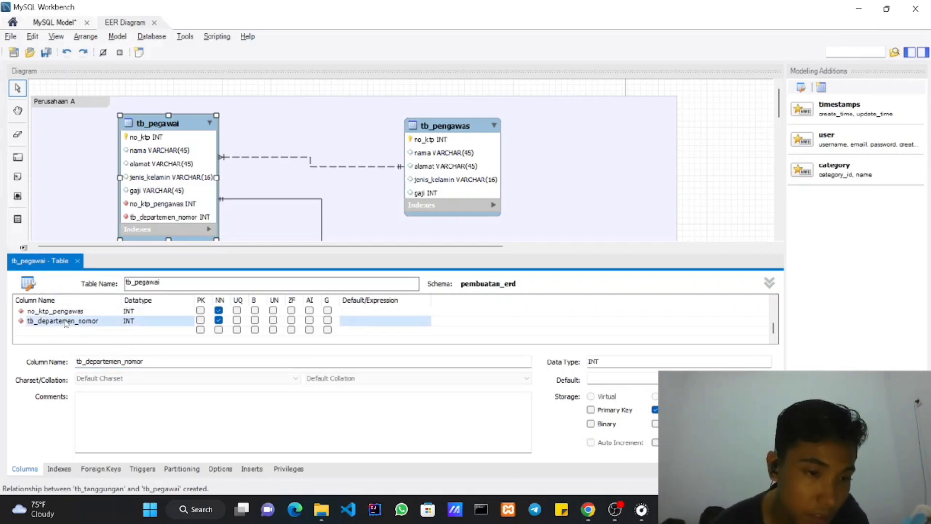
{"action": "left_click", "coordinate": [66, 322]}
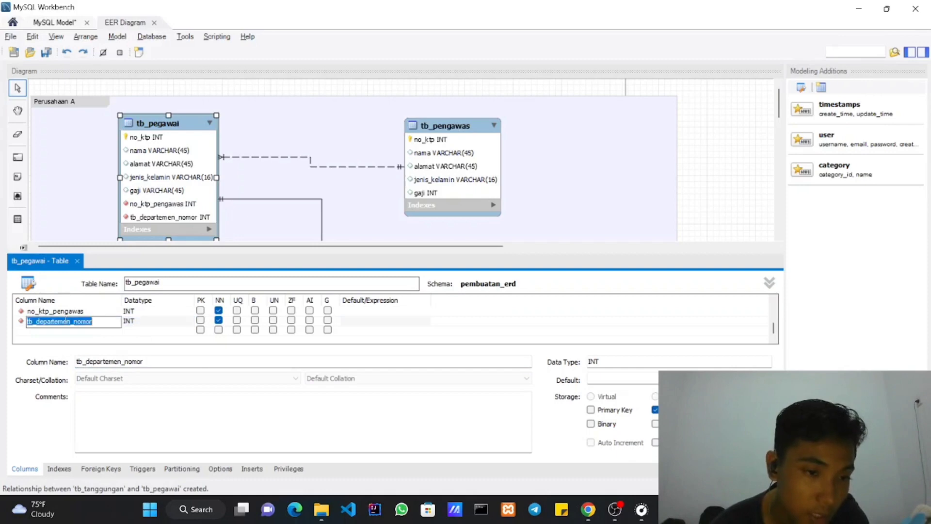
{"action": "left_click", "coordinate": [160, 361]}
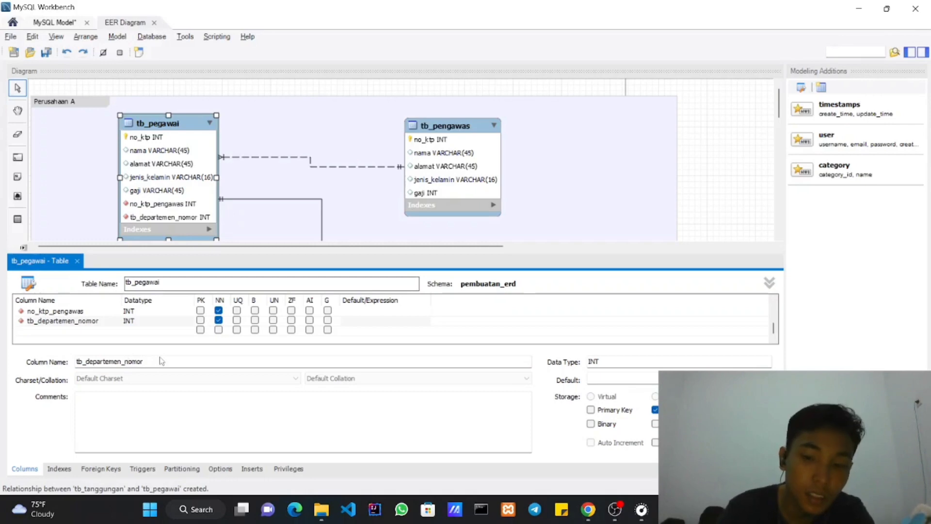
{"action": "key", "text": "BackSpace"}
{"action": "key", "text": "BackSpace"}
{"action": "key", "text": "BackSpace"}
{"action": "key", "text": "BackSpace"}
{"action": "key", "text": "BackSpace"}
{"action": "key", "text": "BackSpace"}
{"action": "key", "text": "BackSpace"}
{"action": "key", "text": "BackSpace"}
{"action": "key", "text": "BackSpace"}
{"action": "key", "text": "BackSpace"}
{"action": "key", "text": "BackSpace"}
{"action": "key", "text": "BackSpace"}
{"action": "key", "text": "BackSpace"}
{"action": "key", "text": "BackSpace"}
{"action": "key", "text": "BackSpace"}
{"action": "key", "text": "BackSpace"}
{"action": "type", "text": "o"}
{"action": "key", "text": "End"}
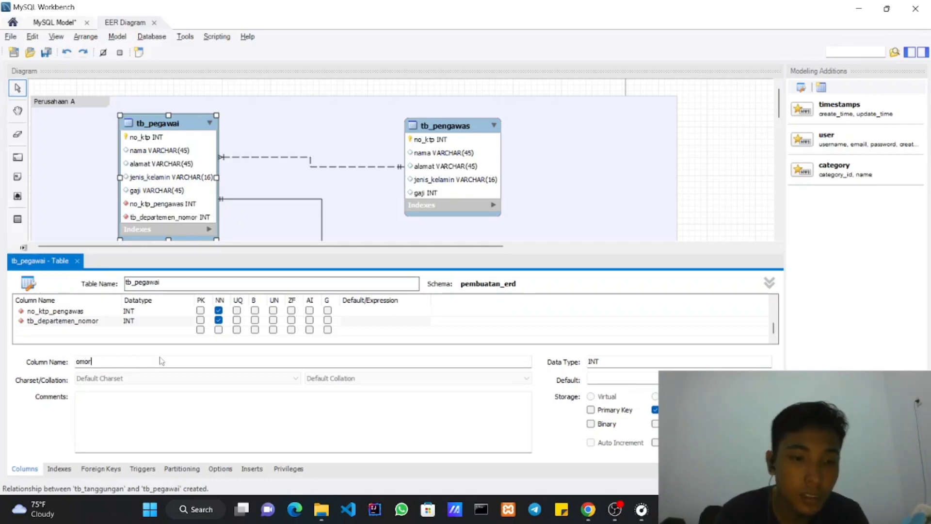
{"action": "type", "text": "n"}
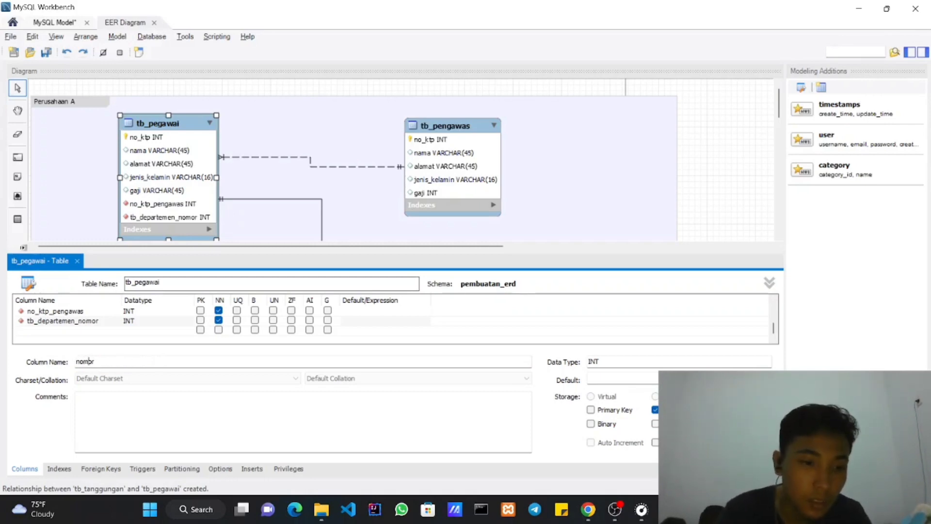
{"action": "key", "text": "End"}
{"action": "type", "text": "_de"}
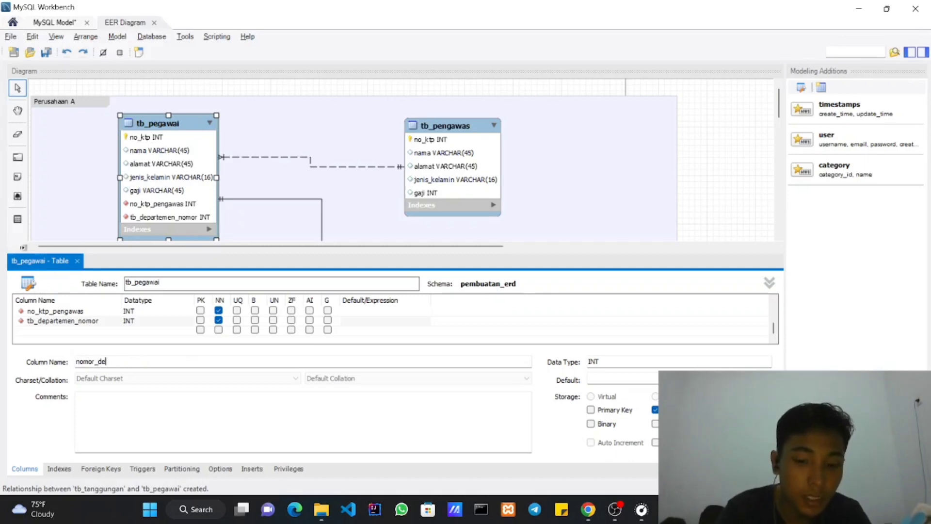
{"action": "type", "text": "partemen"}
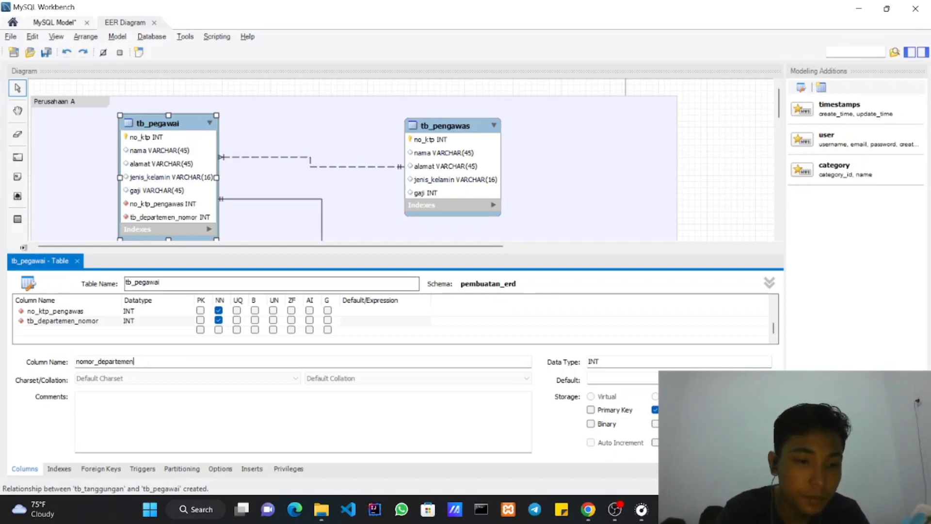
{"action": "key", "text": "Return"}
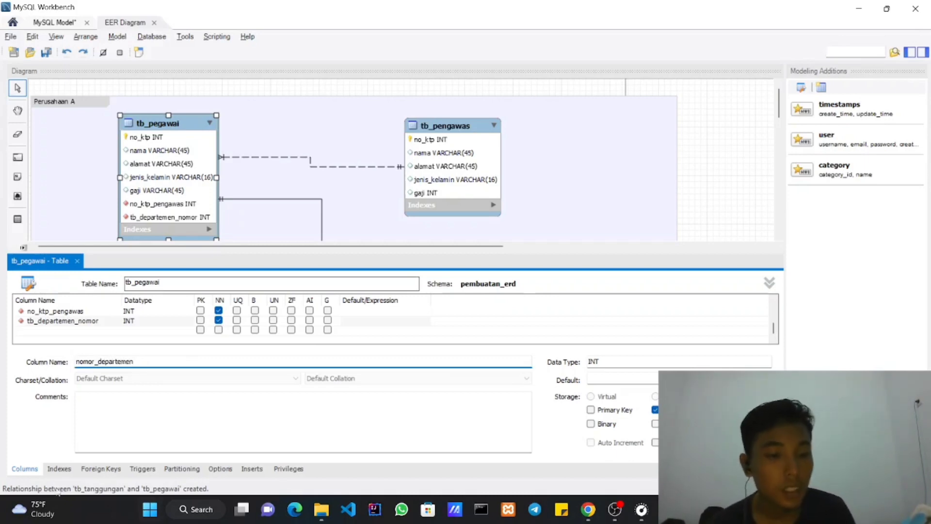
Check the columns used by the two foreign key indexes of tb_pegawai, and close its table editor.
{"action": "left_click", "coordinate": [59, 469]}
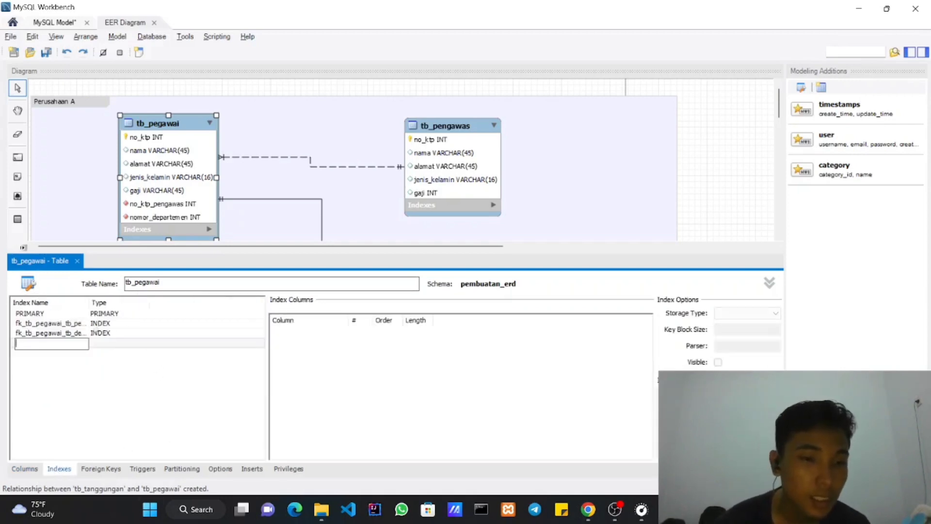
{"action": "left_click", "coordinate": [95, 324]}
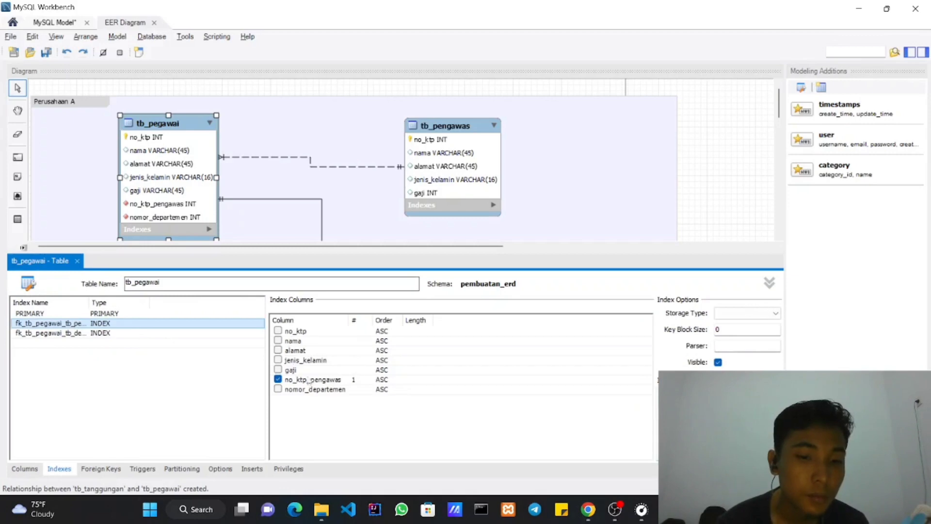
{"action": "left_click", "coordinate": [89, 335]}
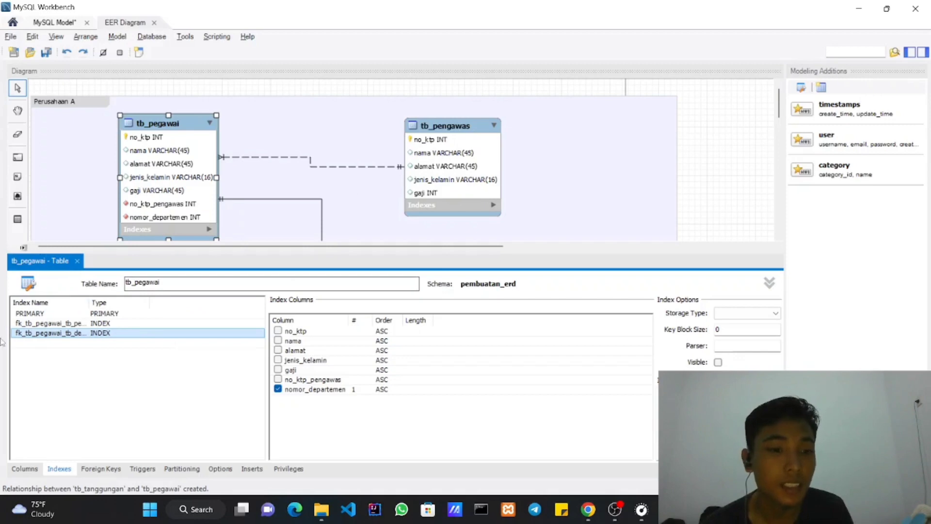
{"action": "left_click", "coordinate": [91, 325]}
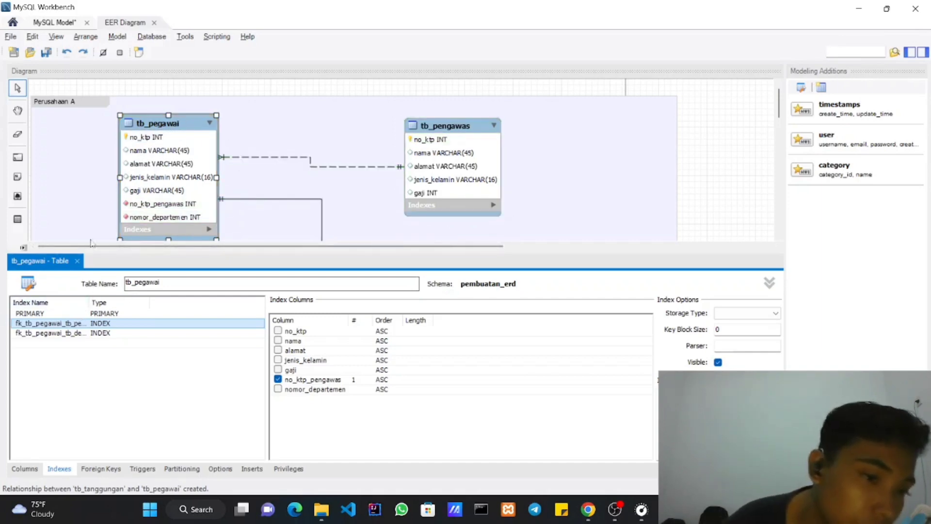
{"action": "left_click", "coordinate": [80, 334]}
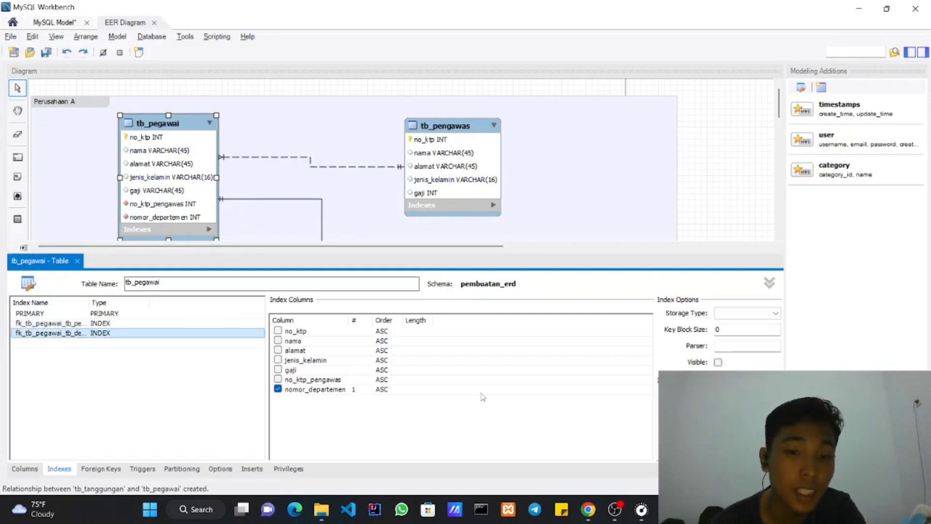
{"action": "left_click", "coordinate": [78, 262]}
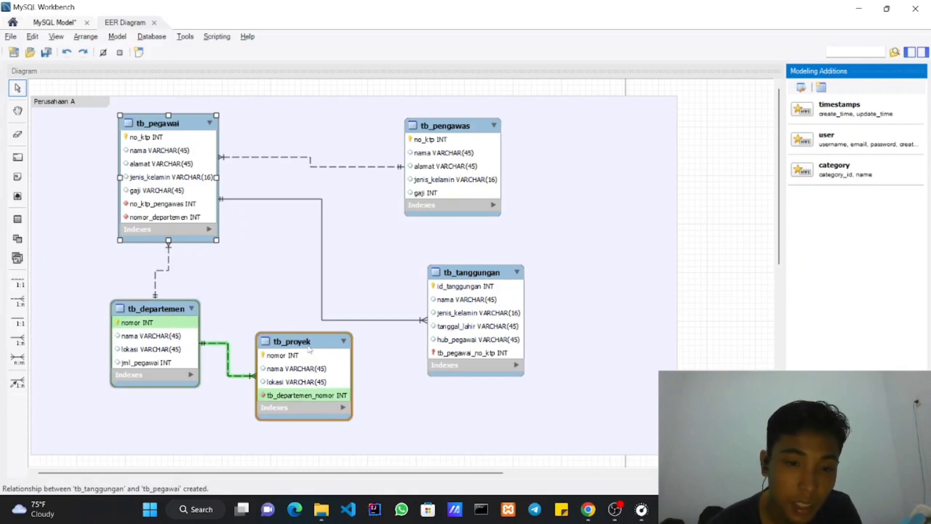
Rename the tb_proyek foreign key column that references tb_departemen as nomor_departemen.
{"action": "double_click", "coordinate": [333, 345]}
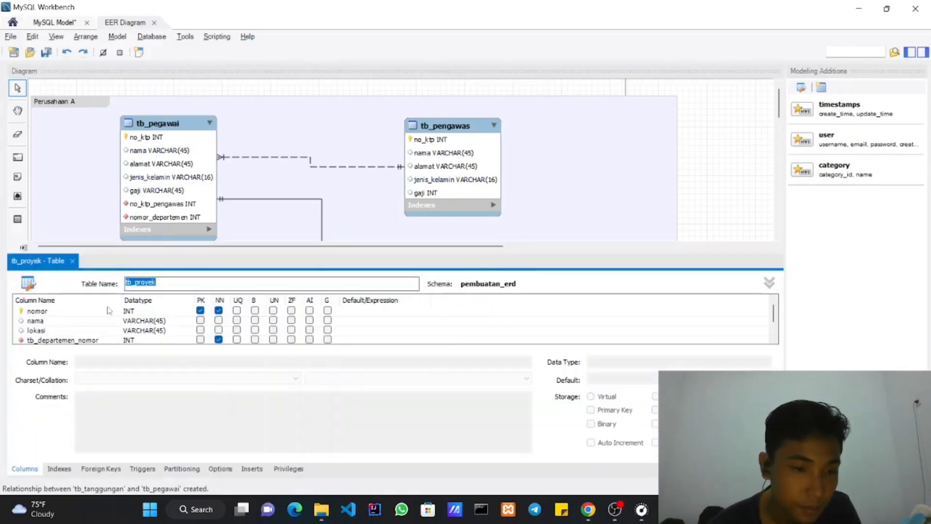
{"action": "scroll", "coordinate": [85, 328], "scroll_direction": "down", "scroll_amount": 1}
{"action": "double_click", "coordinate": [81, 322]}
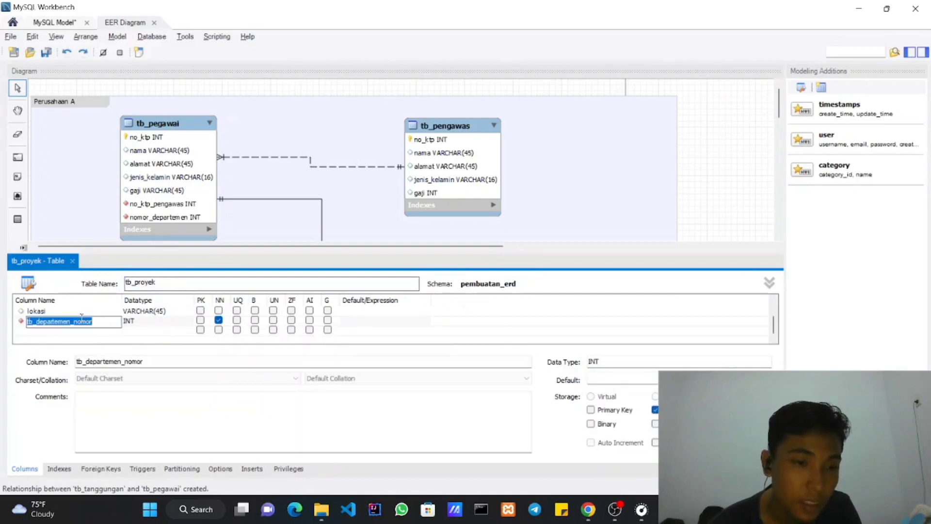
{"action": "left_click", "coordinate": [175, 359]}
{"action": "key", "text": "BackSpace"}
{"action": "key", "text": "BackSpace"}
{"action": "key", "text": "BackSpace"}
{"action": "key", "text": "BackSpace"}
{"action": "key", "text": "BackSpace"}
{"action": "key", "text": "BackSpace"}
{"action": "key", "text": "BackSpace"}
{"action": "key", "text": "BackSpace"}
{"action": "key", "text": "BackSpace"}
{"action": "key", "text": "BackSpace"}
{"action": "key", "text": "BackSpace"}
{"action": "key", "text": "BackSpace"}
{"action": "key", "text": "BackSpace"}
{"action": "key", "text": "BackSpace"}
{"action": "key", "text": "BackSpace"}
{"action": "key", "text": "BackSpace"}
{"action": "key", "text": "BackSpace"}
{"action": "key", "text": "BackSpace"}
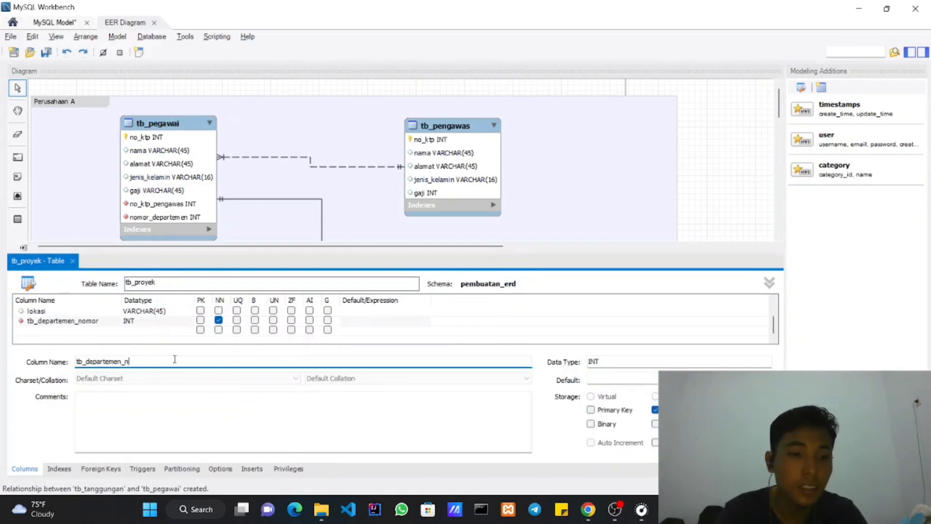
{"action": "type", "text": "nomor"}
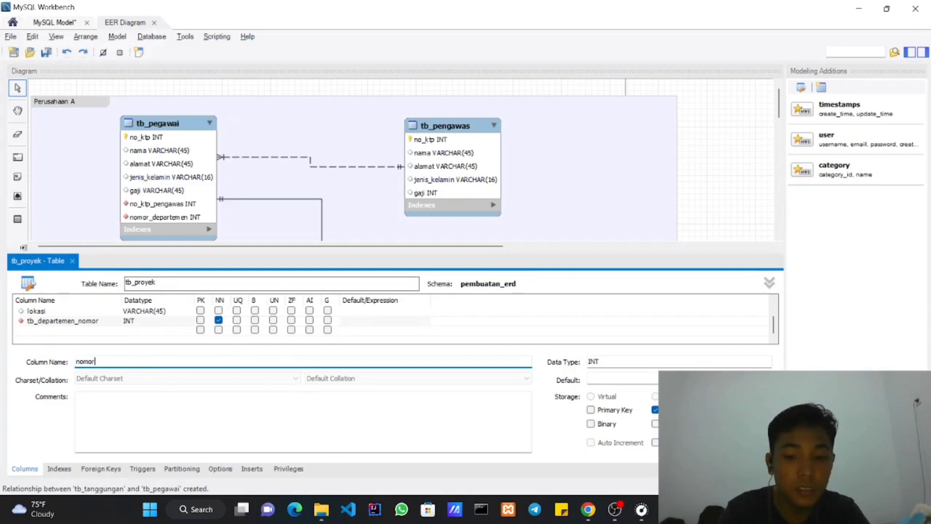
{"action": "type", "text": "_departemen"}
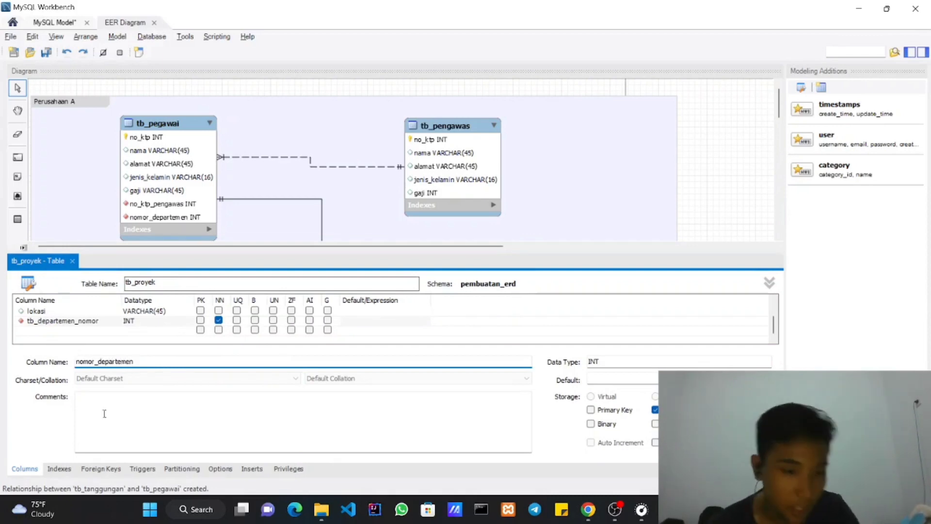
Check the column used by the foreign key index of tb_proyek, and close its table editor.
{"action": "left_click", "coordinate": [59, 469]}
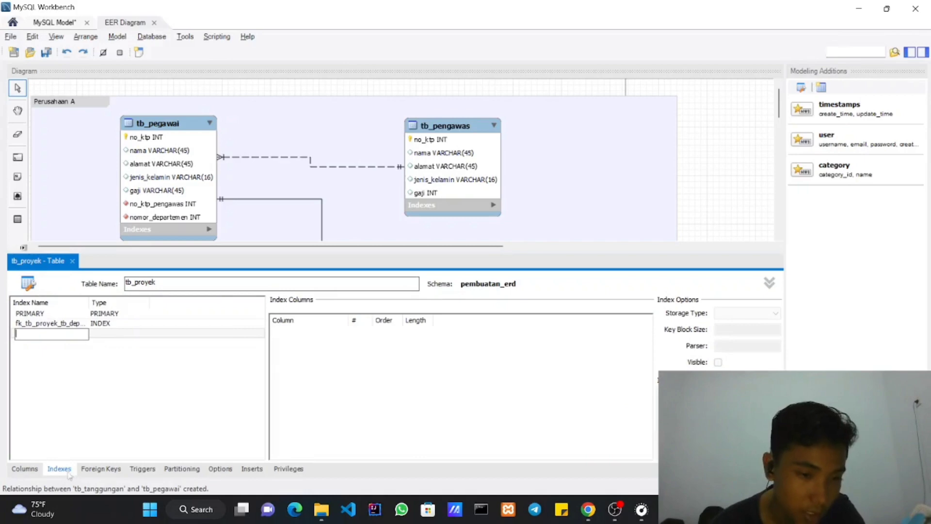
{"action": "left_click", "coordinate": [46, 314]}
{"action": "left_click", "coordinate": [74, 324]}
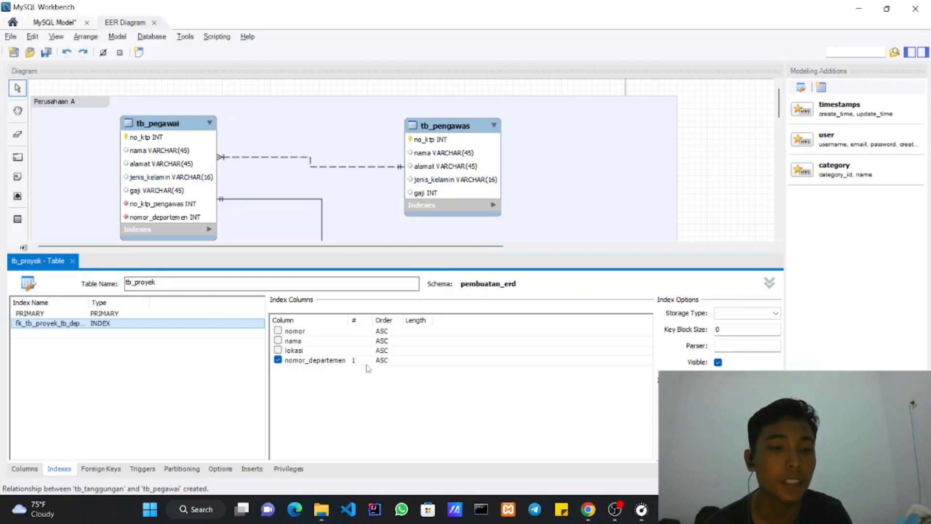
{"action": "left_click", "coordinate": [72, 261]}
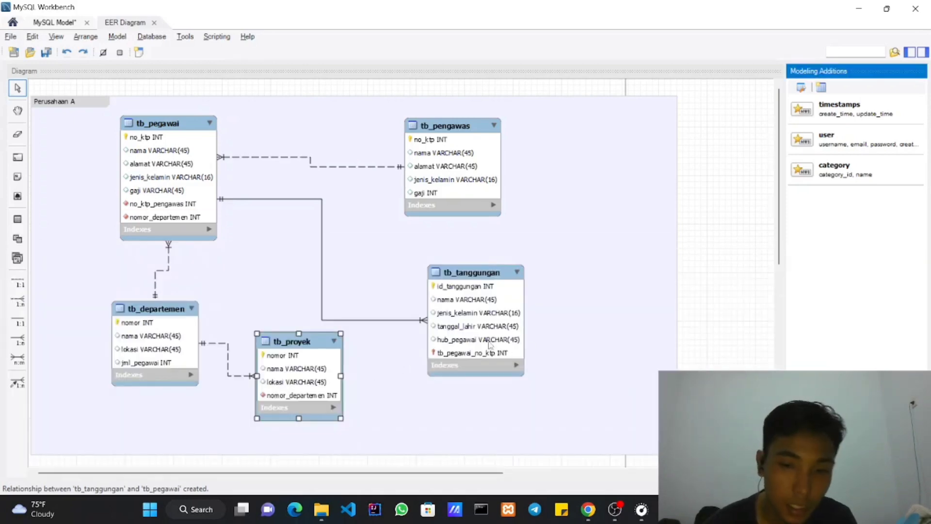
Rename the tb_tanggungan foreign key column that references tb_pegawai as no_ktp_pegawai.
{"action": "left_click", "coordinate": [489, 344]}
{"action": "double_click", "coordinate": [488, 343]}
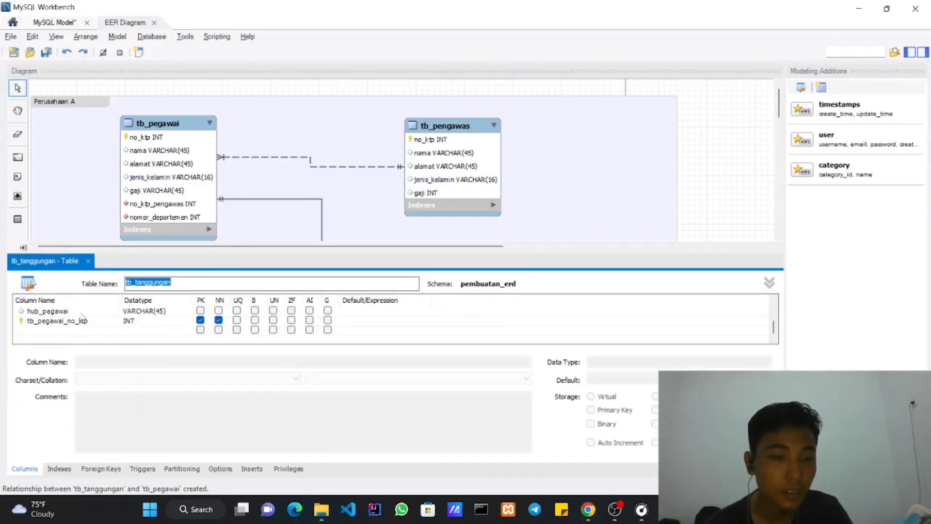
{"action": "left_click", "coordinate": [71, 324]}
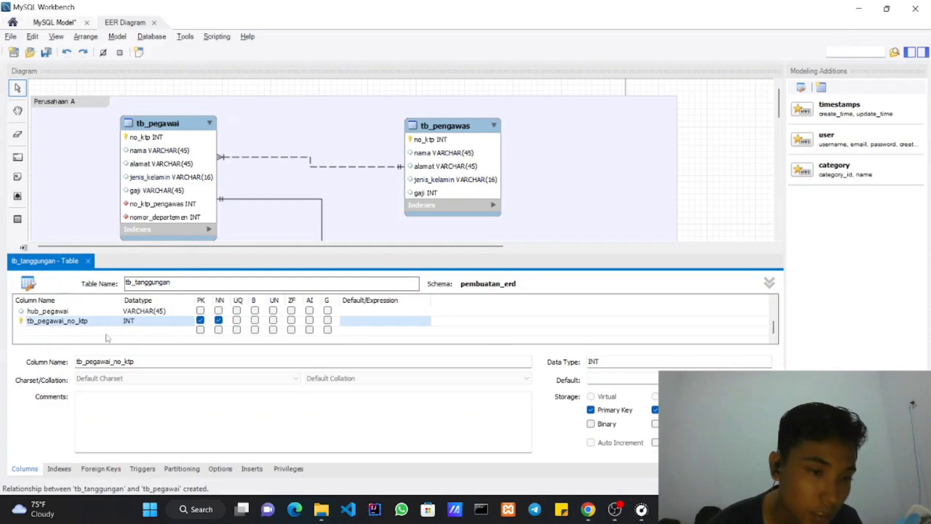
{"action": "left_click", "coordinate": [152, 359]}
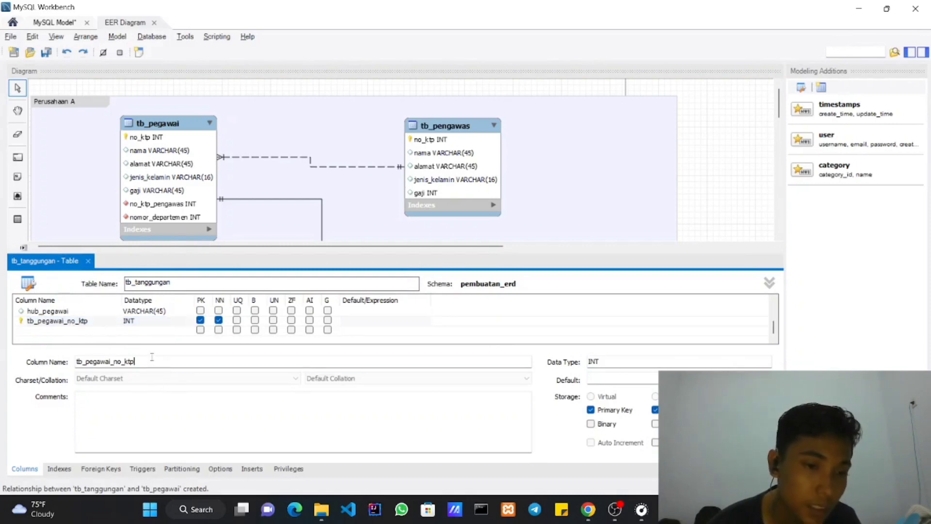
{"action": "key", "text": "BackSpace"}
{"action": "key", "text": "BackSpace"}
{"action": "key", "text": "BackSpace"}
{"action": "key", "text": "BackSpace"}
{"action": "key", "text": "BackSpace"}
{"action": "key", "text": "BackSpace"}
{"action": "key", "text": "BackSpace"}
{"action": "key", "text": "BackSpace"}
{"action": "key", "text": "BackSpace"}
{"action": "key", "text": "BackSpace"}
{"action": "key", "text": "BackSpace"}
{"action": "key", "text": "BackSpace"}
{"action": "key", "text": "BackSpace"}
{"action": "key", "text": "BackSpace"}
{"action": "key", "text": "BackSpace"}
{"action": "key", "text": "BackSpace"}
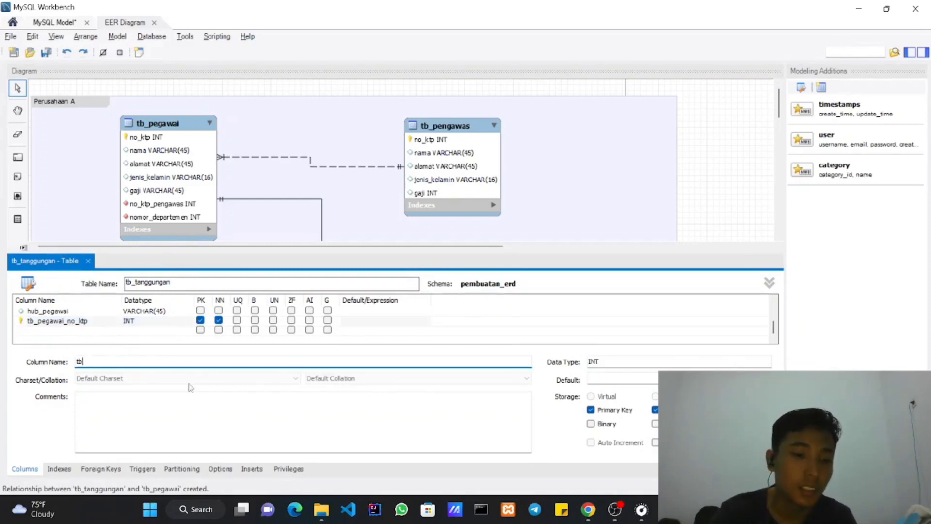
{"action": "type", "text": "ni"}
{"action": "key", "text": "BackSpace"}
{"action": "type", "text": "o_ktp"}
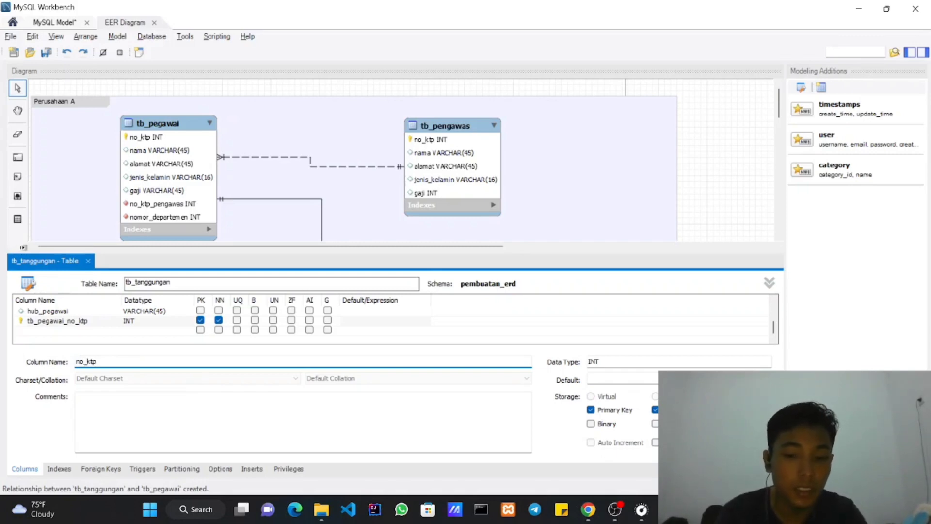
{"action": "type", "text": "_pegawai"}
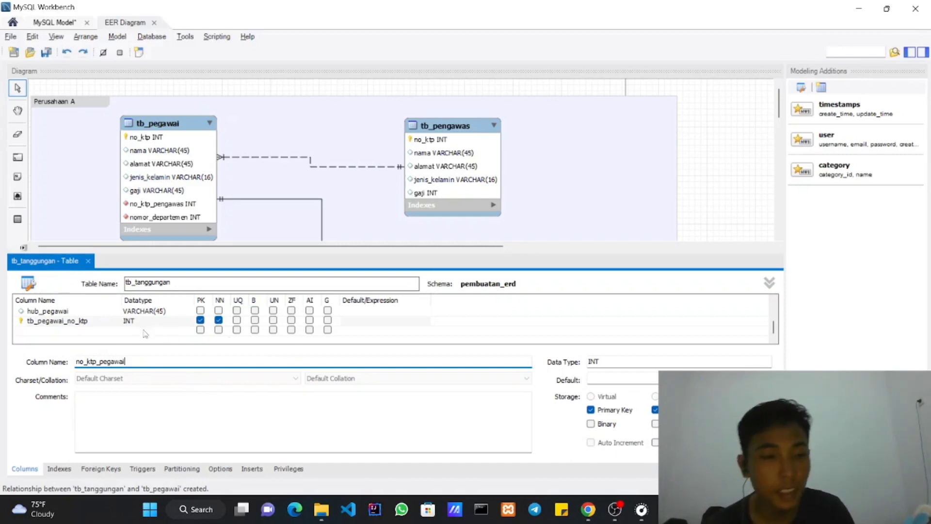
Check the column used by the foreign key index of tb_tanggungan, and close its table editor.
{"action": "left_click", "coordinate": [73, 469]}
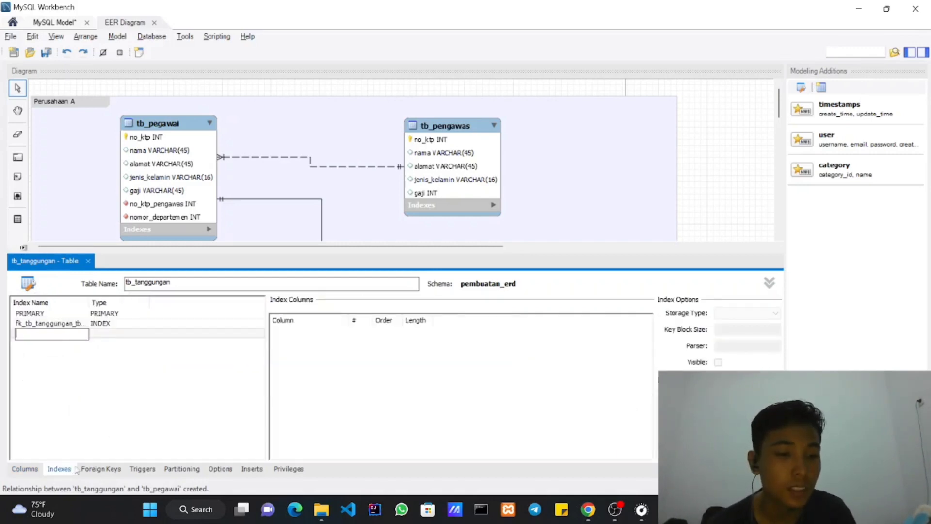
{"action": "left_click", "coordinate": [79, 325]}
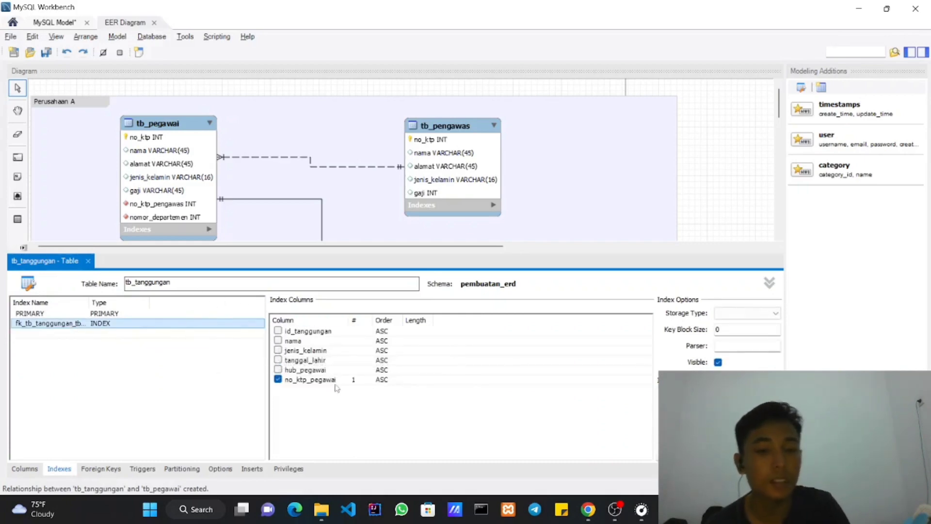
{"action": "left_click", "coordinate": [87, 264]}
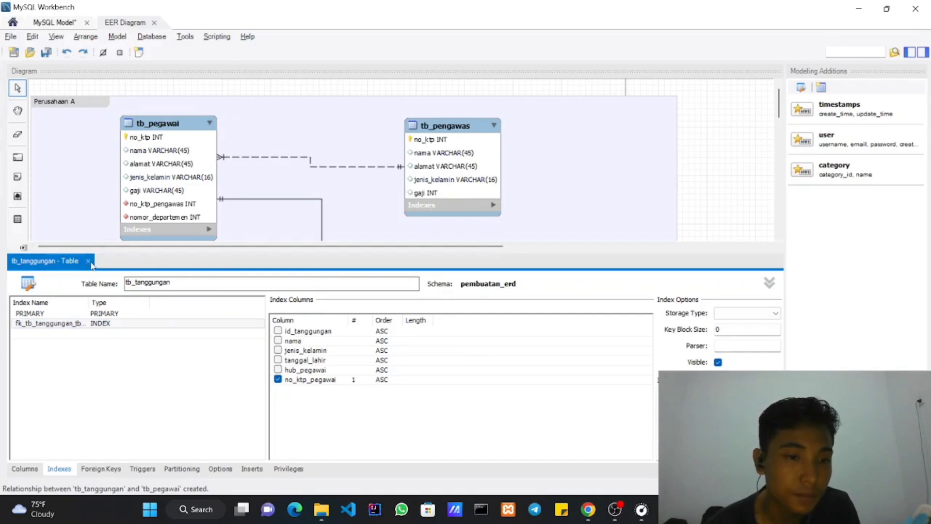
{"action": "left_click", "coordinate": [90, 262]}
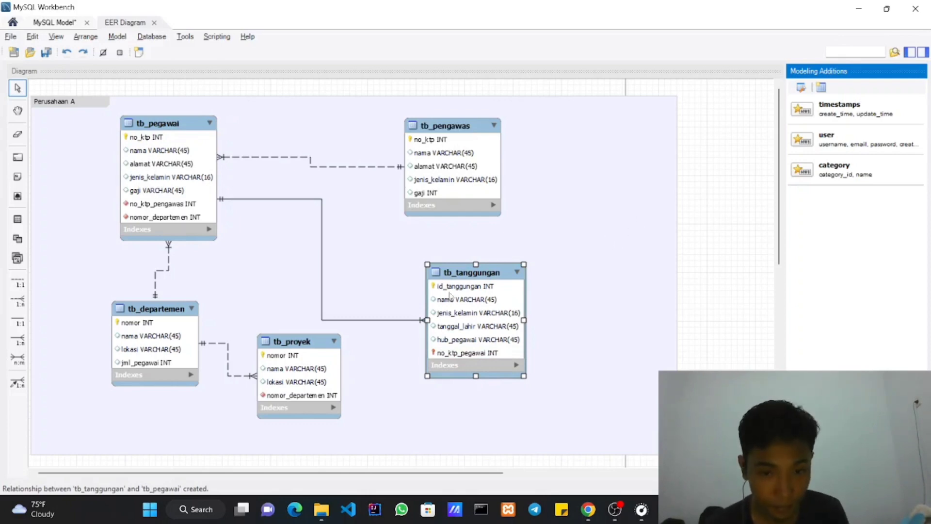
Move the tb_tanggungan and tb_pengawas tables slightly closer to tb_pegawai in the diagram.
{"action": "left_click_drag", "start_coordinate": [507, 290], "coordinate": [473, 275]}
{"action": "left_click_drag", "start_coordinate": [469, 167], "coordinate": [435, 164]}
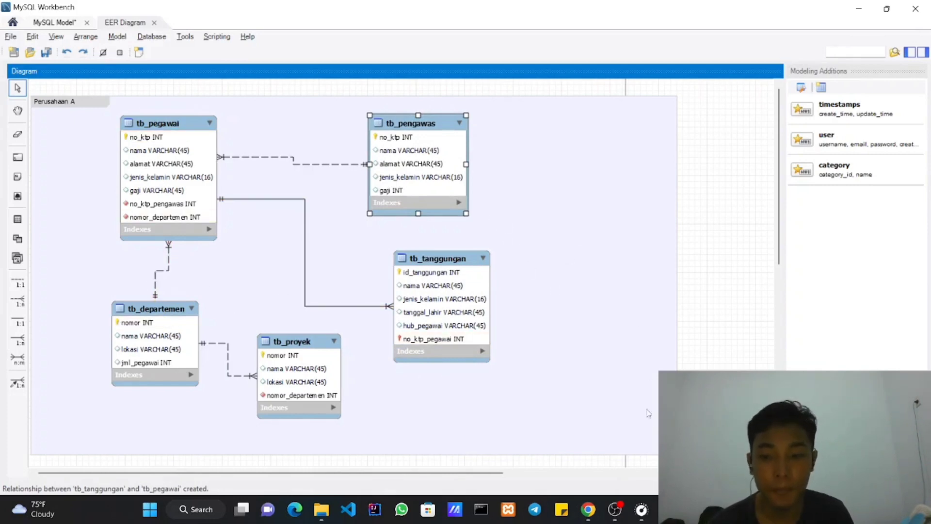
Switch to Adobe Acrobat Reader, review the entity section of Modul Praktikum Penggunaan Basis Data2020.pdf, and return to the diagram.
{"action": "key", "text": "alt+Tab"}
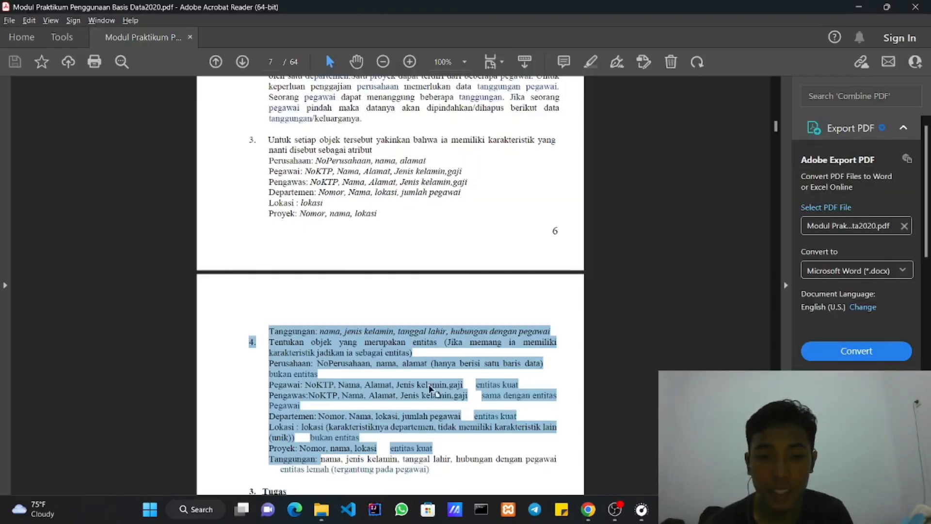
{"action": "scroll", "coordinate": [429, 388], "scroll_direction": "down", "scroll_amount": 3}
{"action": "scroll", "coordinate": [429, 387], "scroll_direction": "up", "scroll_amount": 1}
{"action": "left_click", "coordinate": [859, 7]}
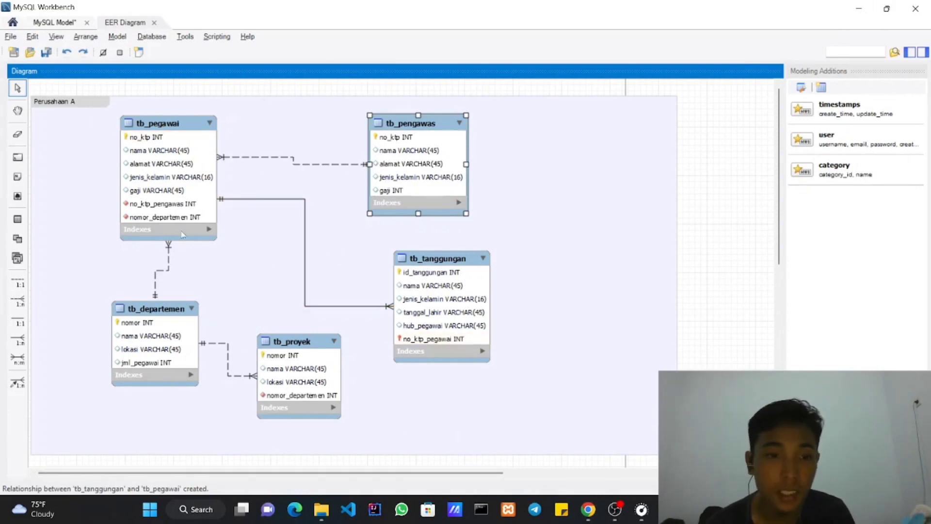
Move the tb_pegawai table slightly to the left within the Perusahaan A layer.
{"action": "left_click_drag", "start_coordinate": [177, 209], "coordinate": [154, 208]}
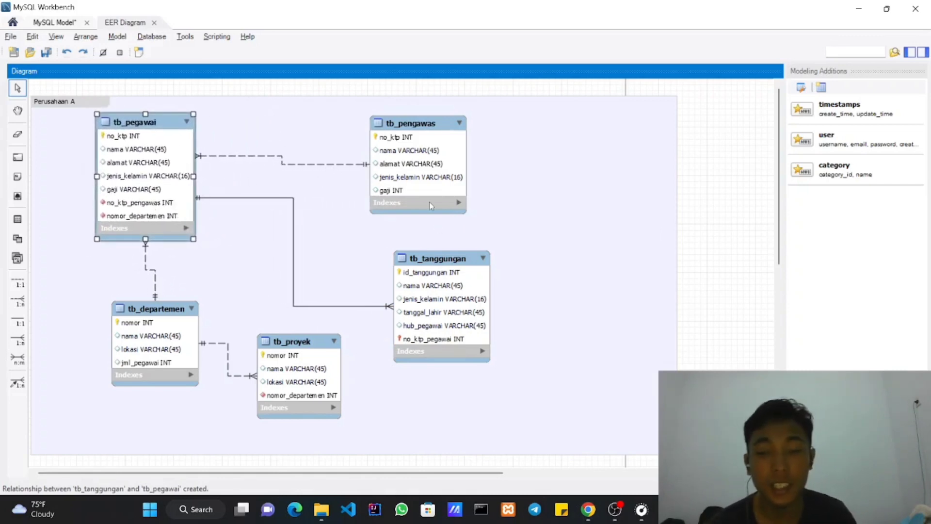
Look through the save and export options available for the model without choosing one.
{"action": "left_click", "coordinate": [11, 38]}
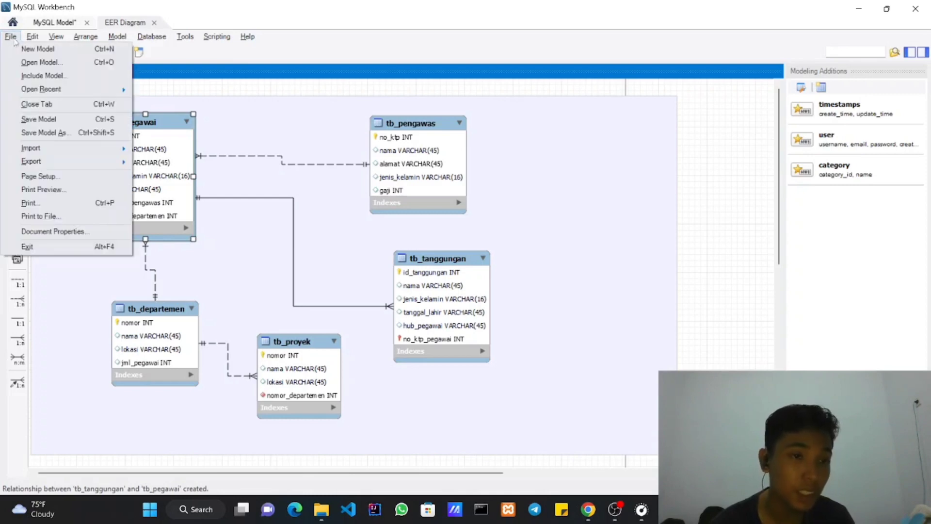
{"action": "left_click", "coordinate": [15, 41]}
{"action": "left_click", "coordinate": [7, 38]}
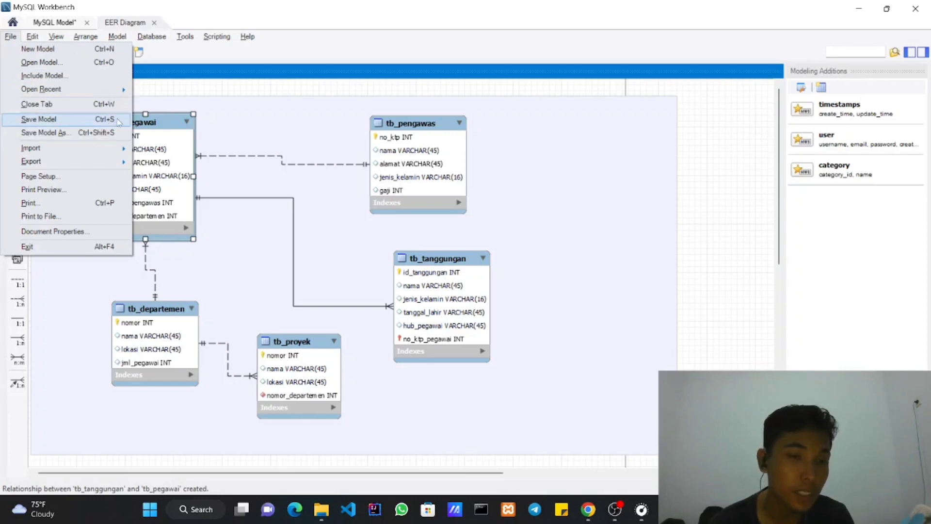
{"action": "mouse_move", "coordinate": [80, 166]}
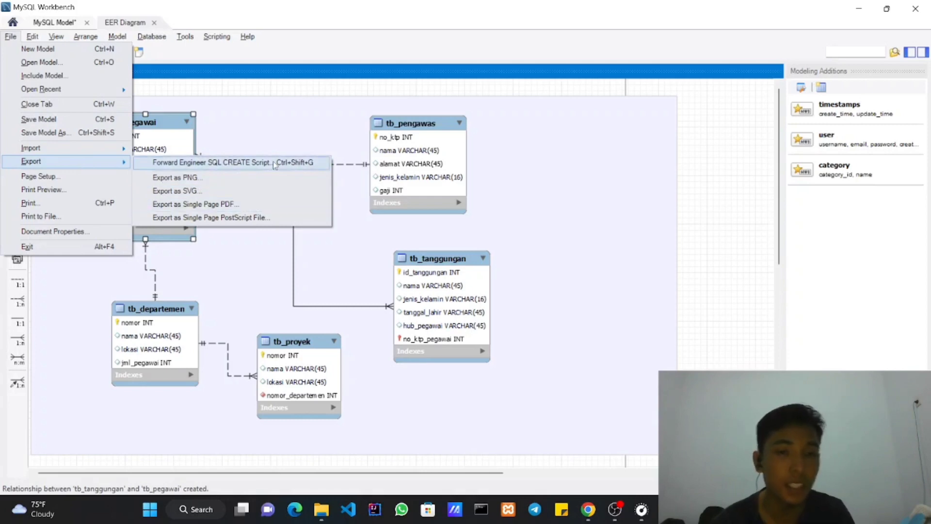
{"action": "left_click", "coordinate": [521, 265]}
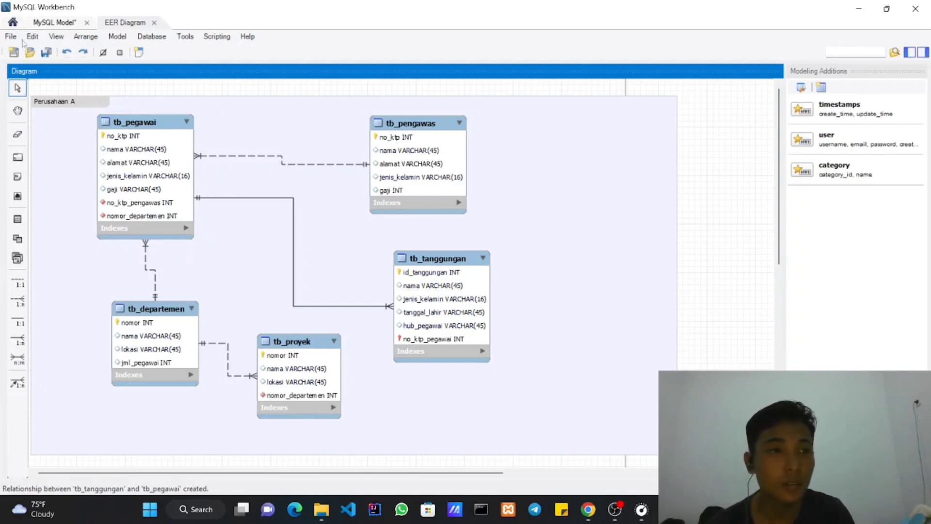
Close MySQL Workbench and save the pending model in Documents as tugasBasisData.
{"action": "left_click", "coordinate": [916, 8]}
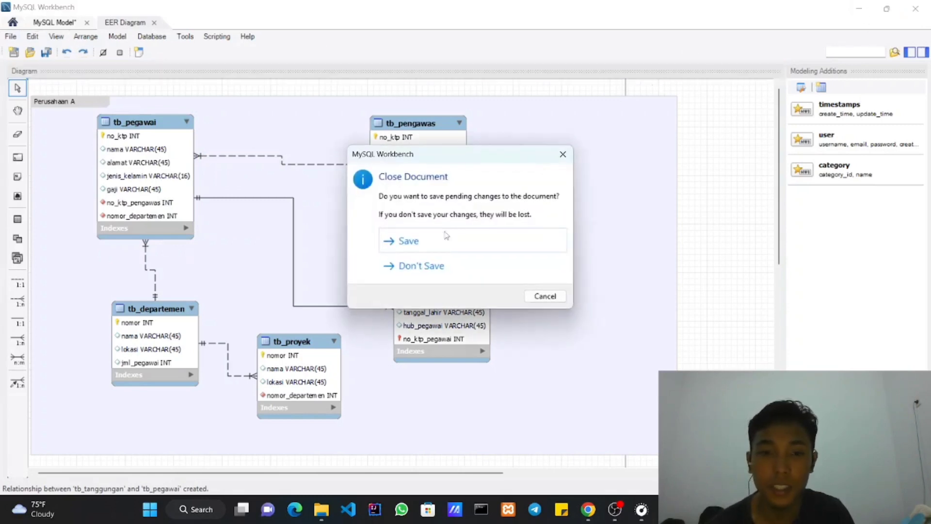
{"action": "left_click", "coordinate": [407, 241]}
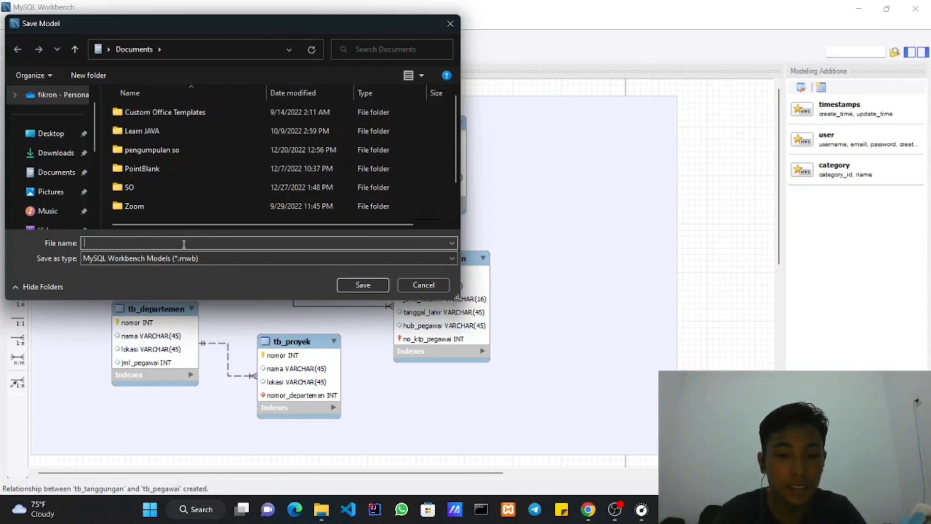
{"action": "type", "text": "tugas"}
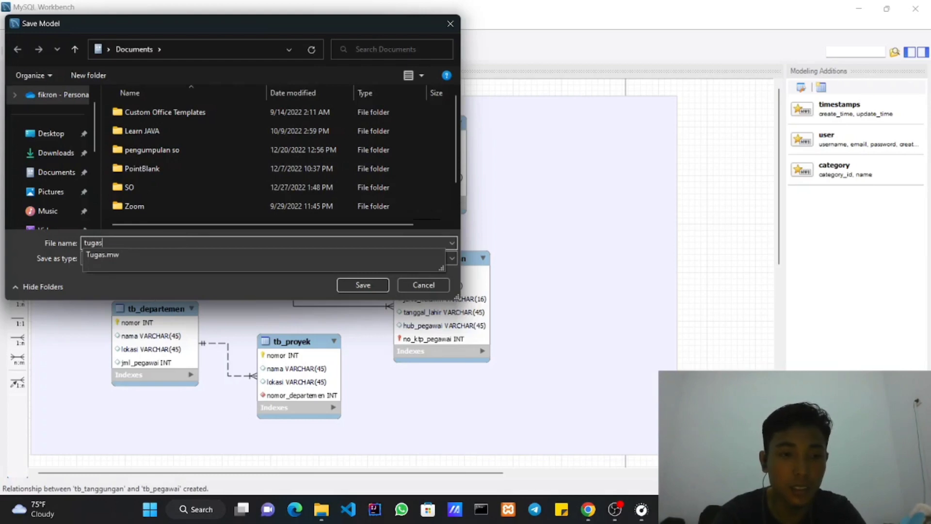
{"action": "type", "text": "Basis"}
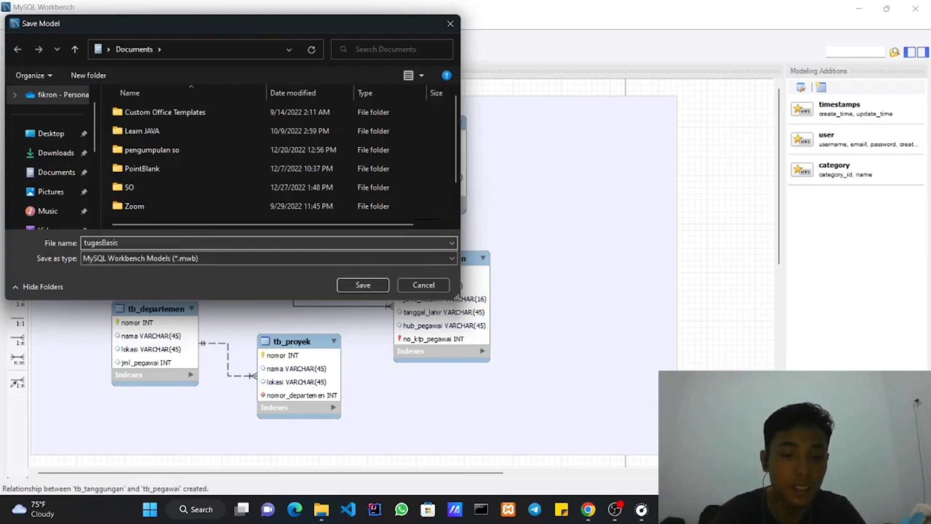
{"action": "type", "text": "Dta"}
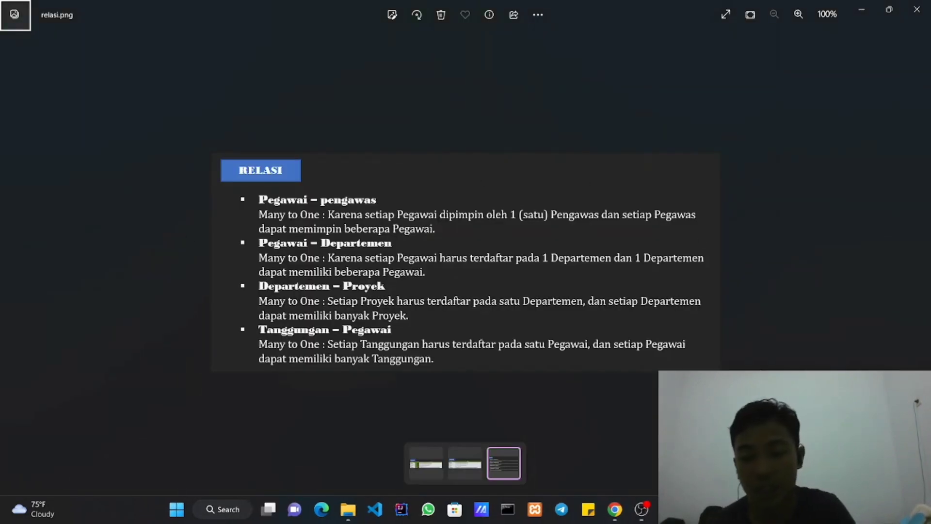
Relaunch MySQL Workbench and open the saved tugasBasisData model from the Models list.
{"action": "left_click", "coordinate": [231, 512]}
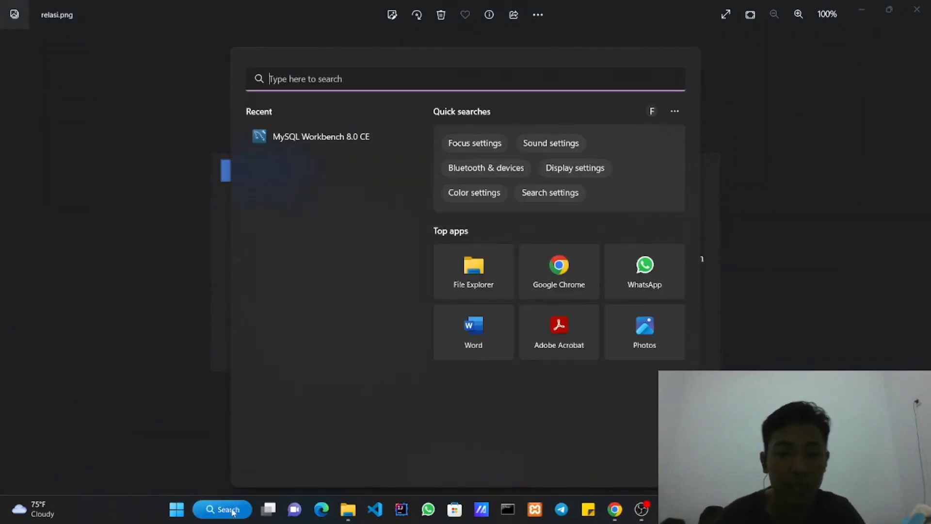
{"action": "left_click", "coordinate": [272, 141]}
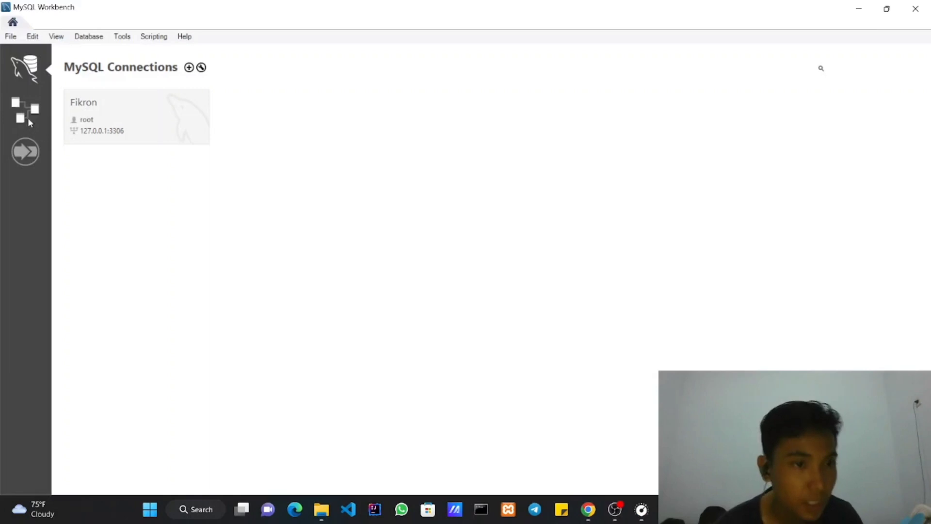
{"action": "left_click", "coordinate": [25, 112]}
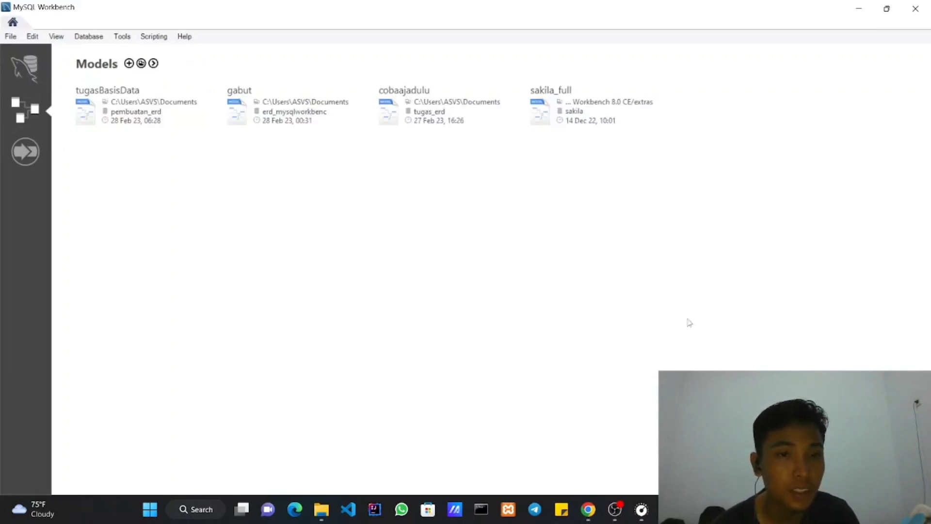
{"action": "double_click", "coordinate": [120, 92]}
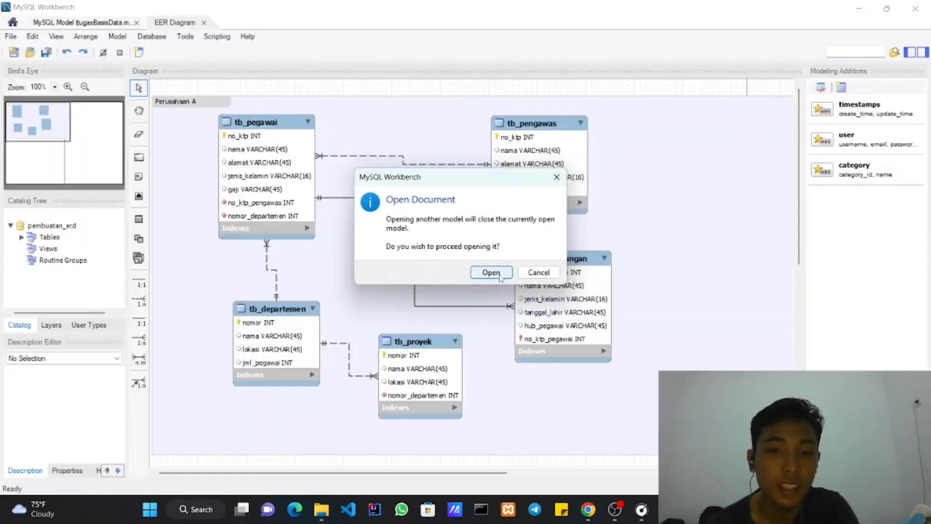
{"action": "left_click", "coordinate": [491, 272]}
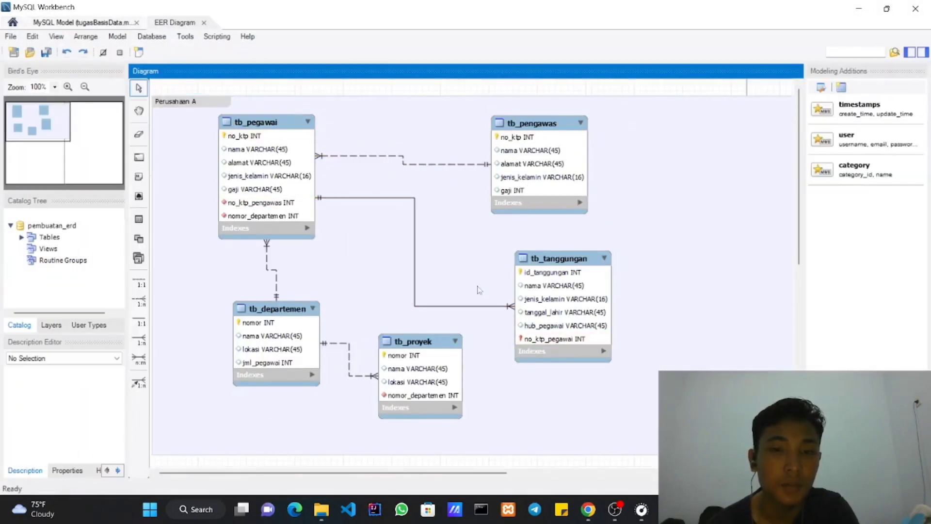
Close MySQL Workbench and minimise the relasi.png image window to return to the desktop.
{"action": "left_click", "coordinate": [915, 11]}
{"action": "left_click", "coordinate": [859, 13]}
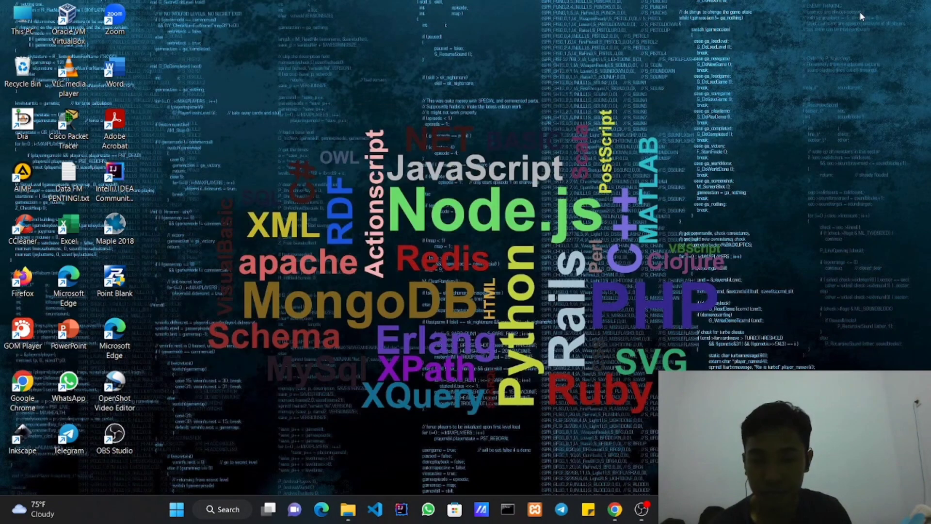